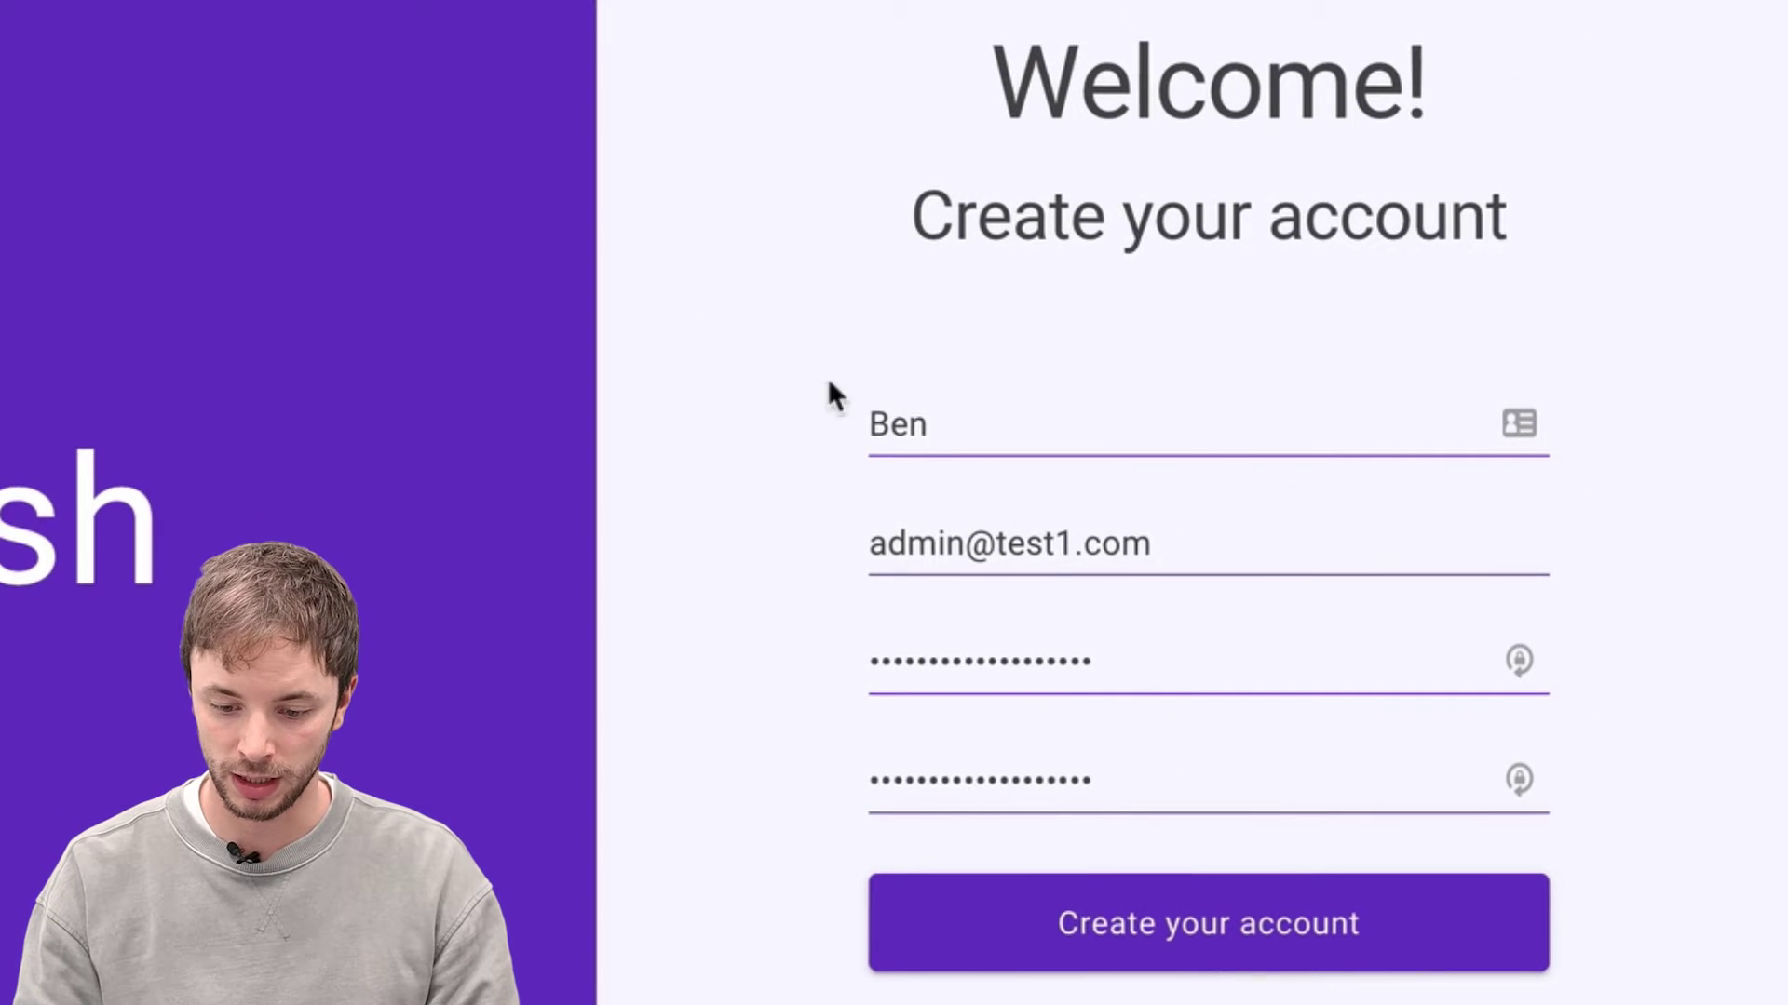
Submit the AffiliateFish signup form, then bring up the container's Triggers list in Tag Manager
click(1177, 926)
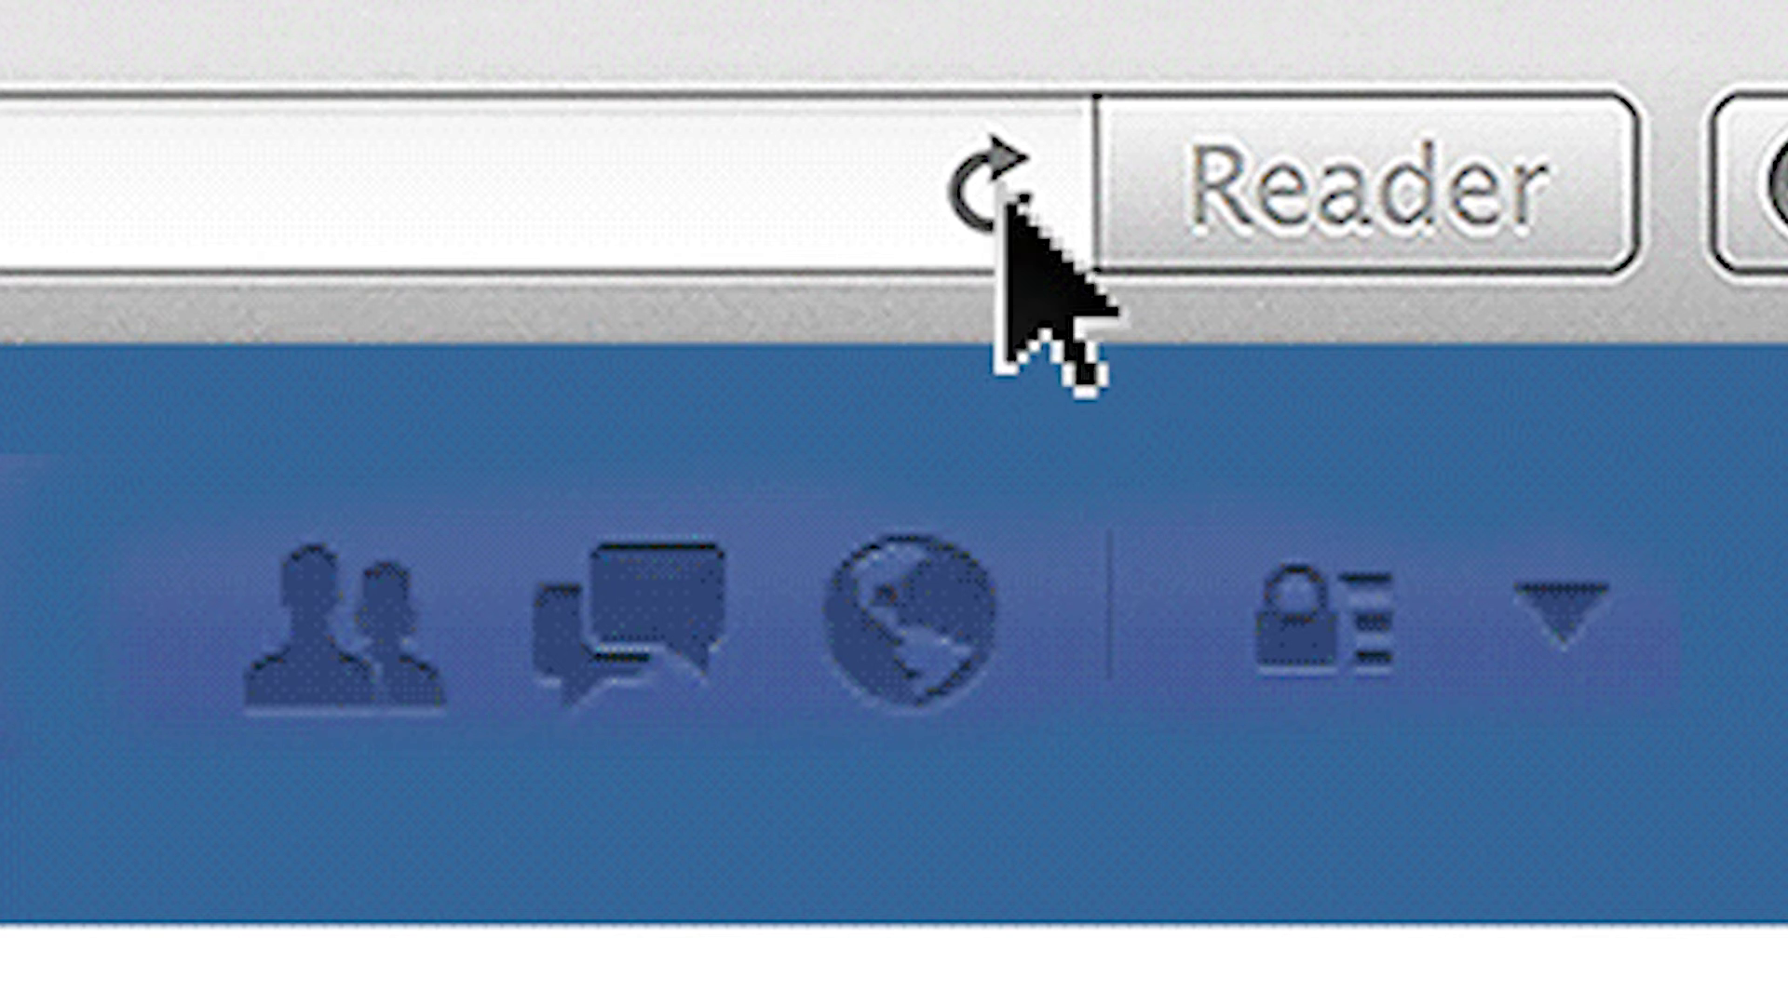
click(1001, 224)
click(1006, 211)
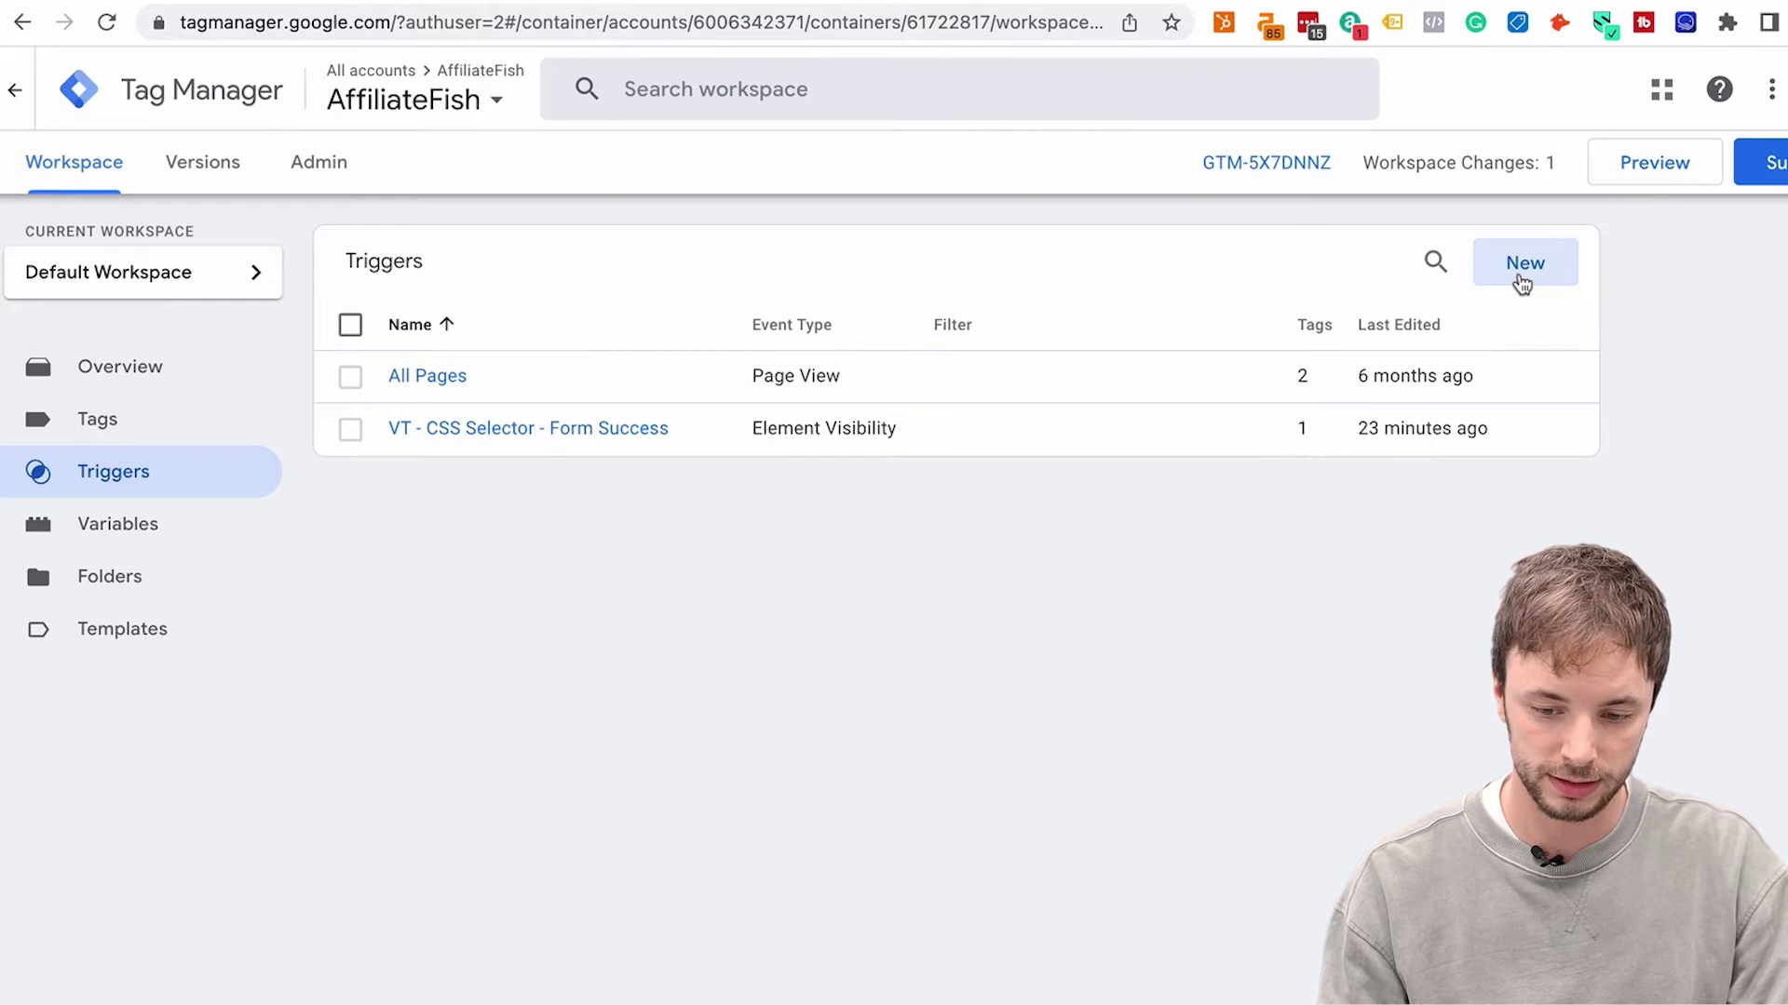
Create a new trigger and name it 'EVT - Create User'
click(1522, 264)
click(490, 99)
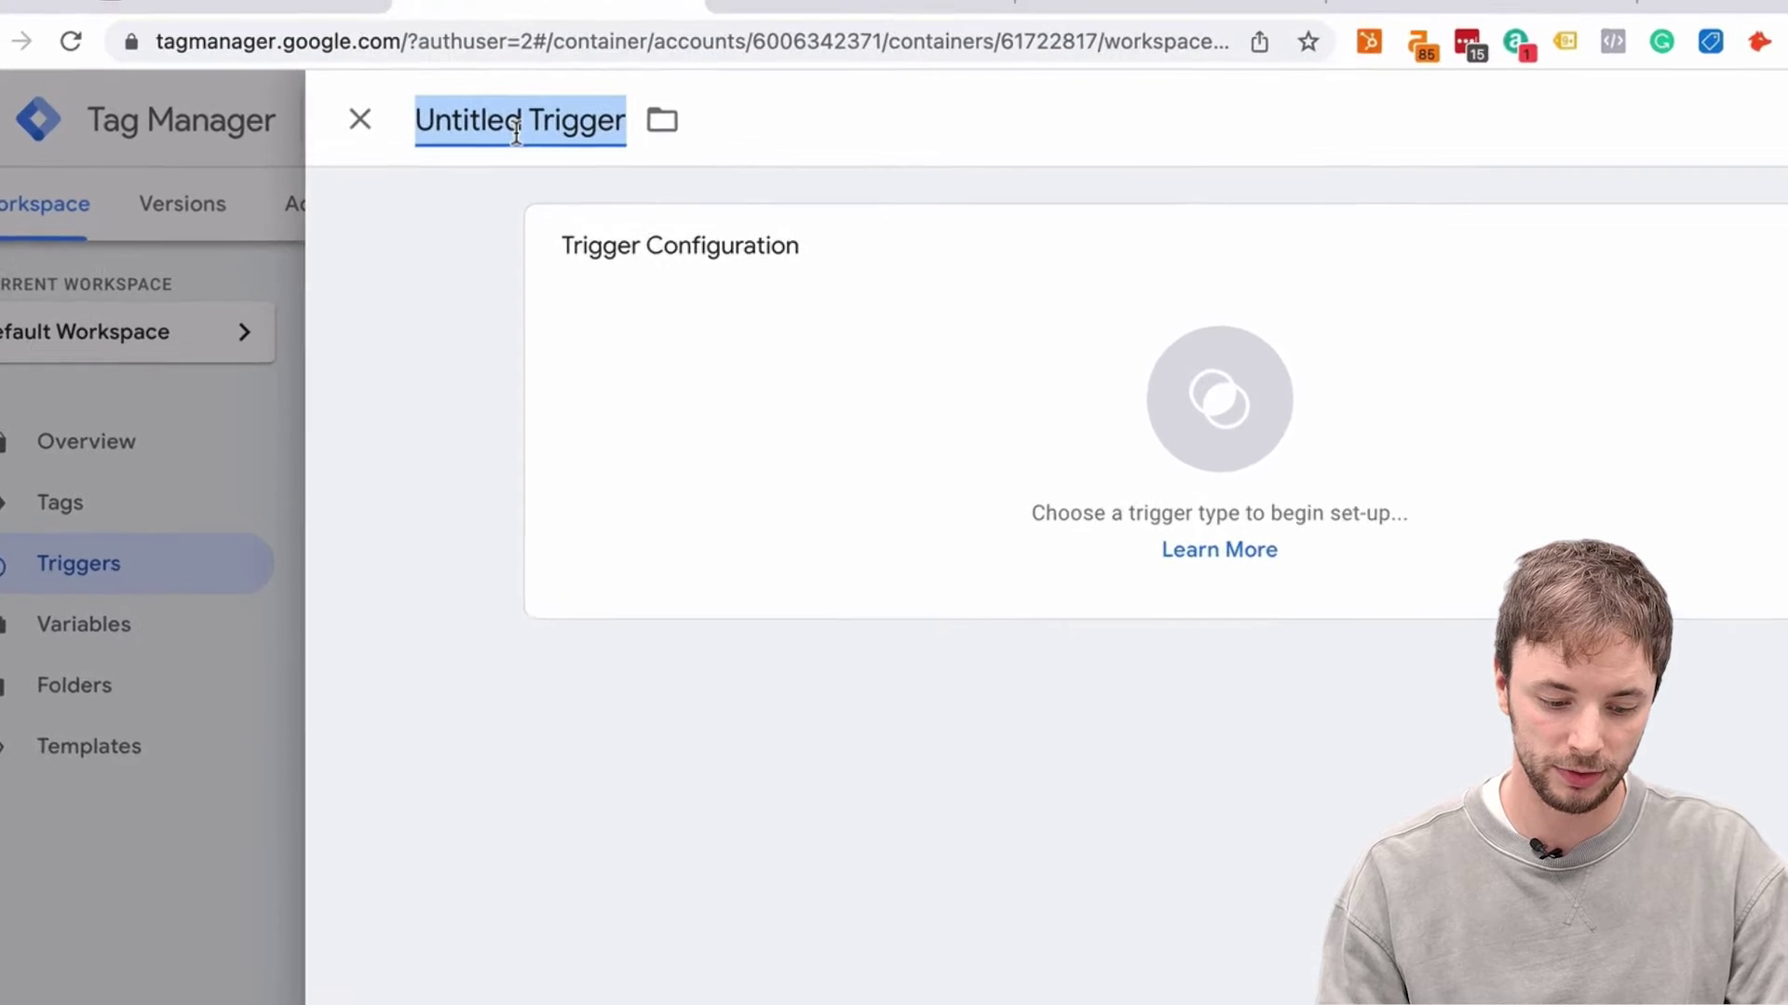
text(ET)
key(BackSpace)
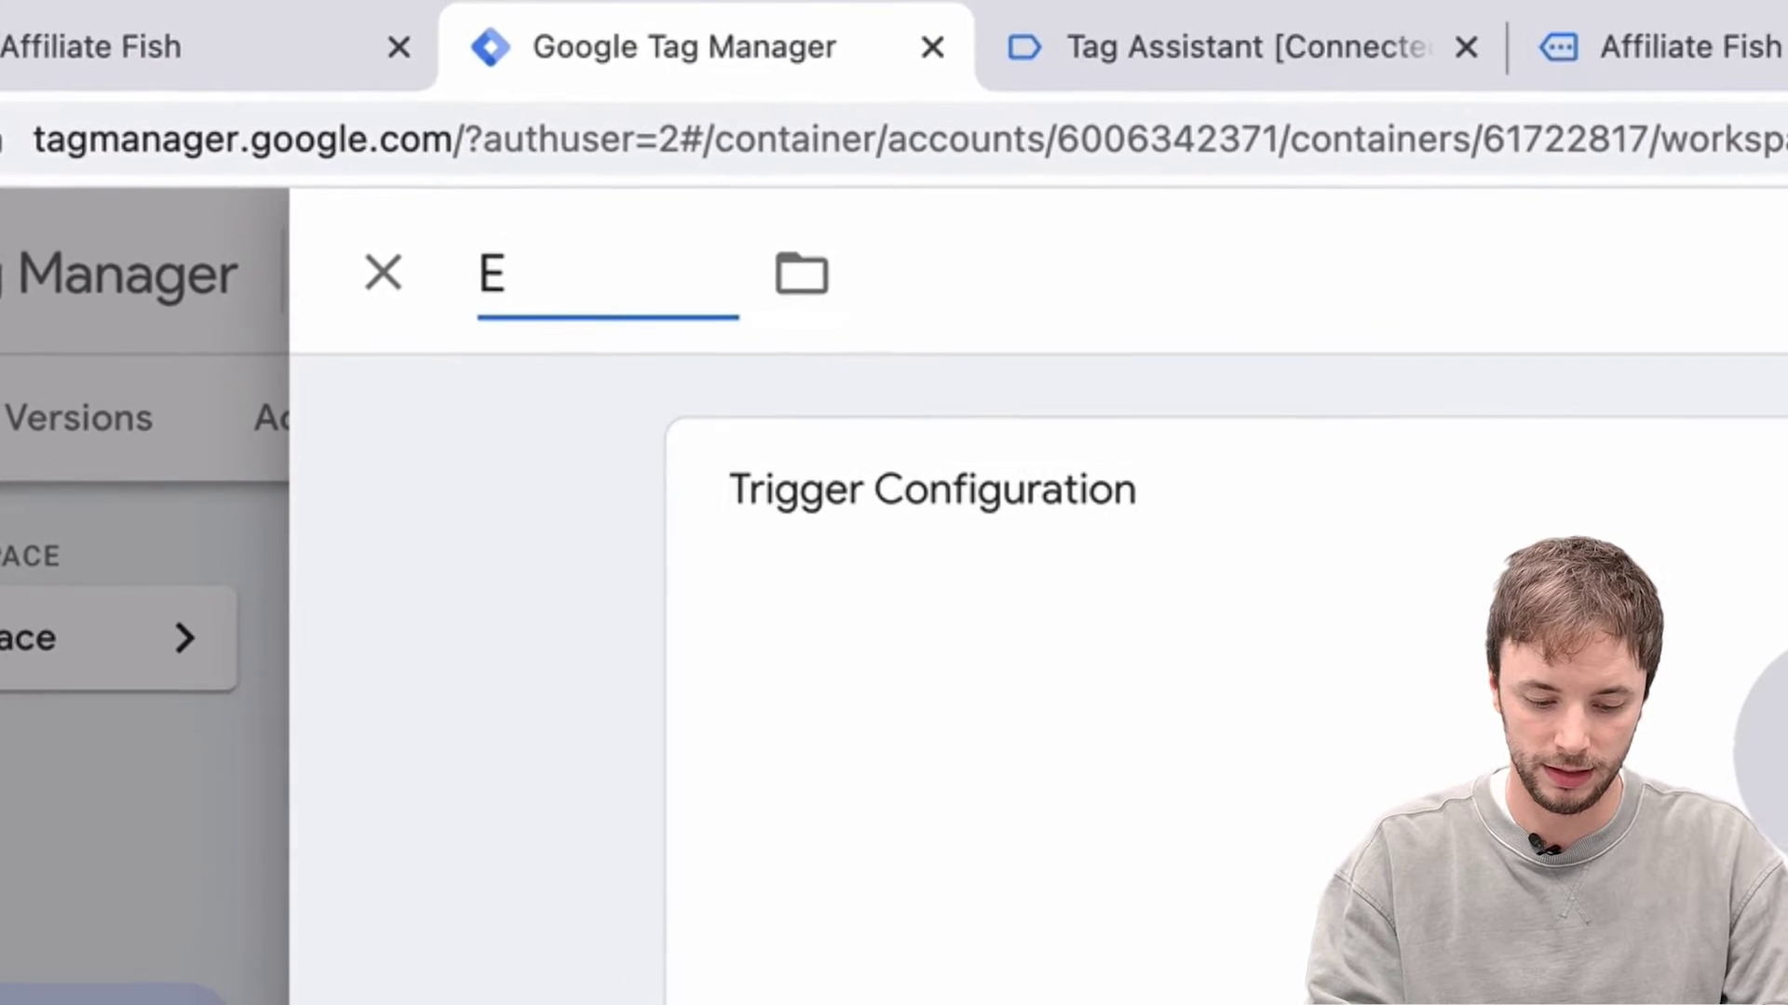
text(VT)
text( - )
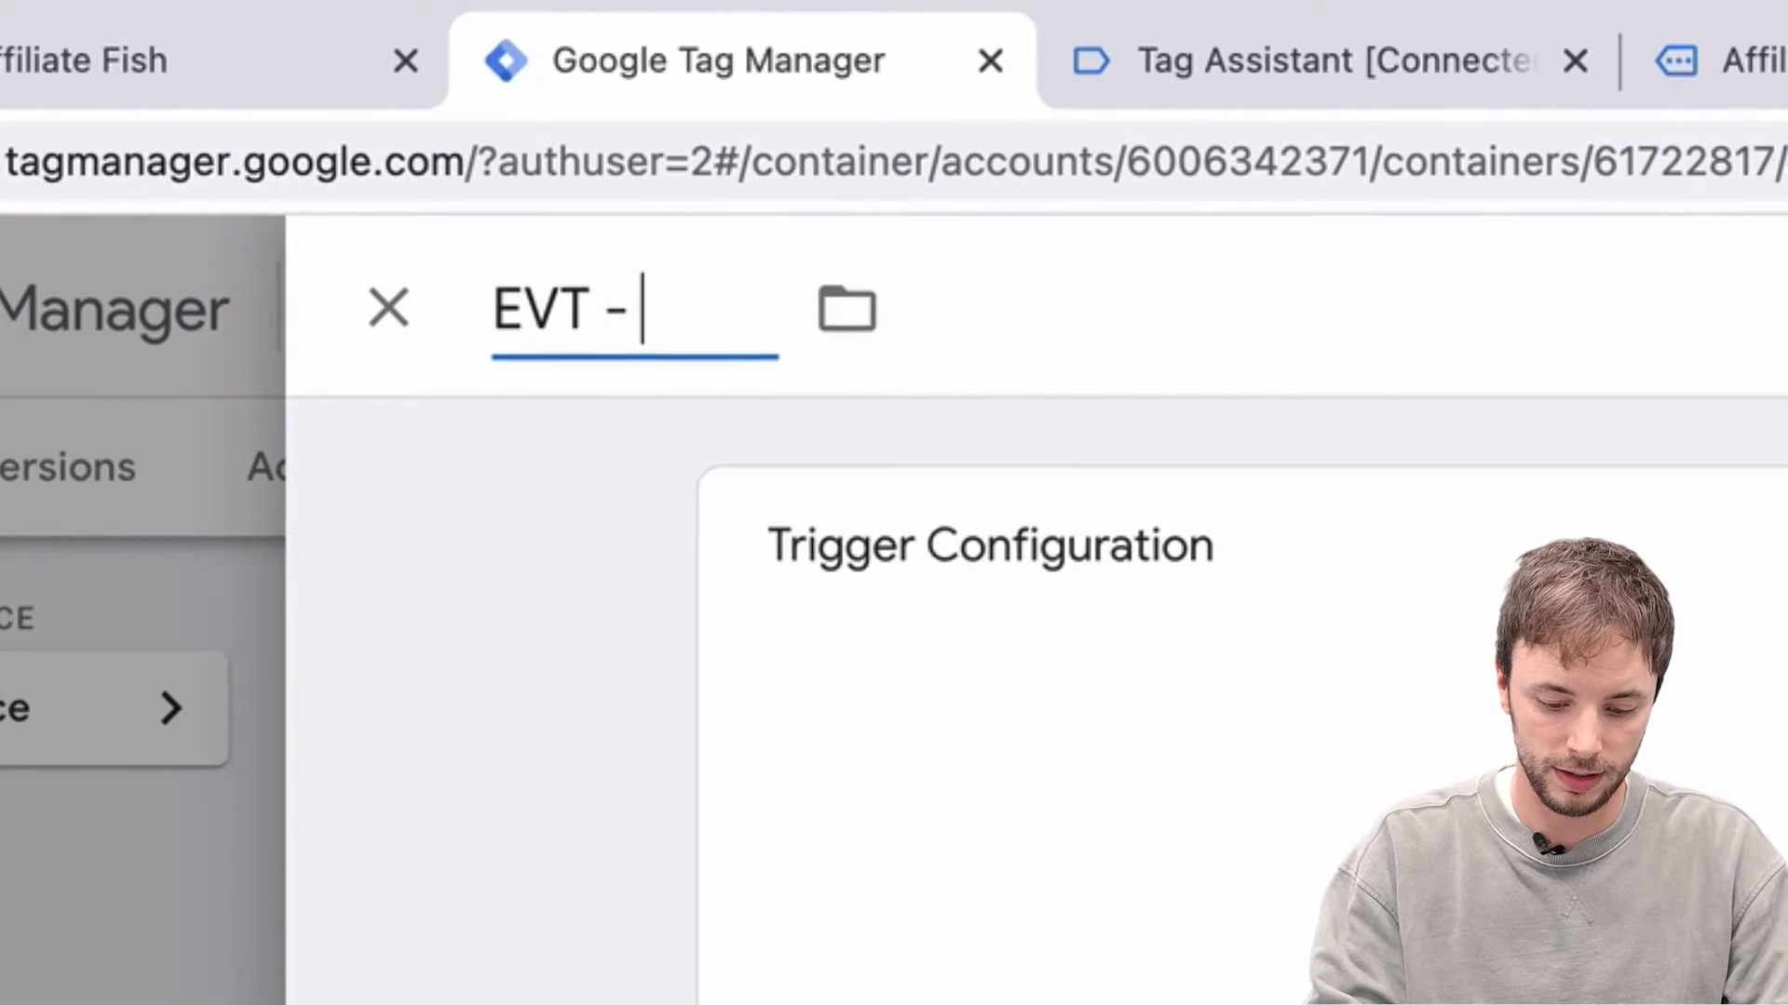
text(Su)
key(BackSpace)
key(BackSpace)
text(Create User)
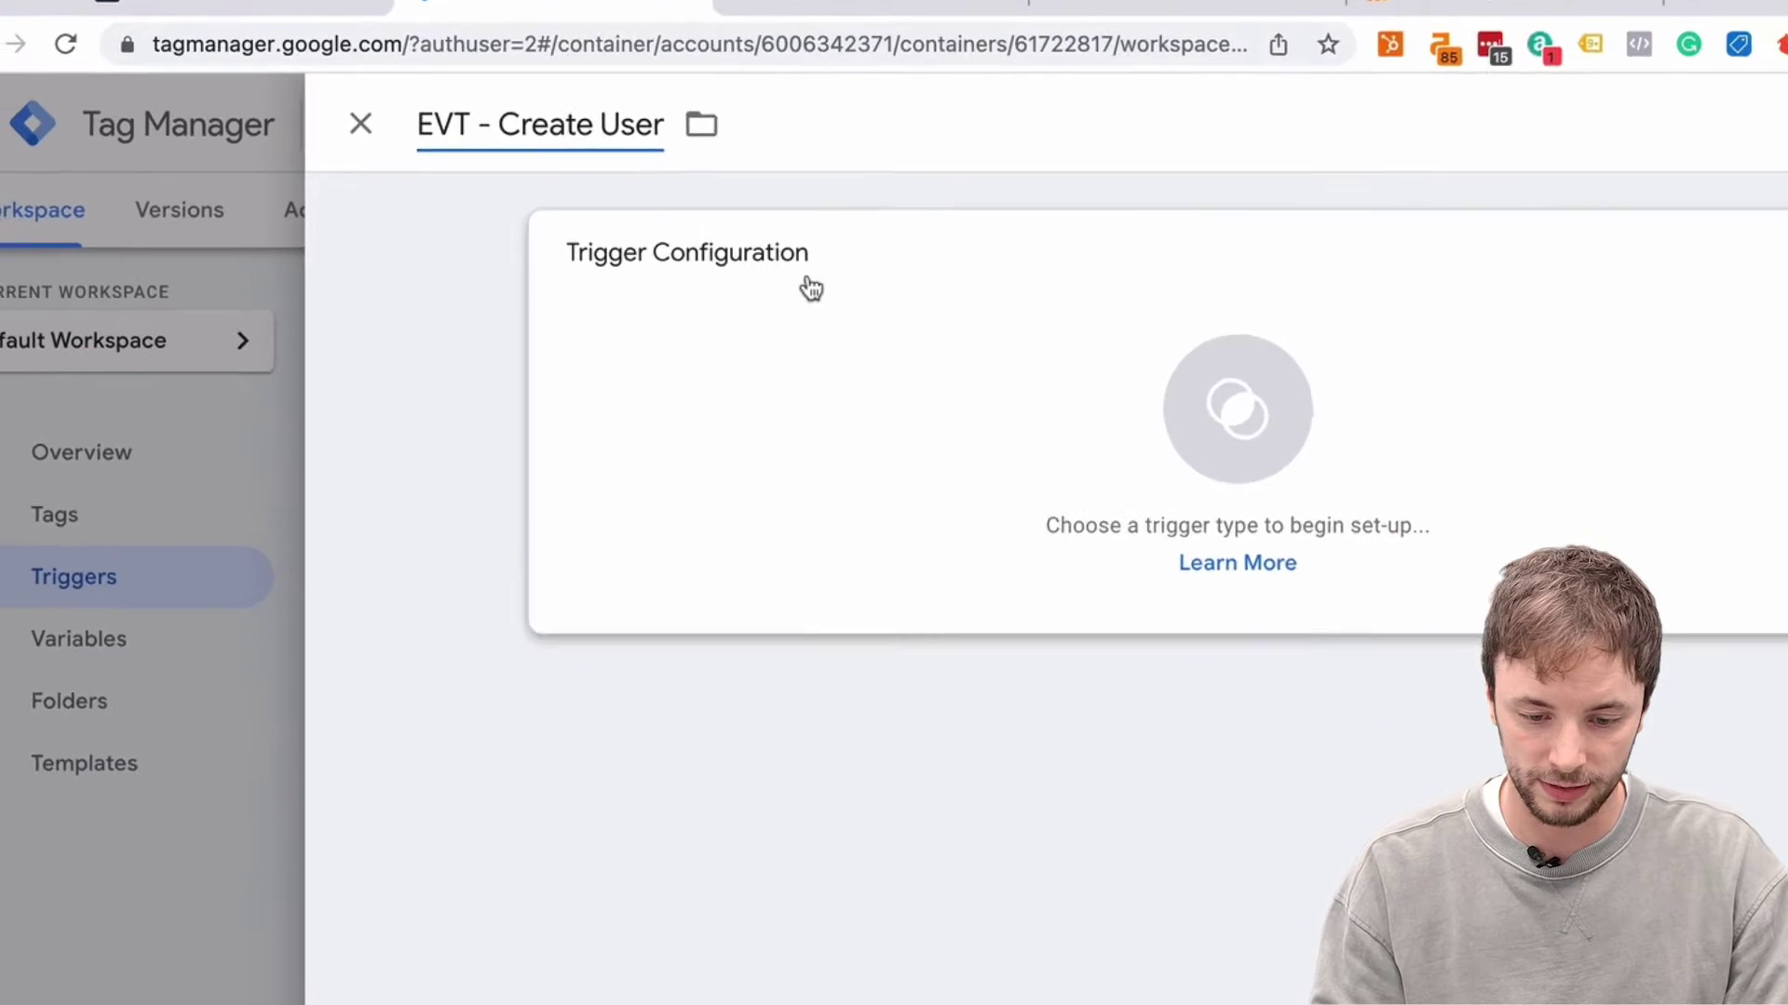
Make it an Element Visibility trigger and review its selection method options
click(951, 289)
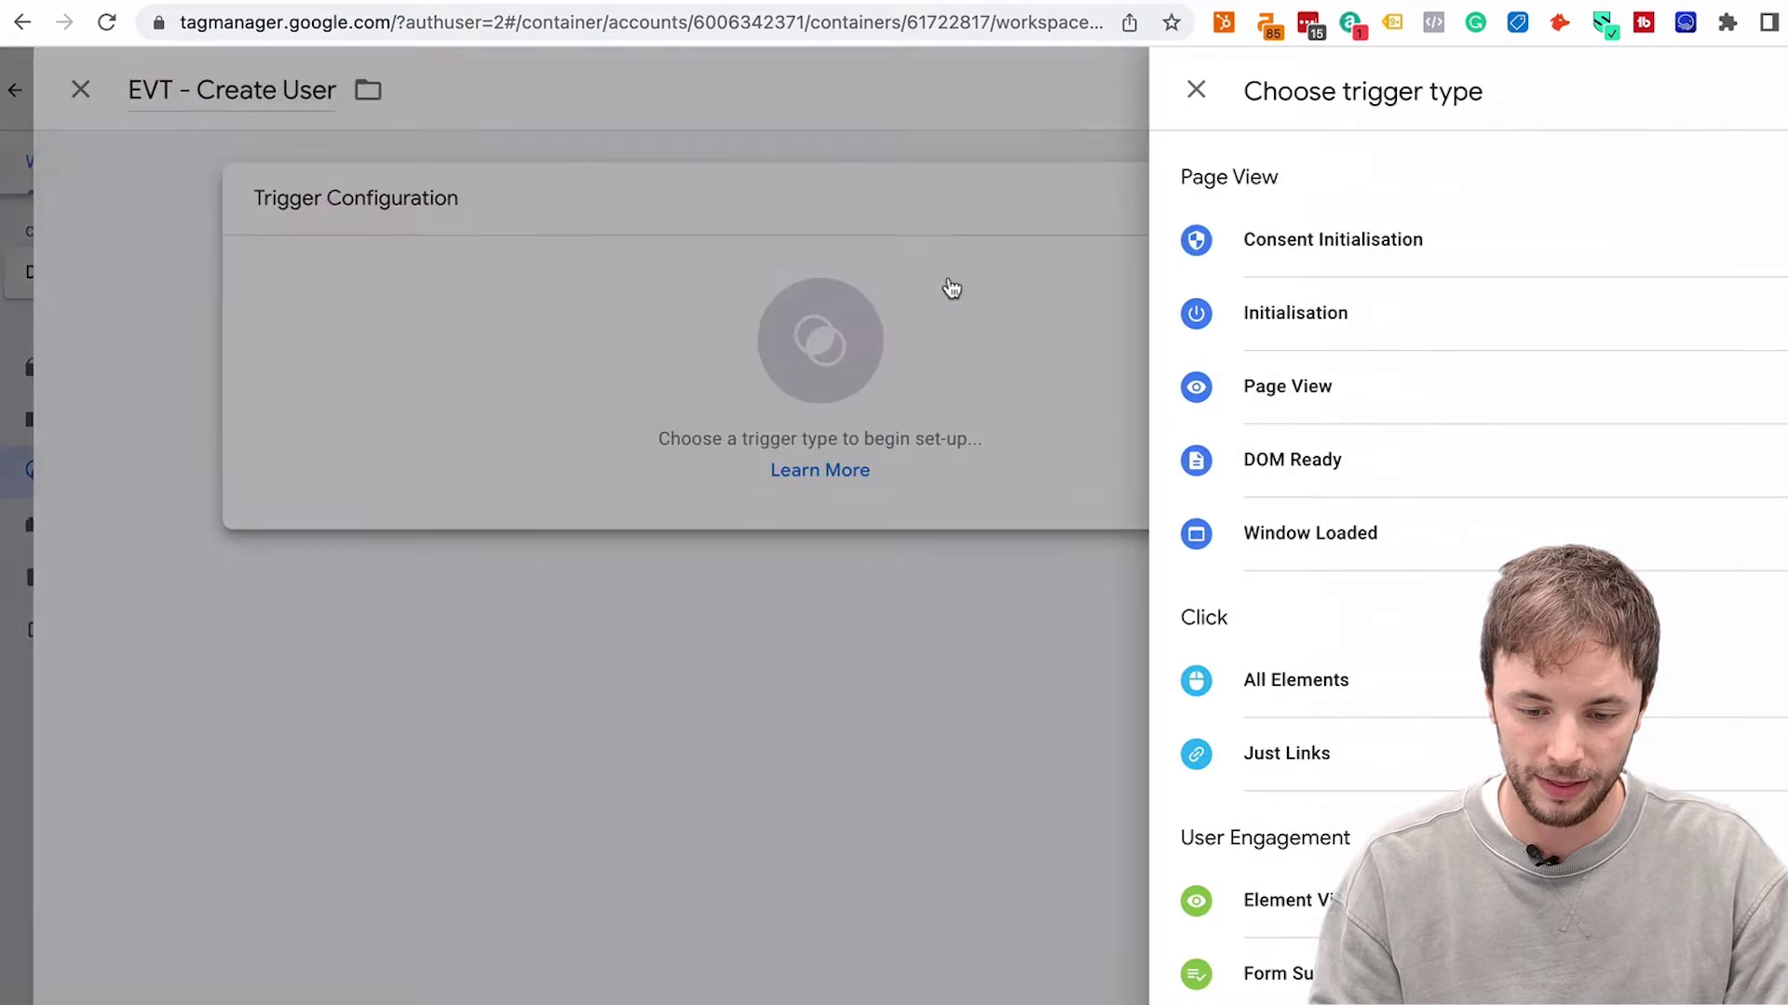
scroll(1285, 689, down, 1)
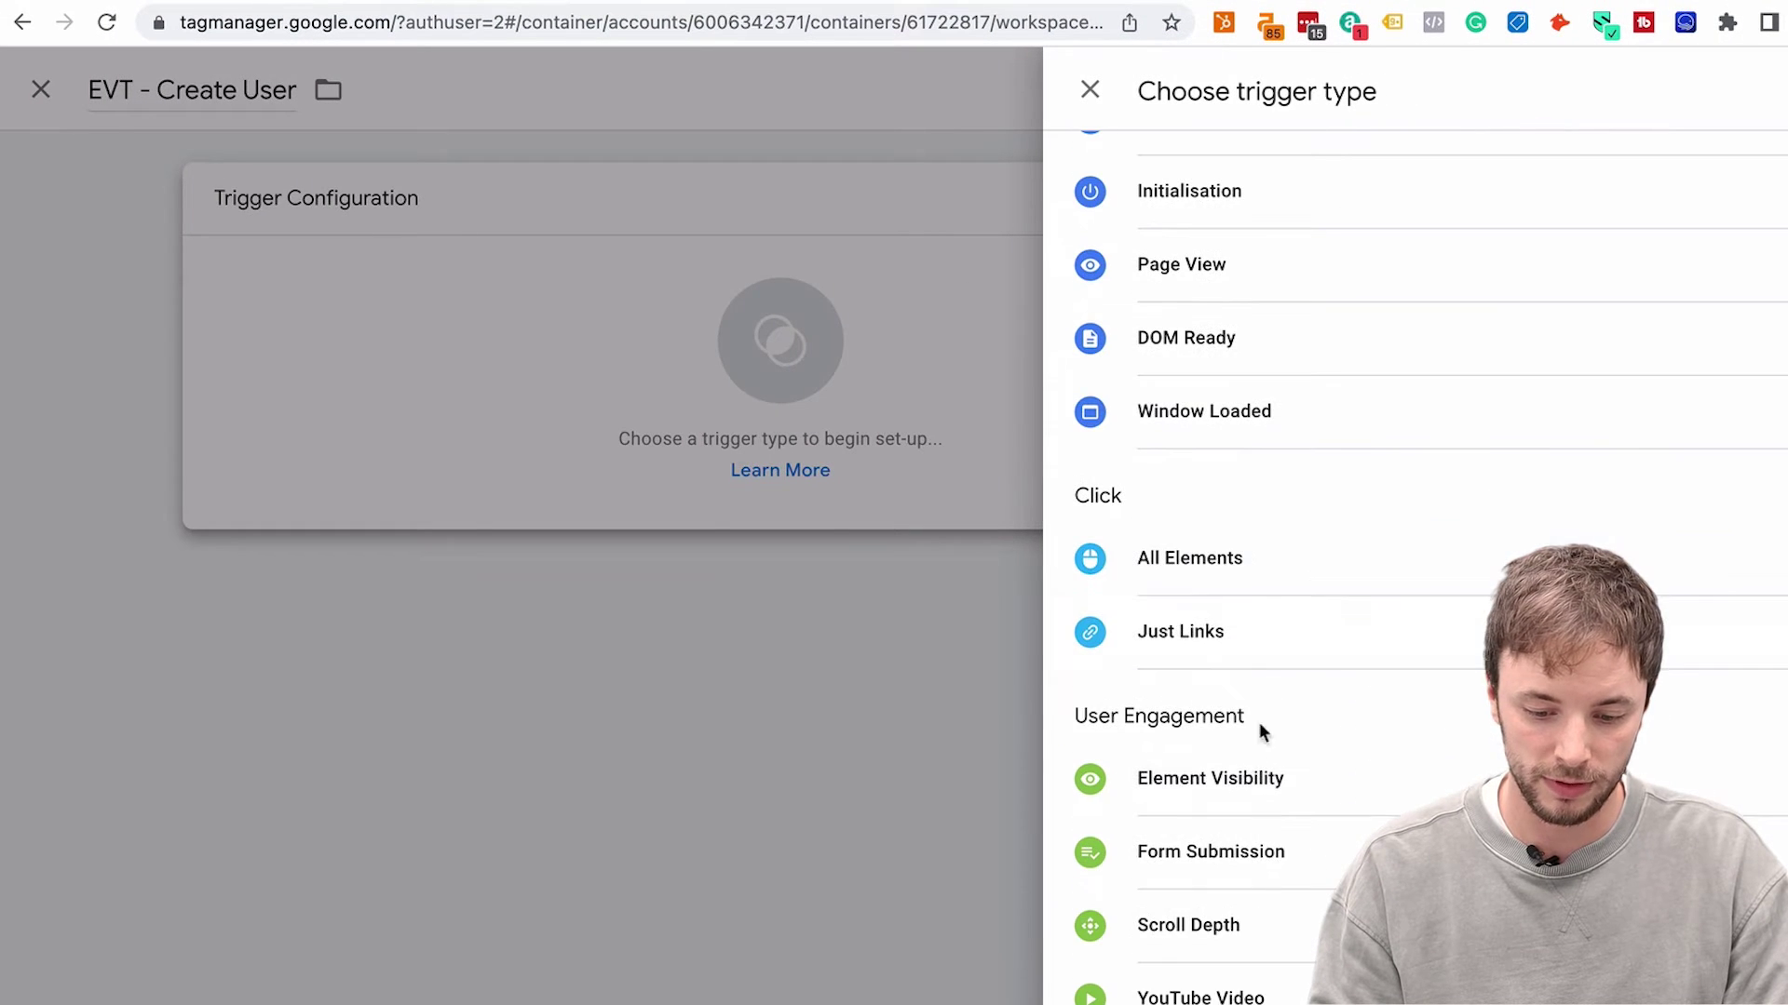
click(1246, 775)
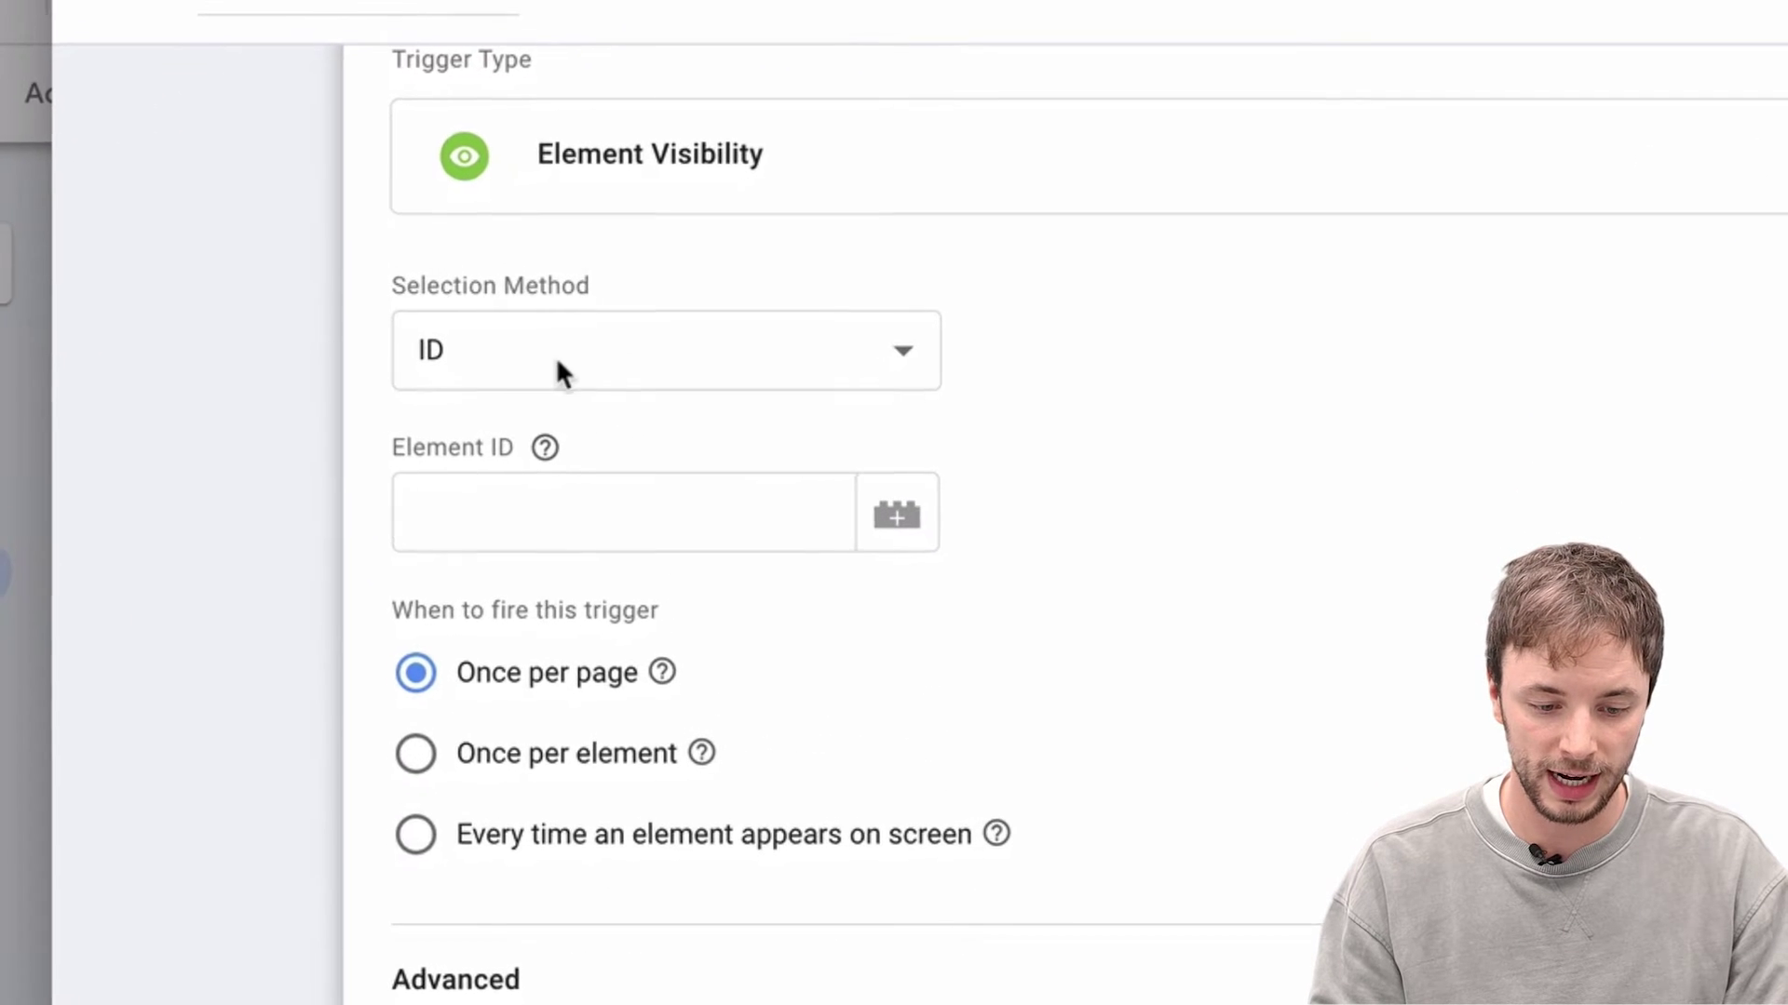
click(678, 351)
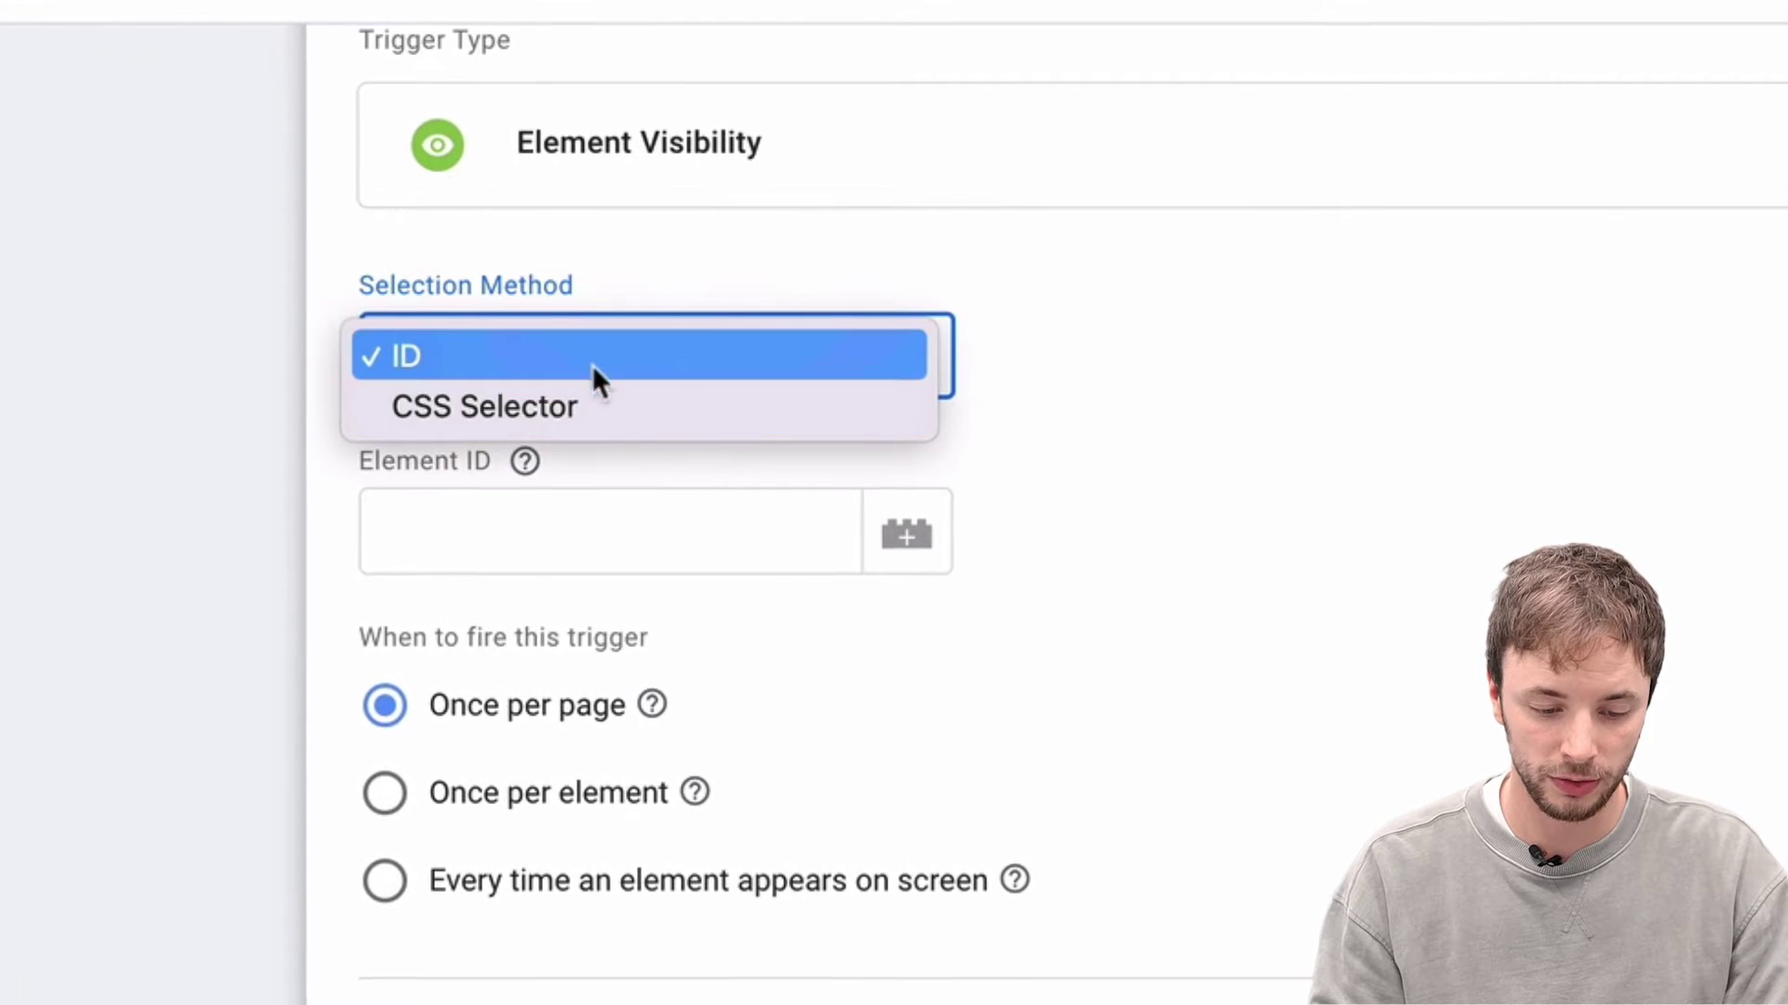
click(1043, 363)
scroll(1041, 359, down, 1)
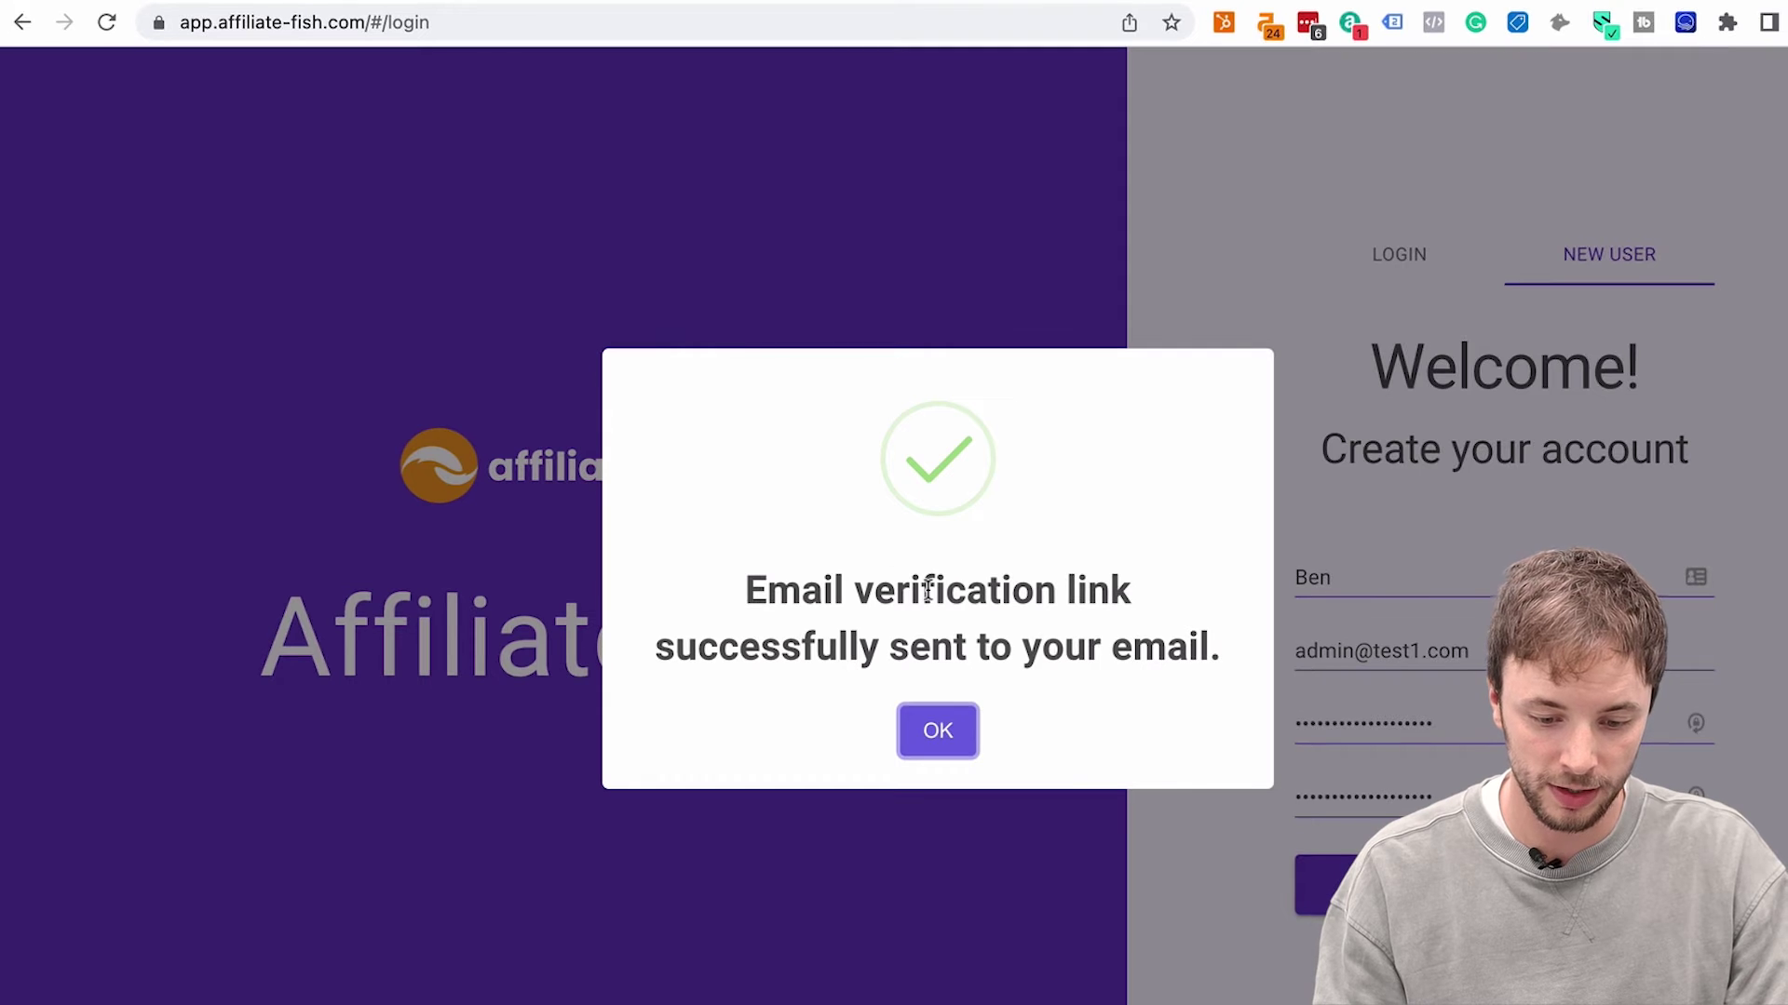
Inspect the success popup and pick out the swal2-success class on its checkmark icon div
right_click(927, 589)
click(1000, 850)
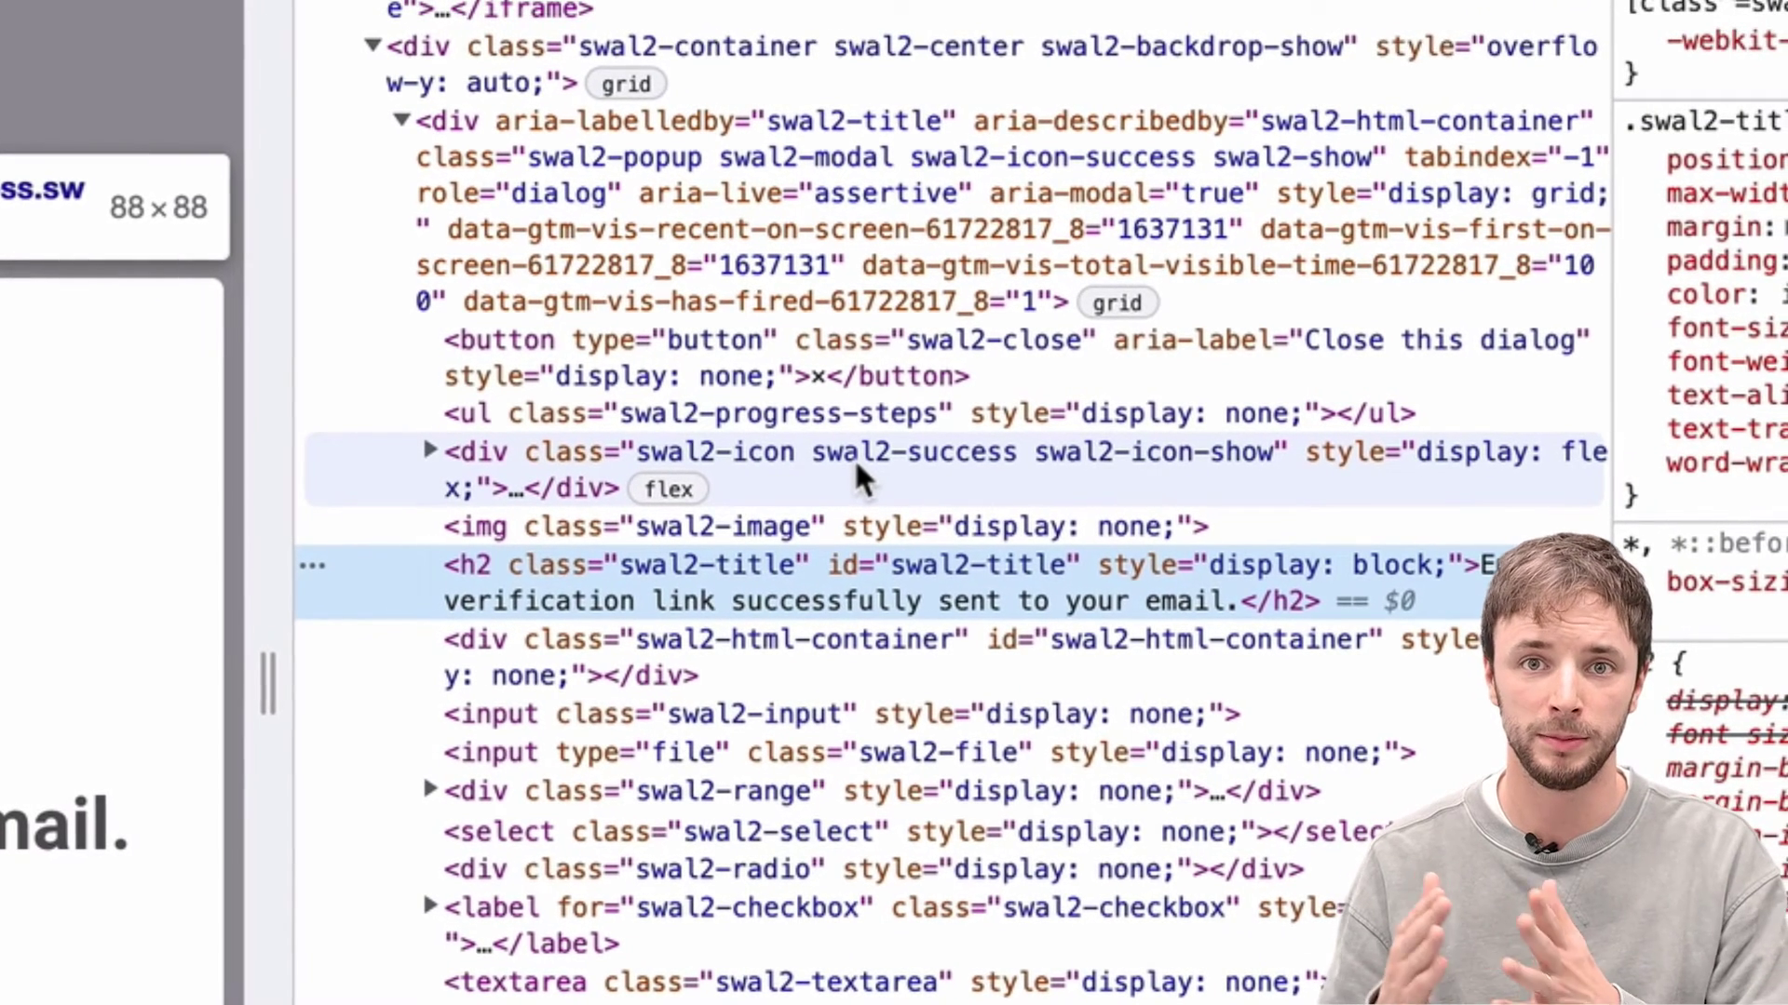
click(842, 448)
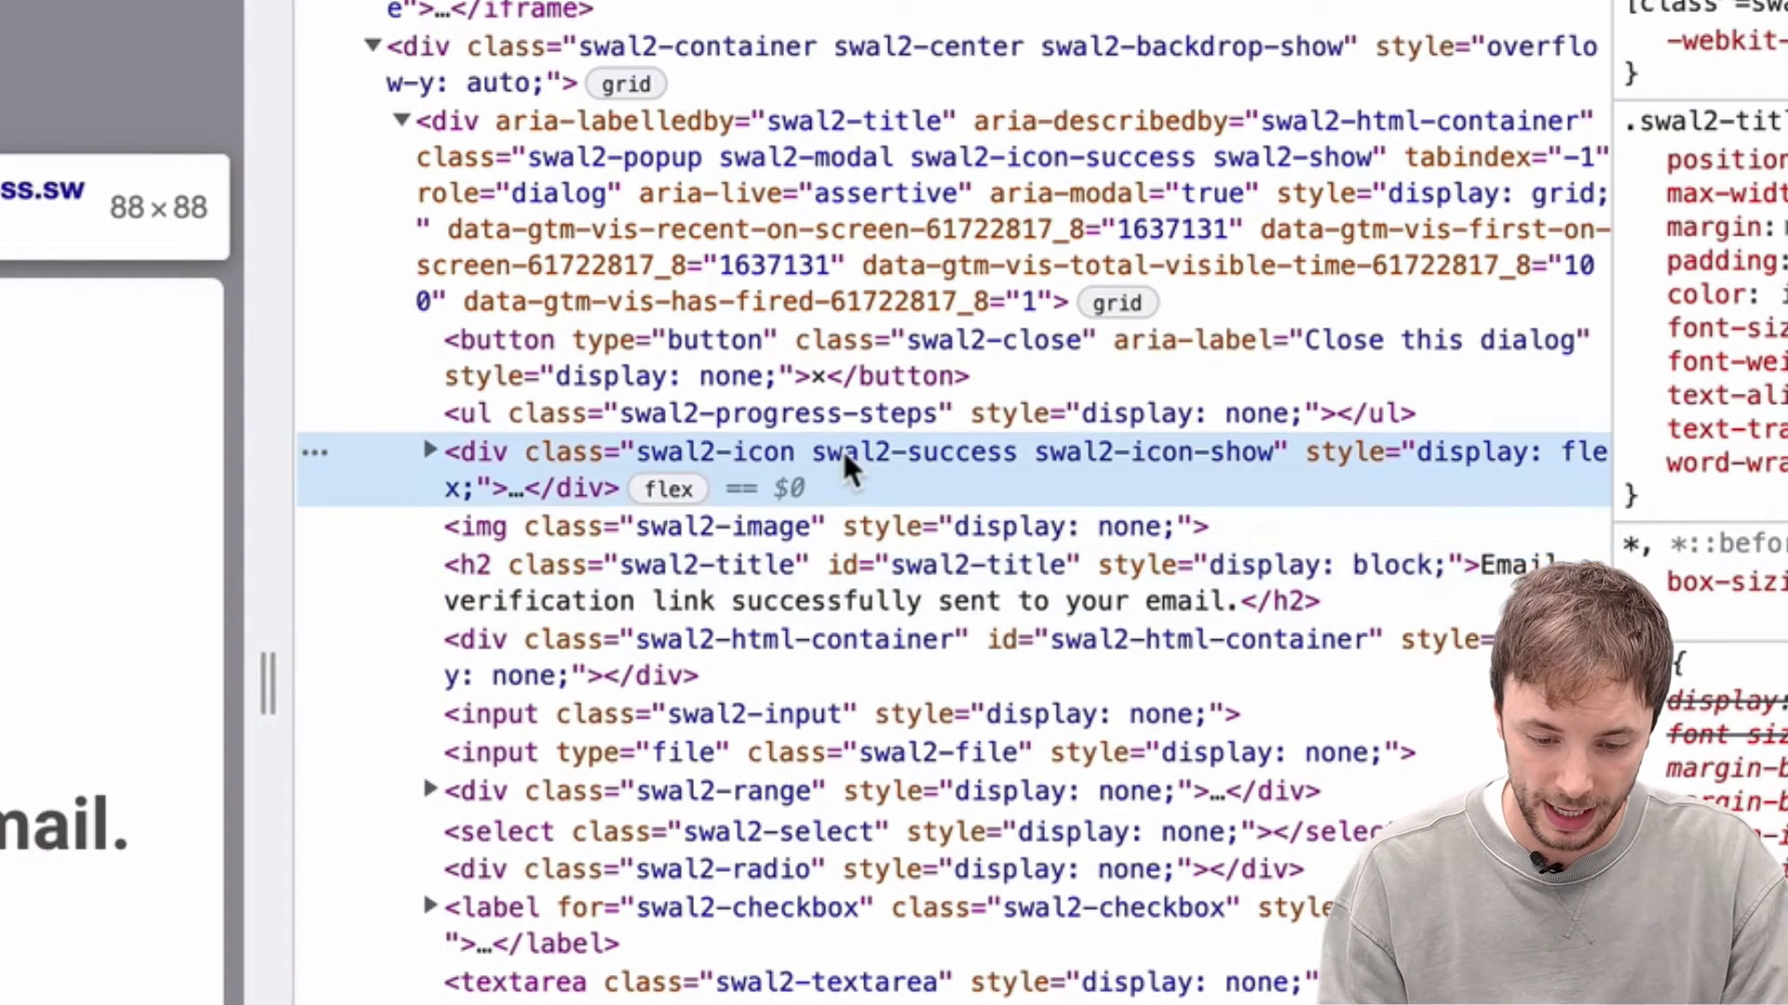
double_click(883, 455)
click(827, 452)
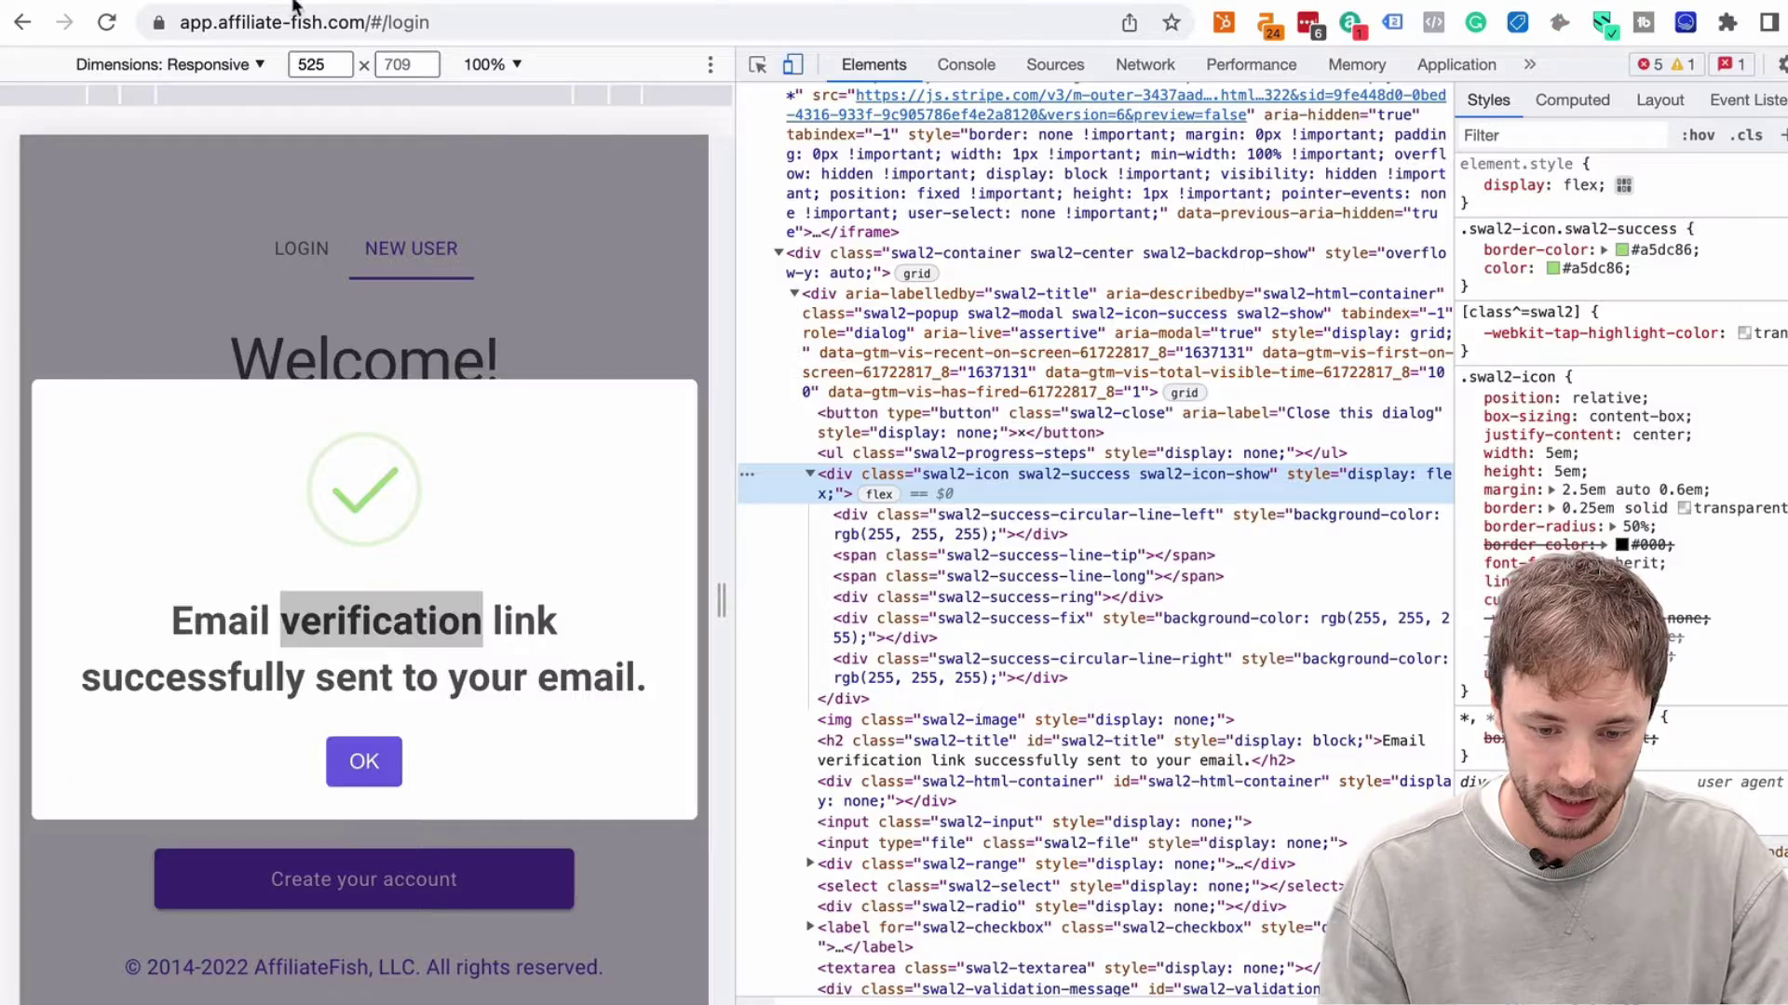
double_click(1056, 477)
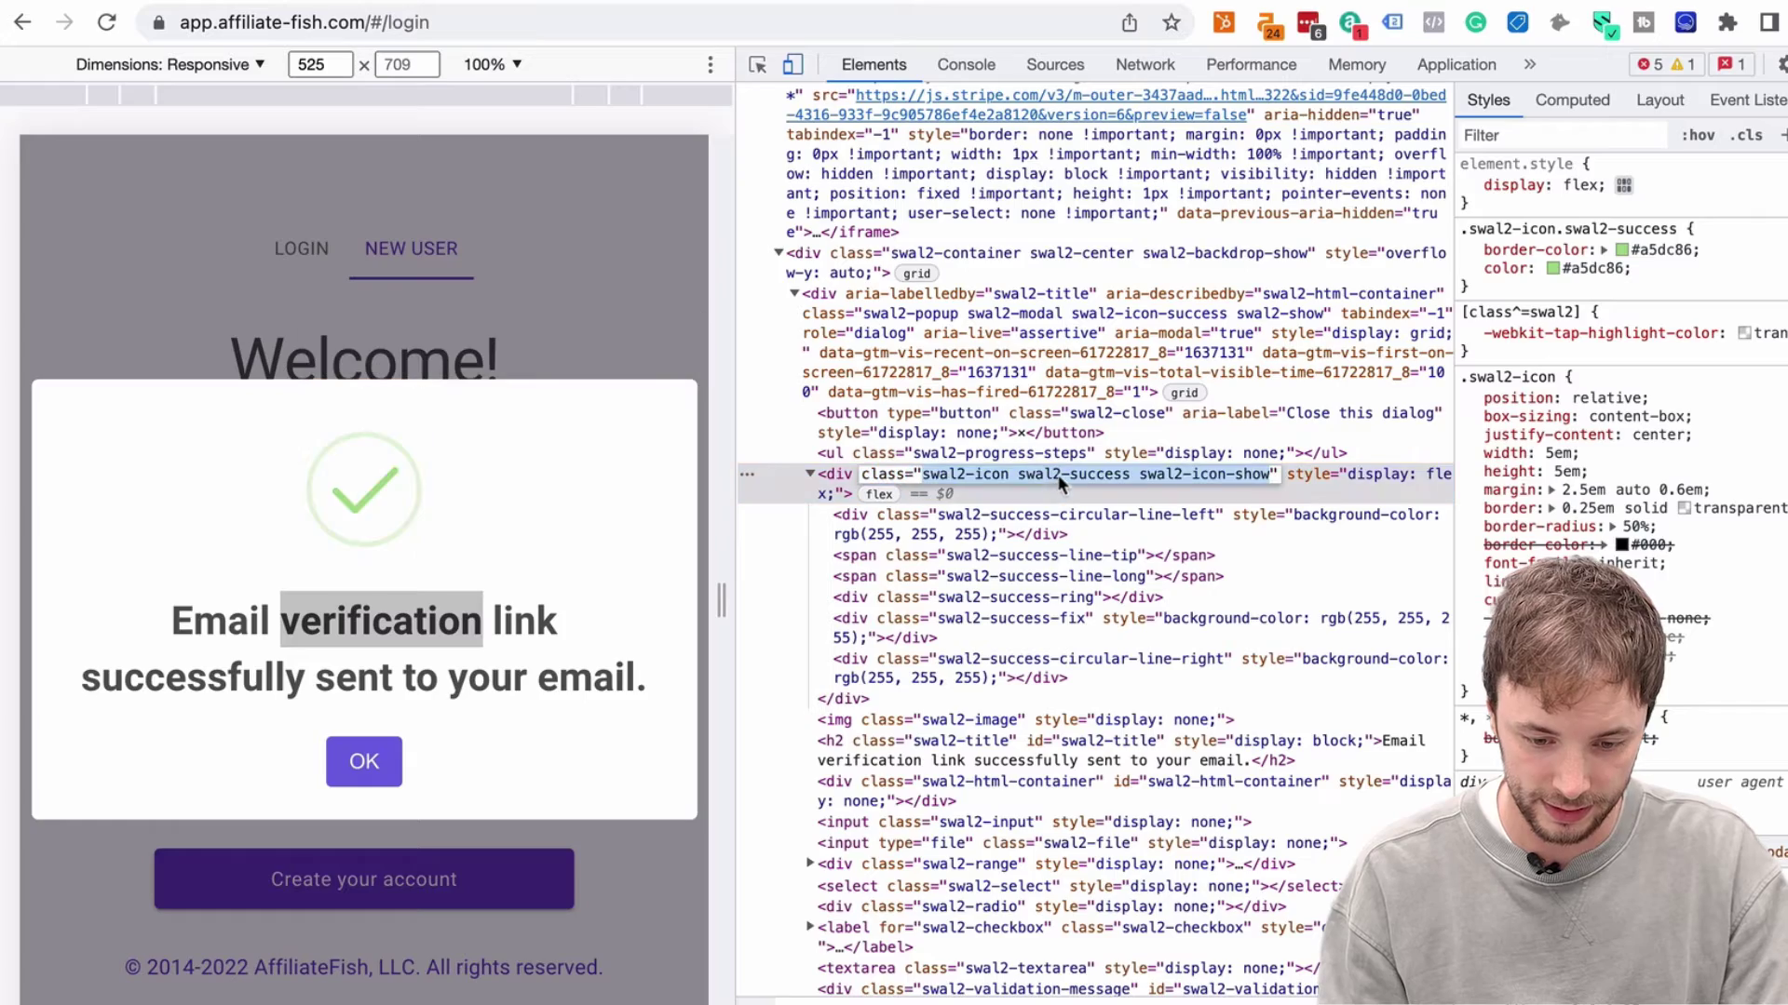
drag(1129, 477, 1018, 477)
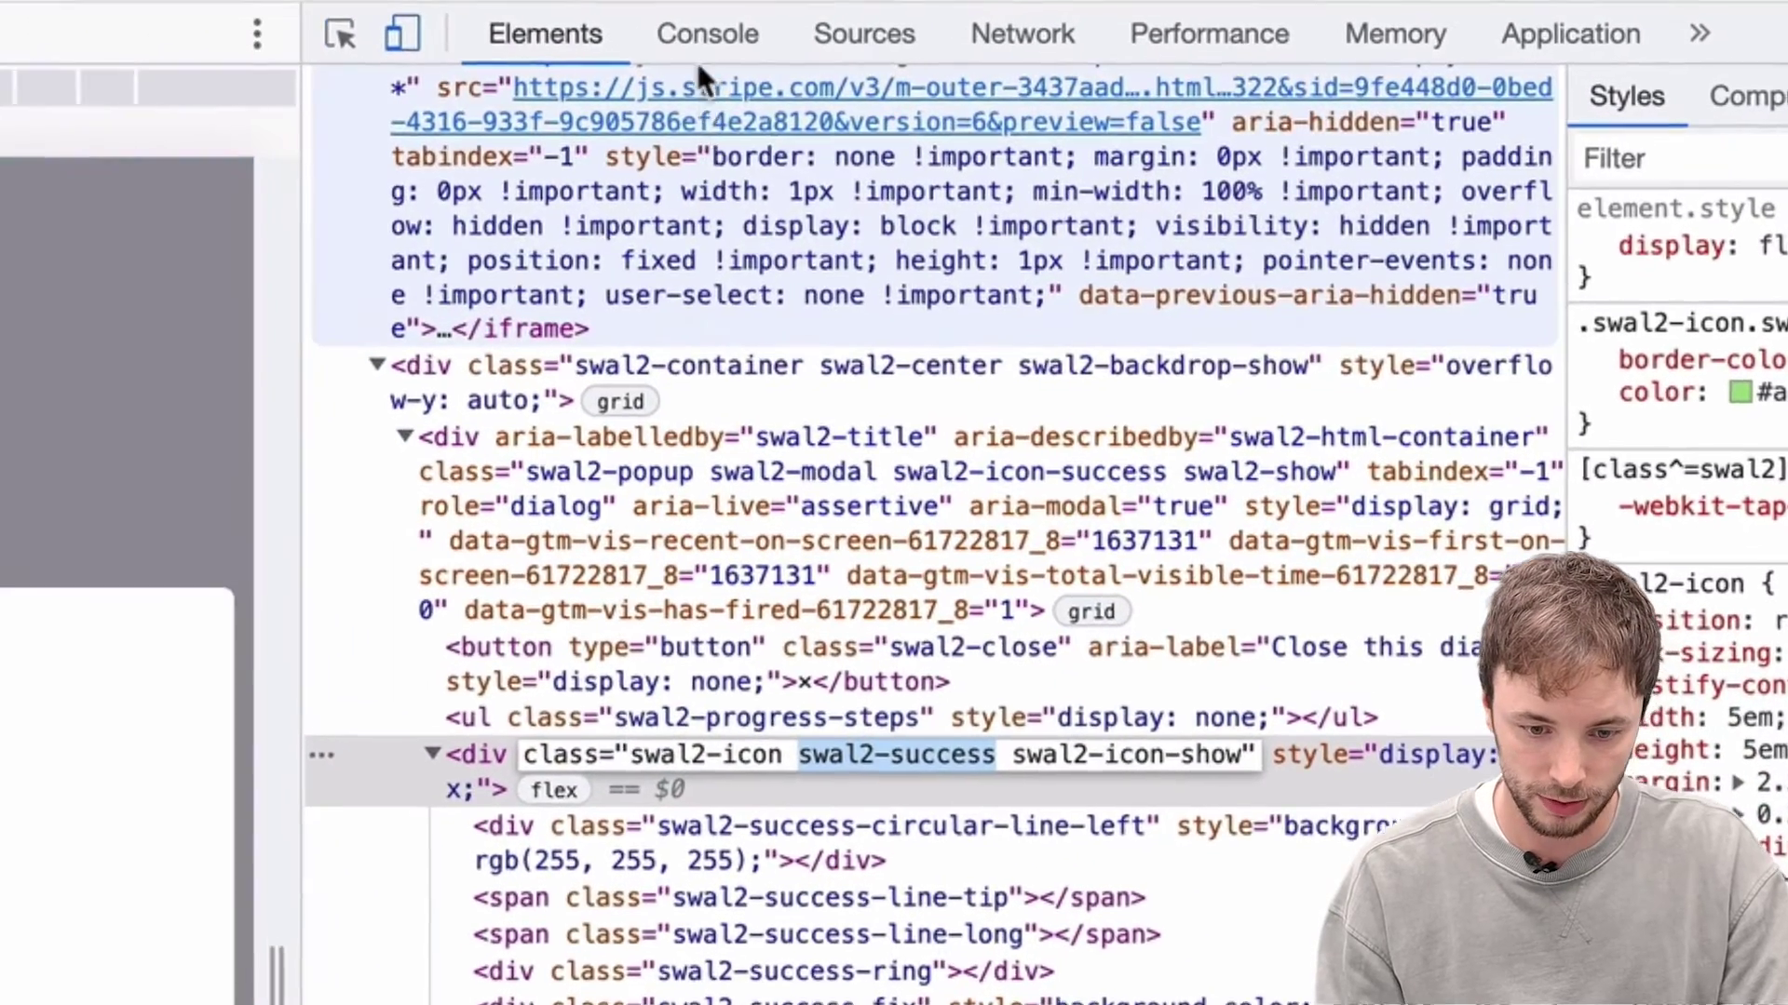
Run document.querySelector("div.swal2-success") in the Console to confirm it returns the icon div
click(717, 42)
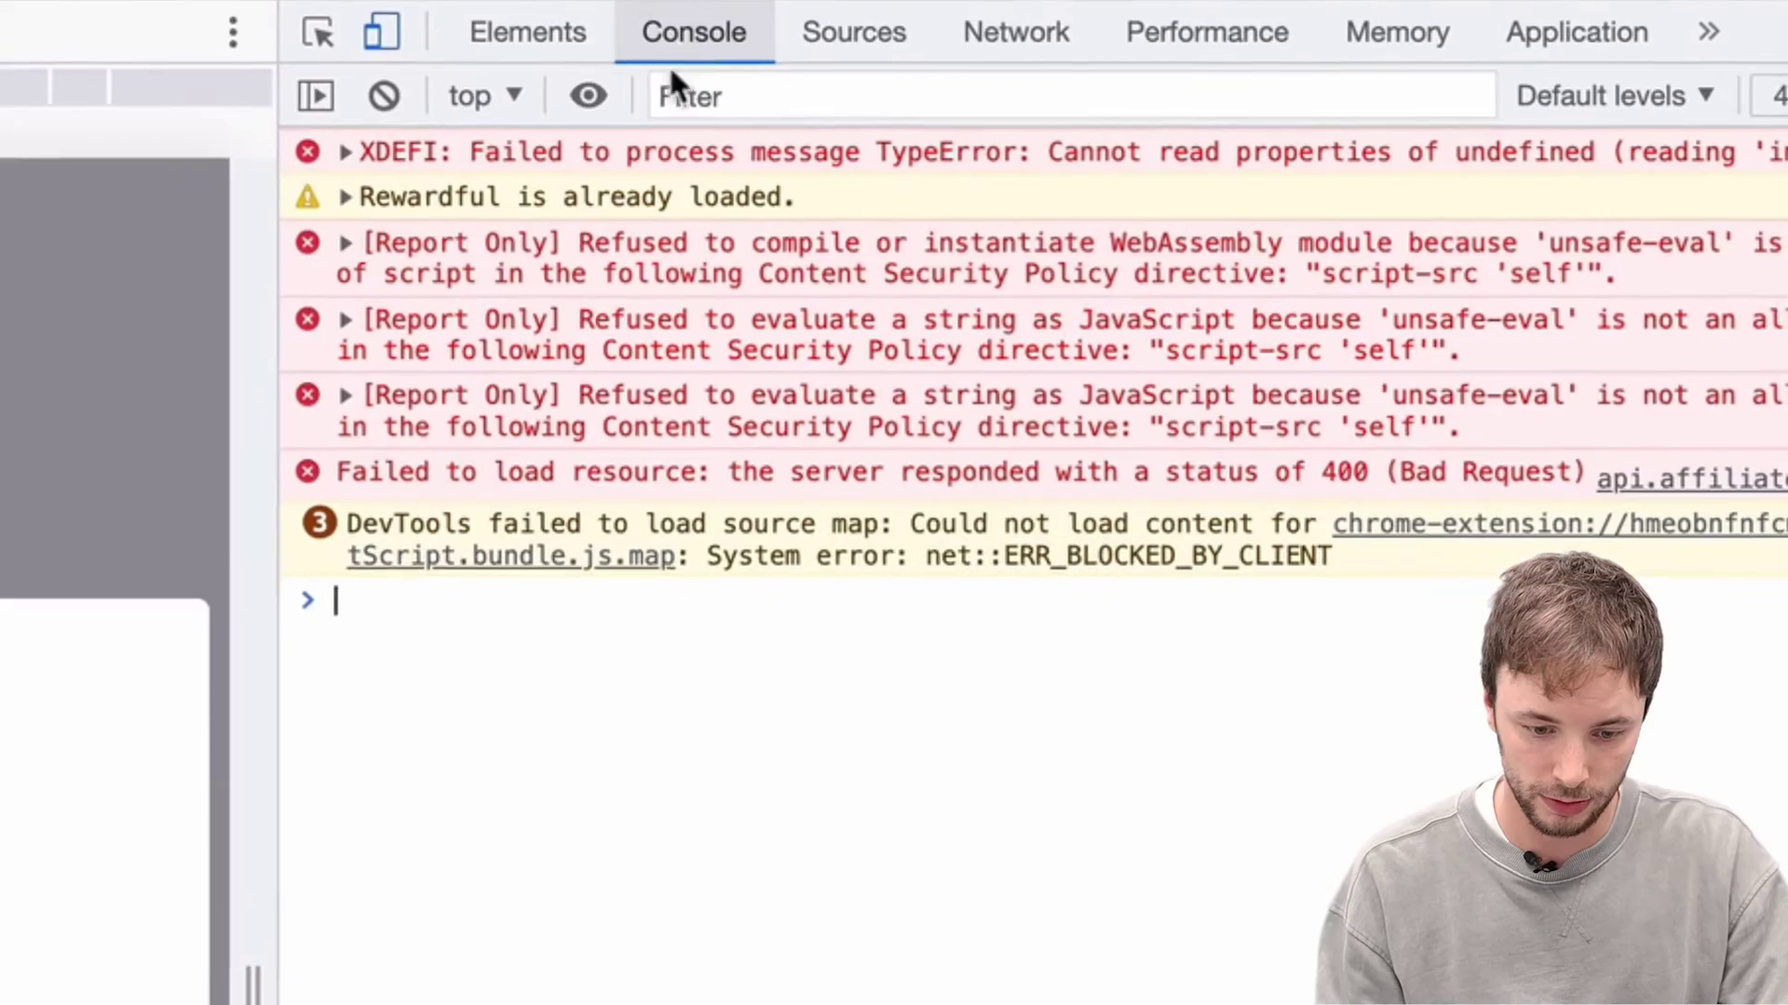
text(docu,en)
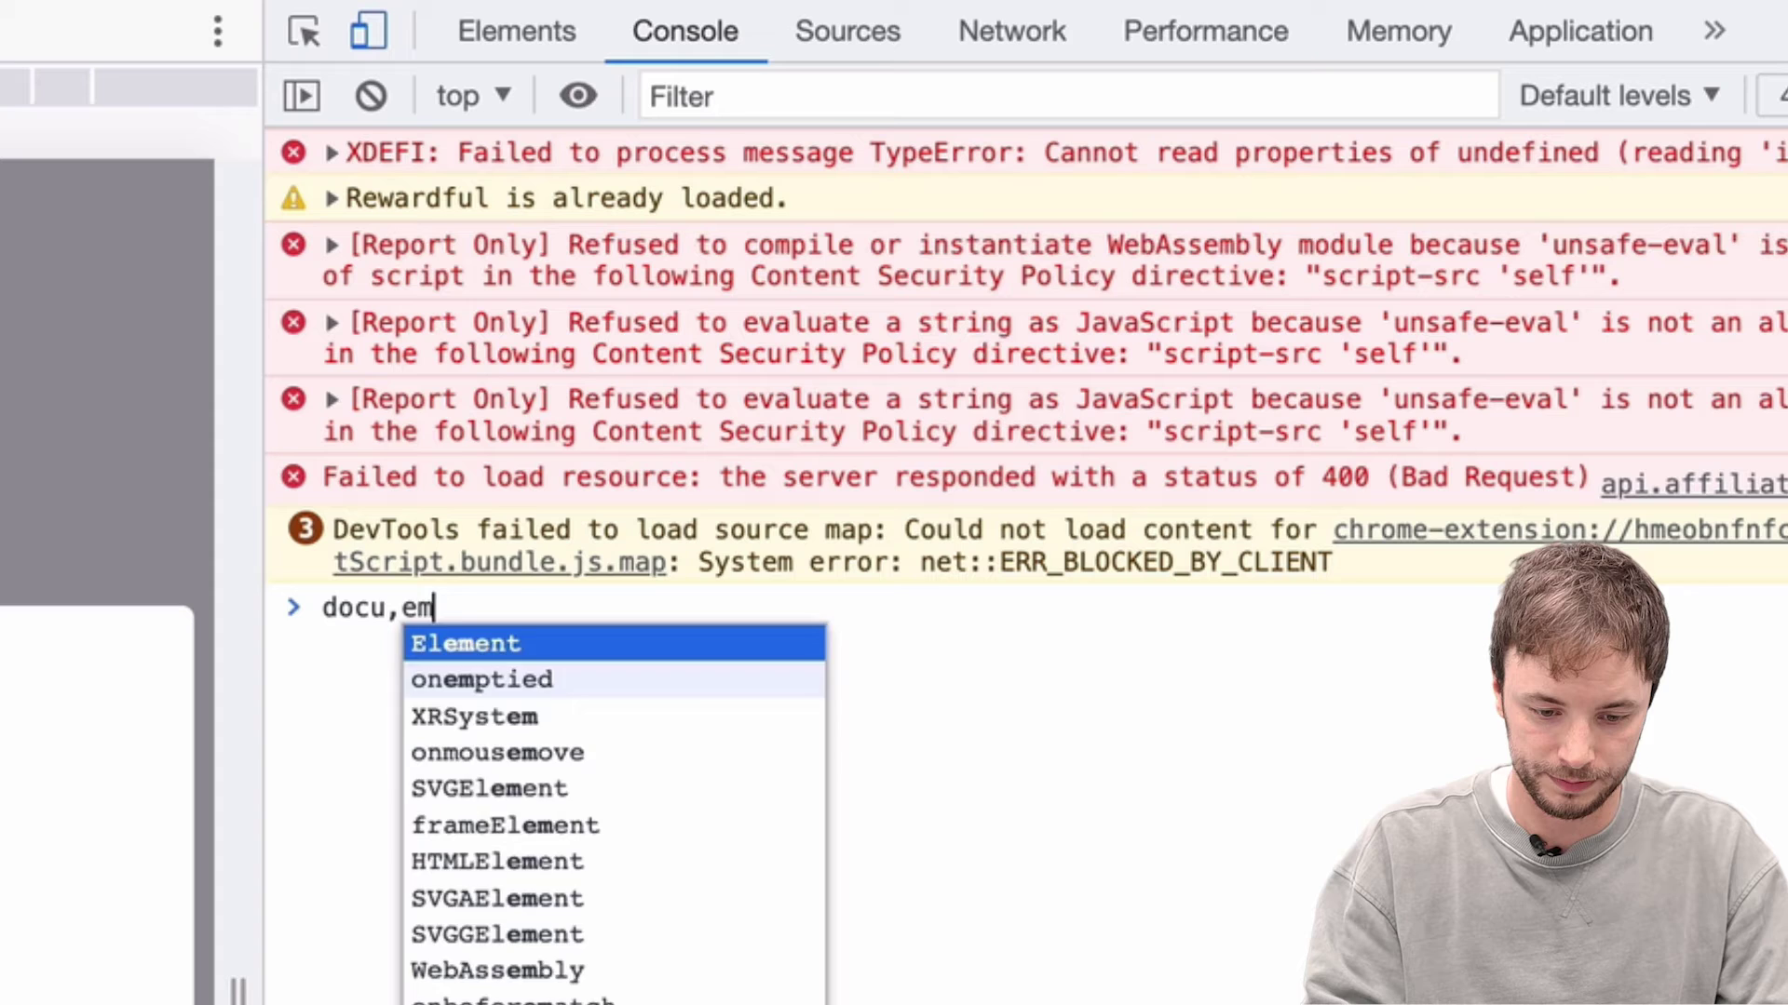
key(BackSpace)
key(BackSpace)
key(BackSpace)
text(ment)
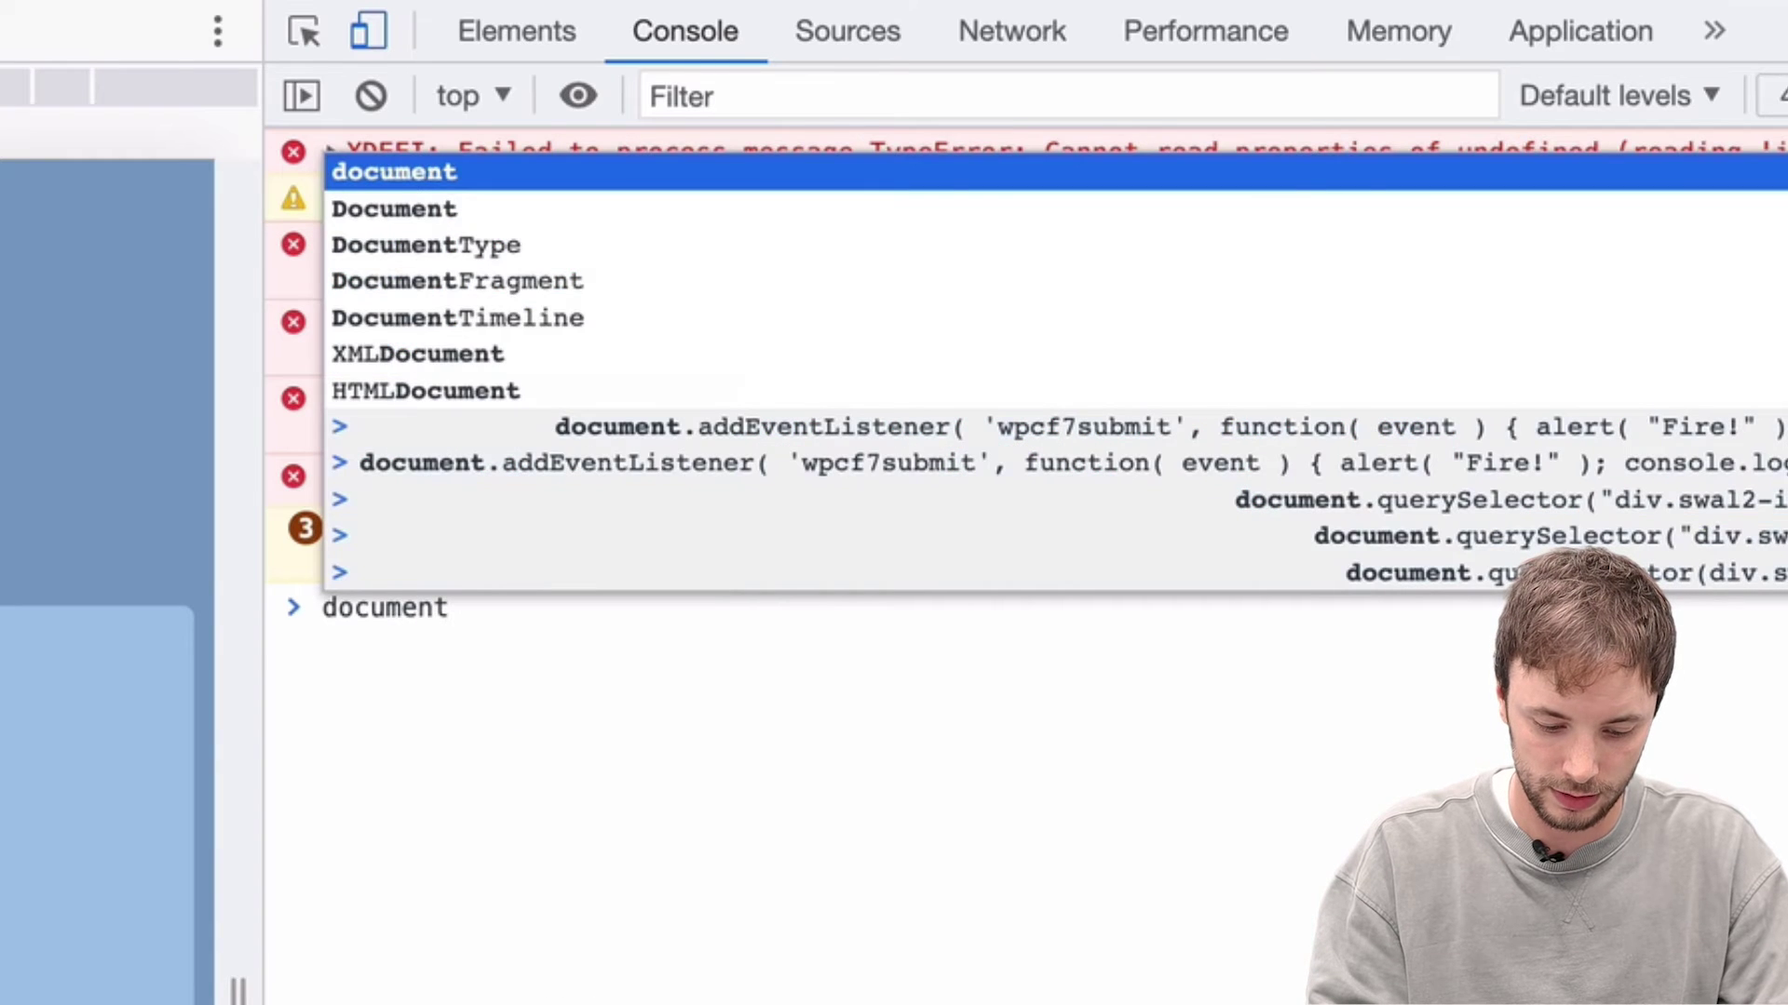
text(.query)
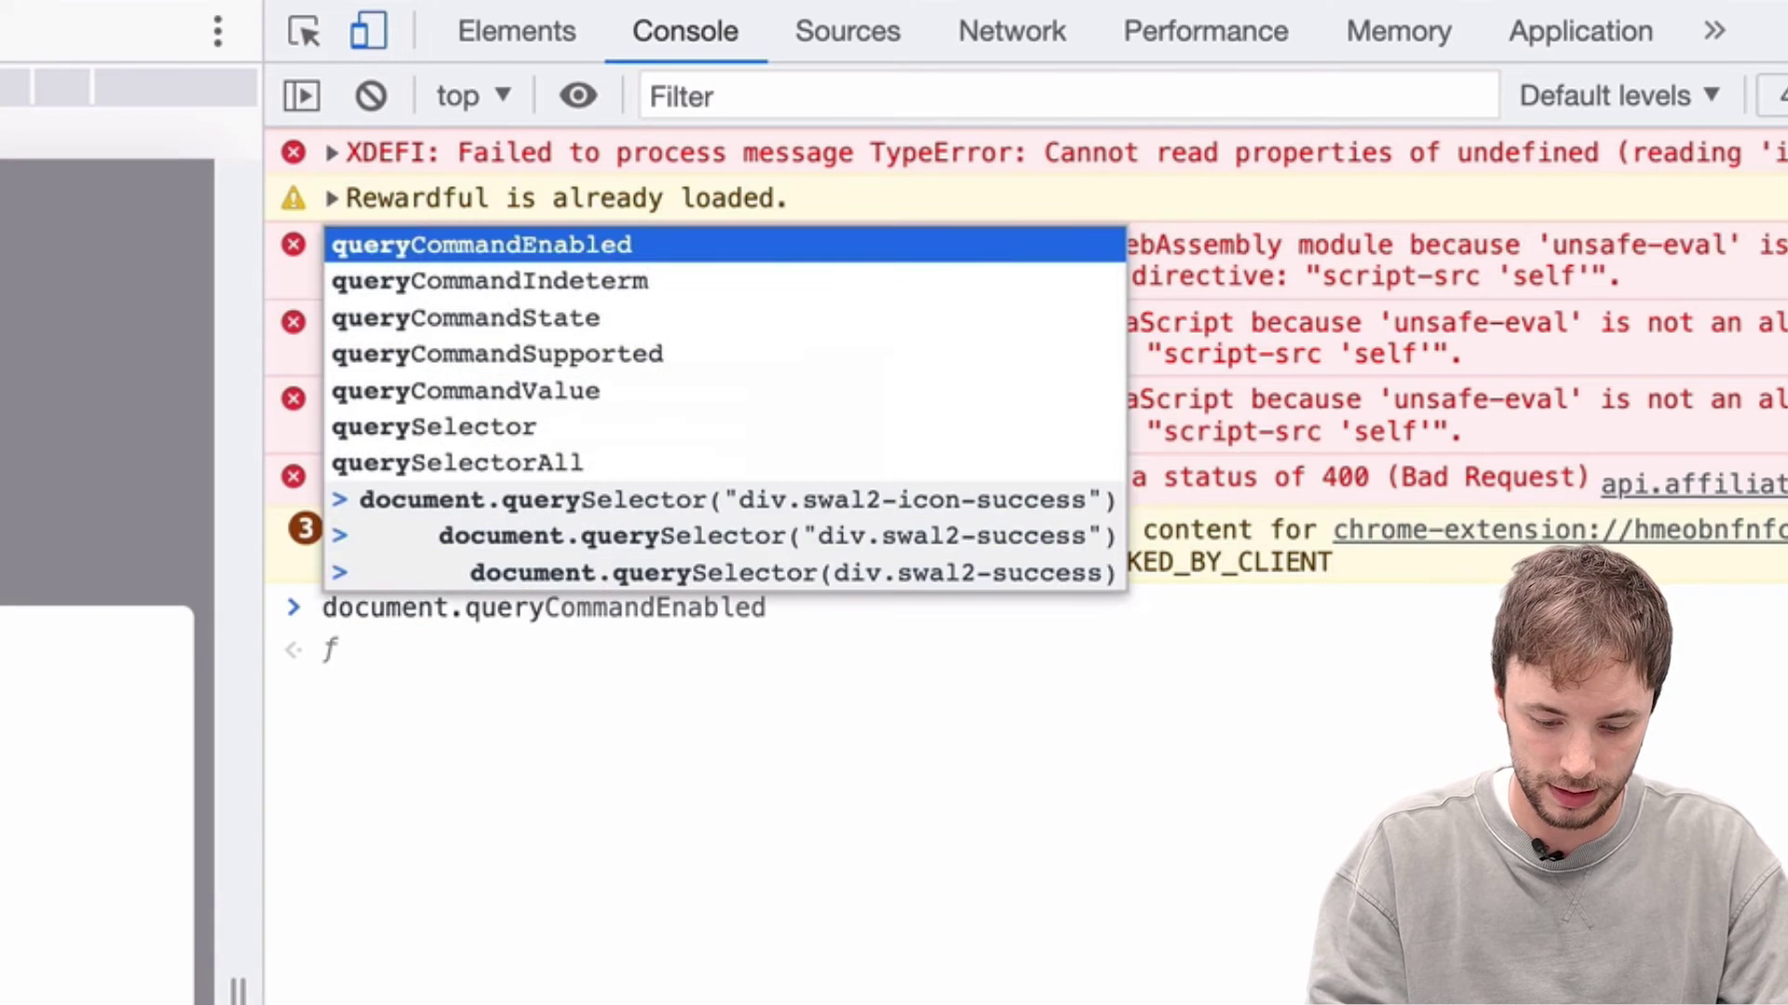
text(el)
key(Tab)
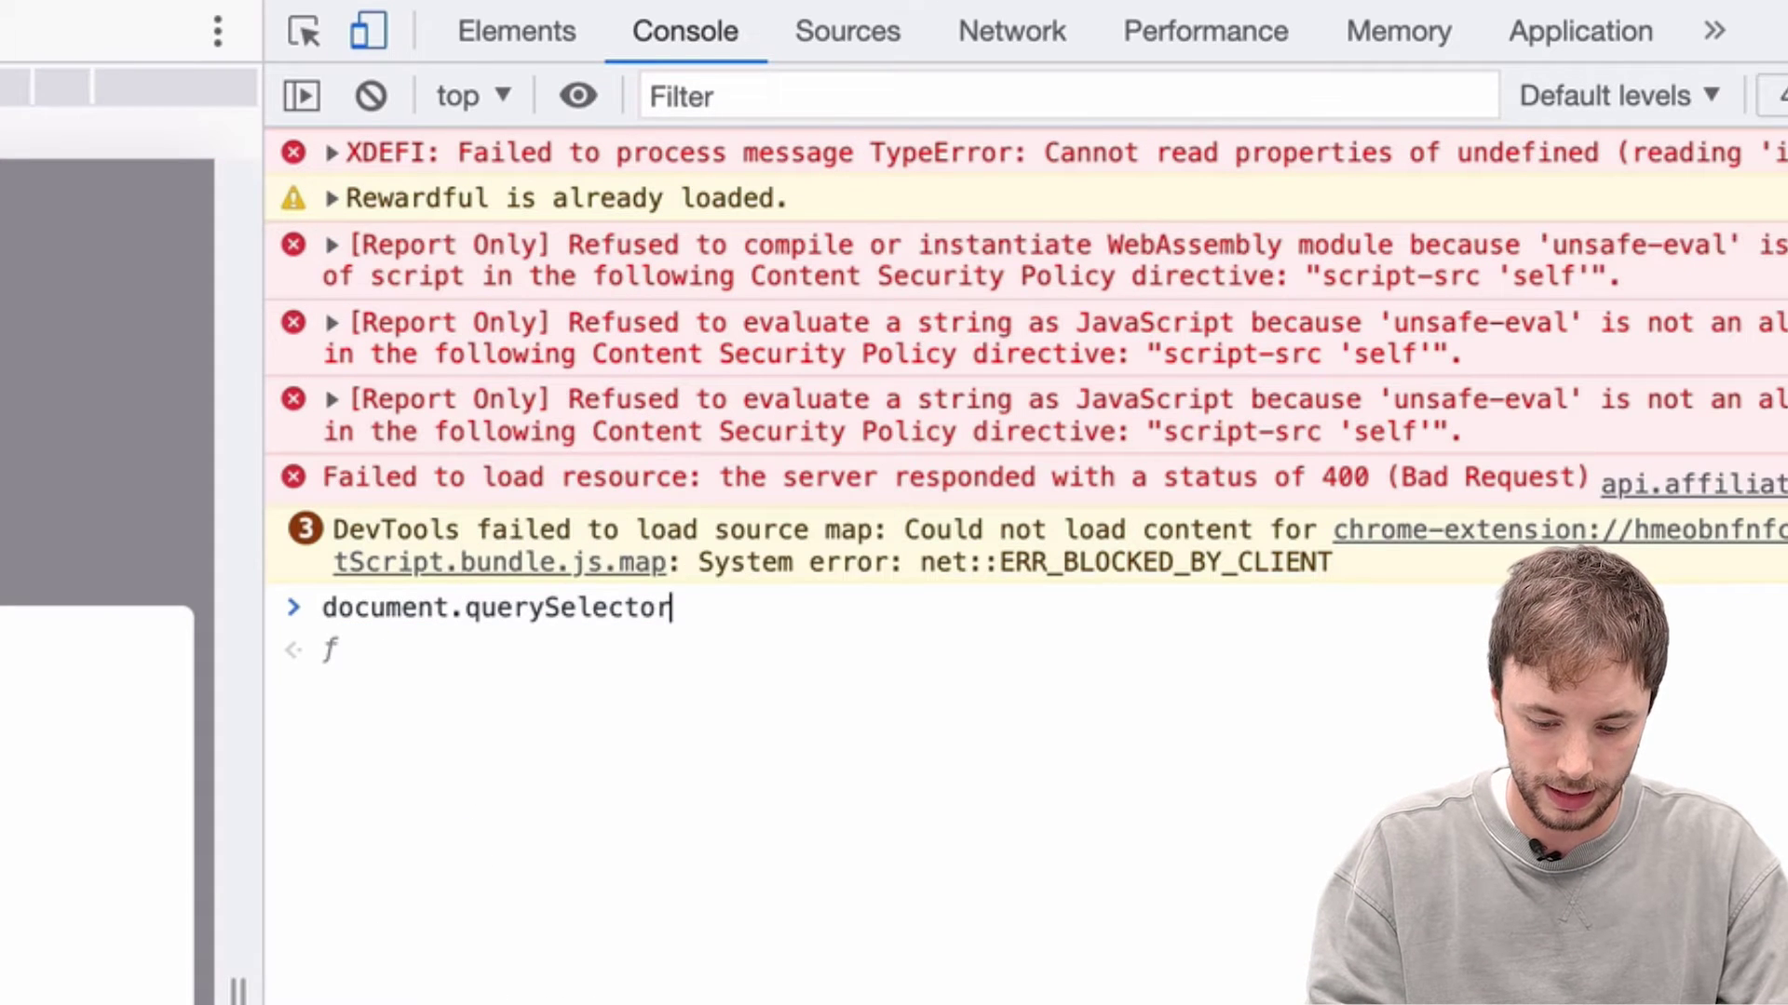
text(()
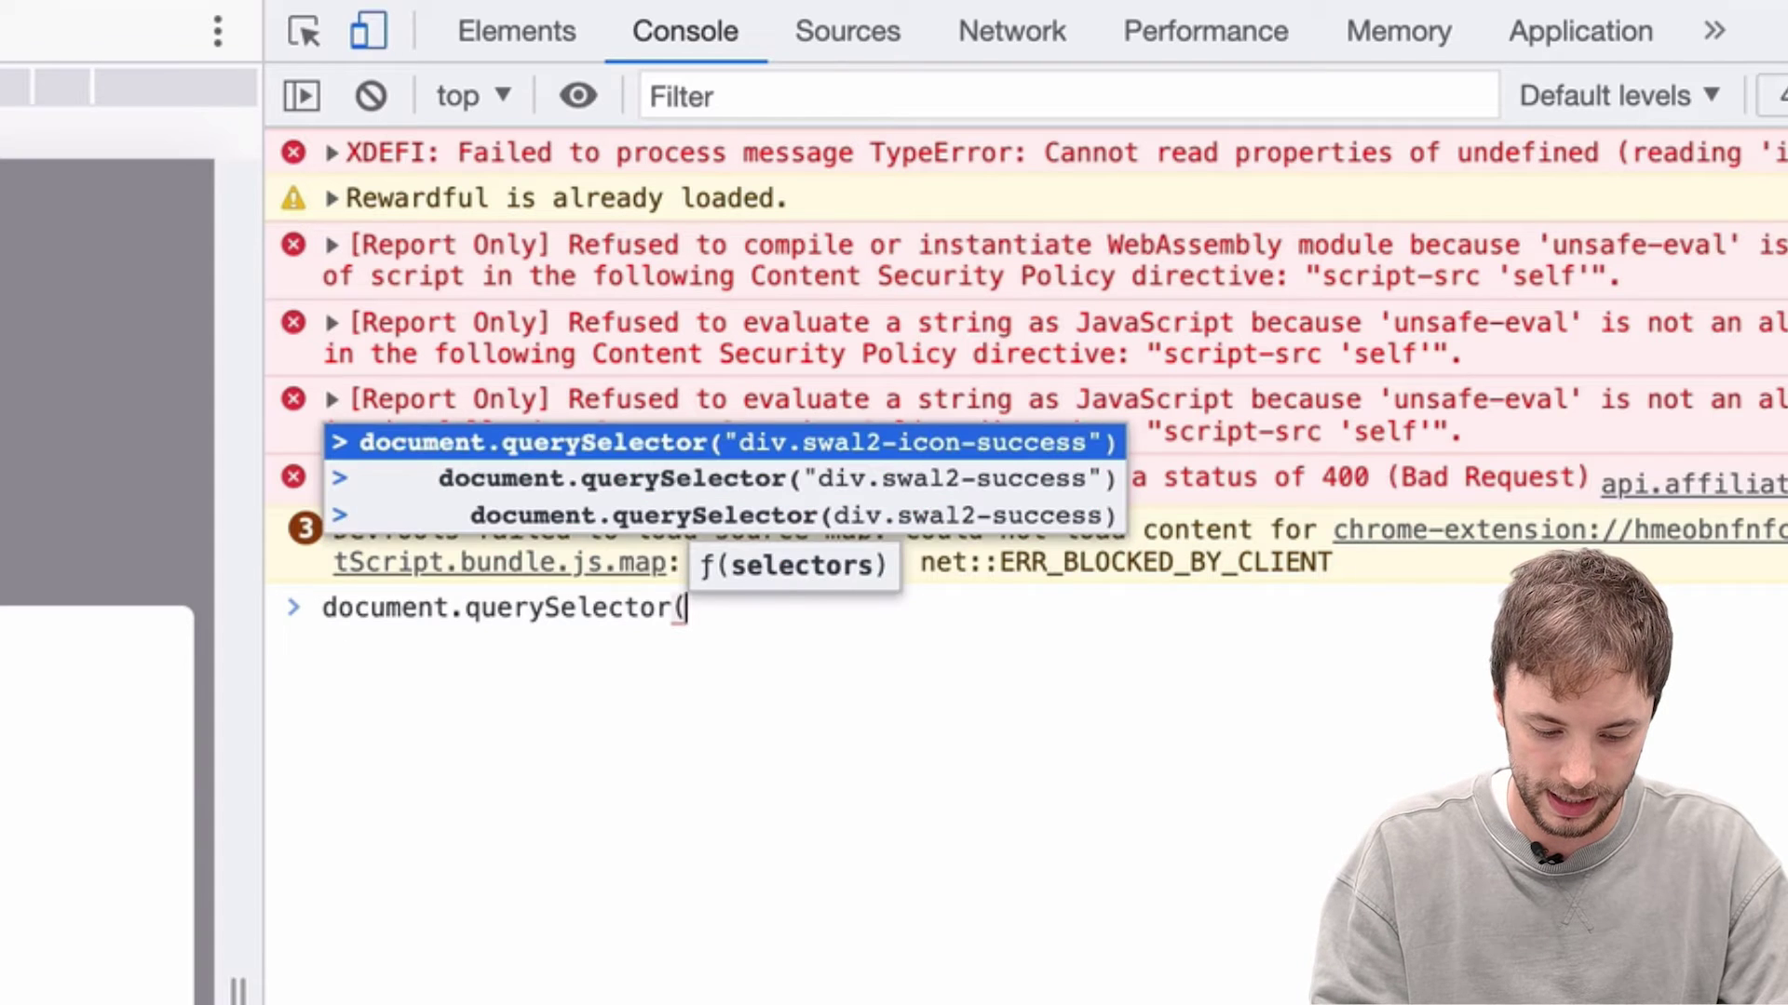
text("div)
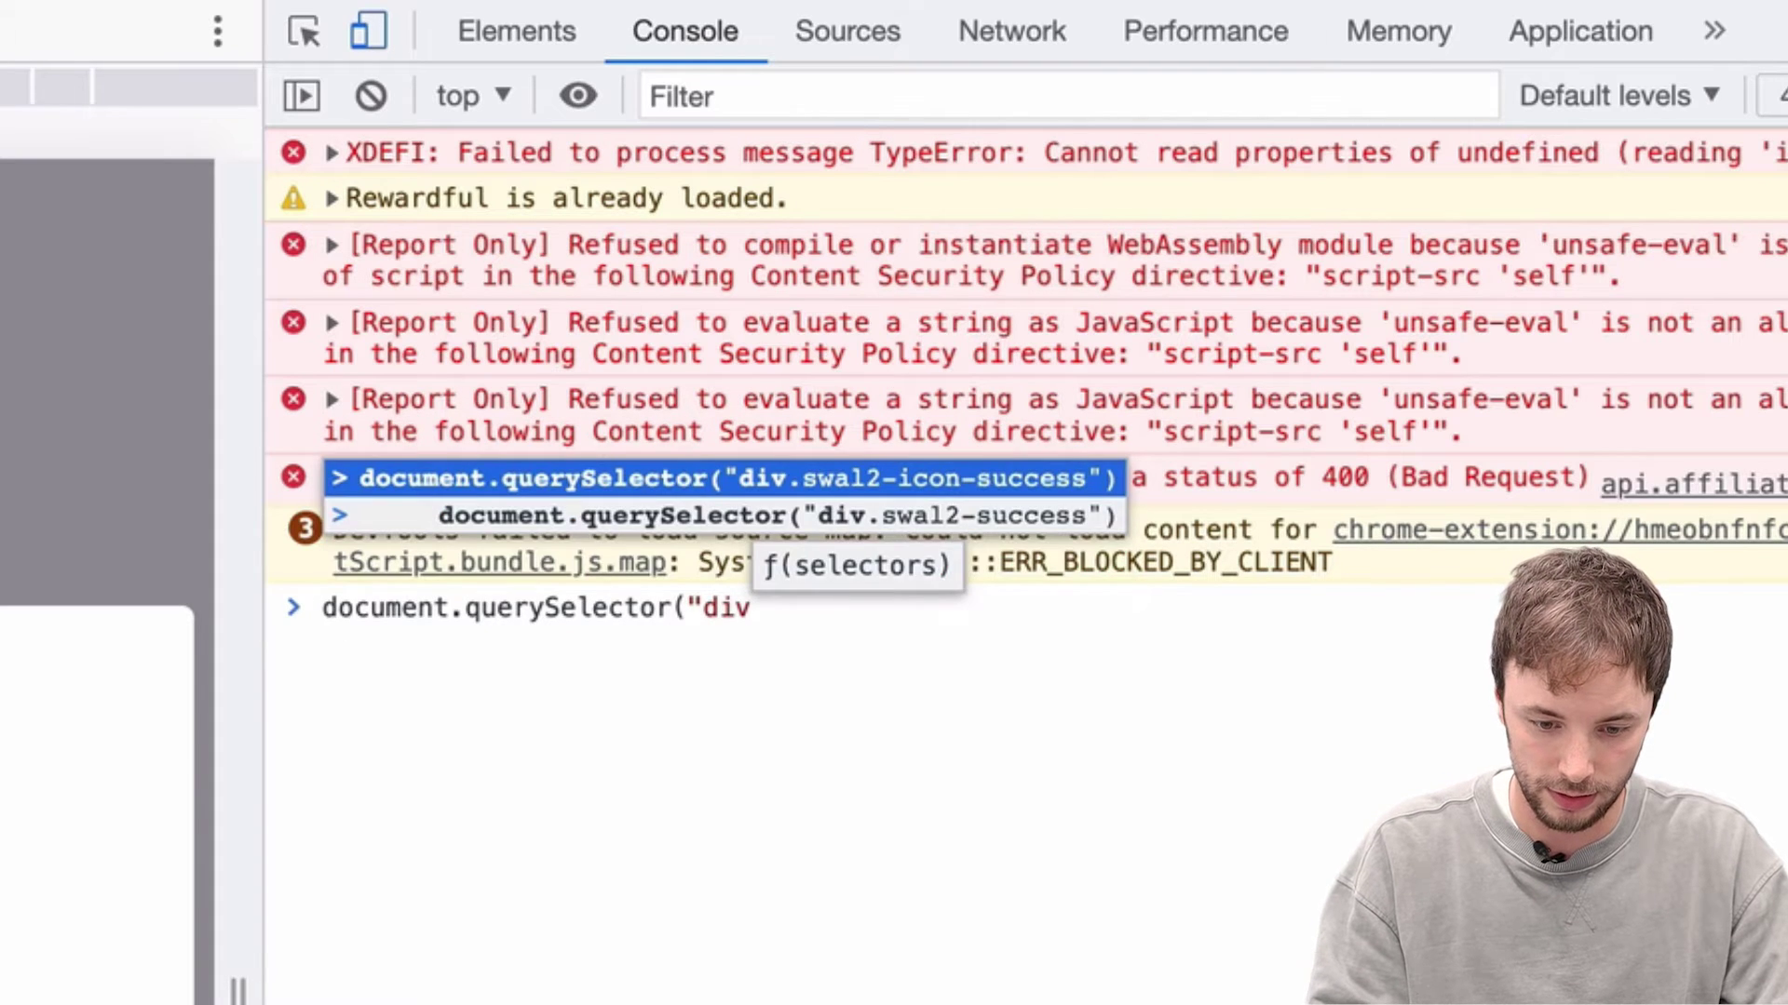
text(.)
key(Down)
key(Tab)
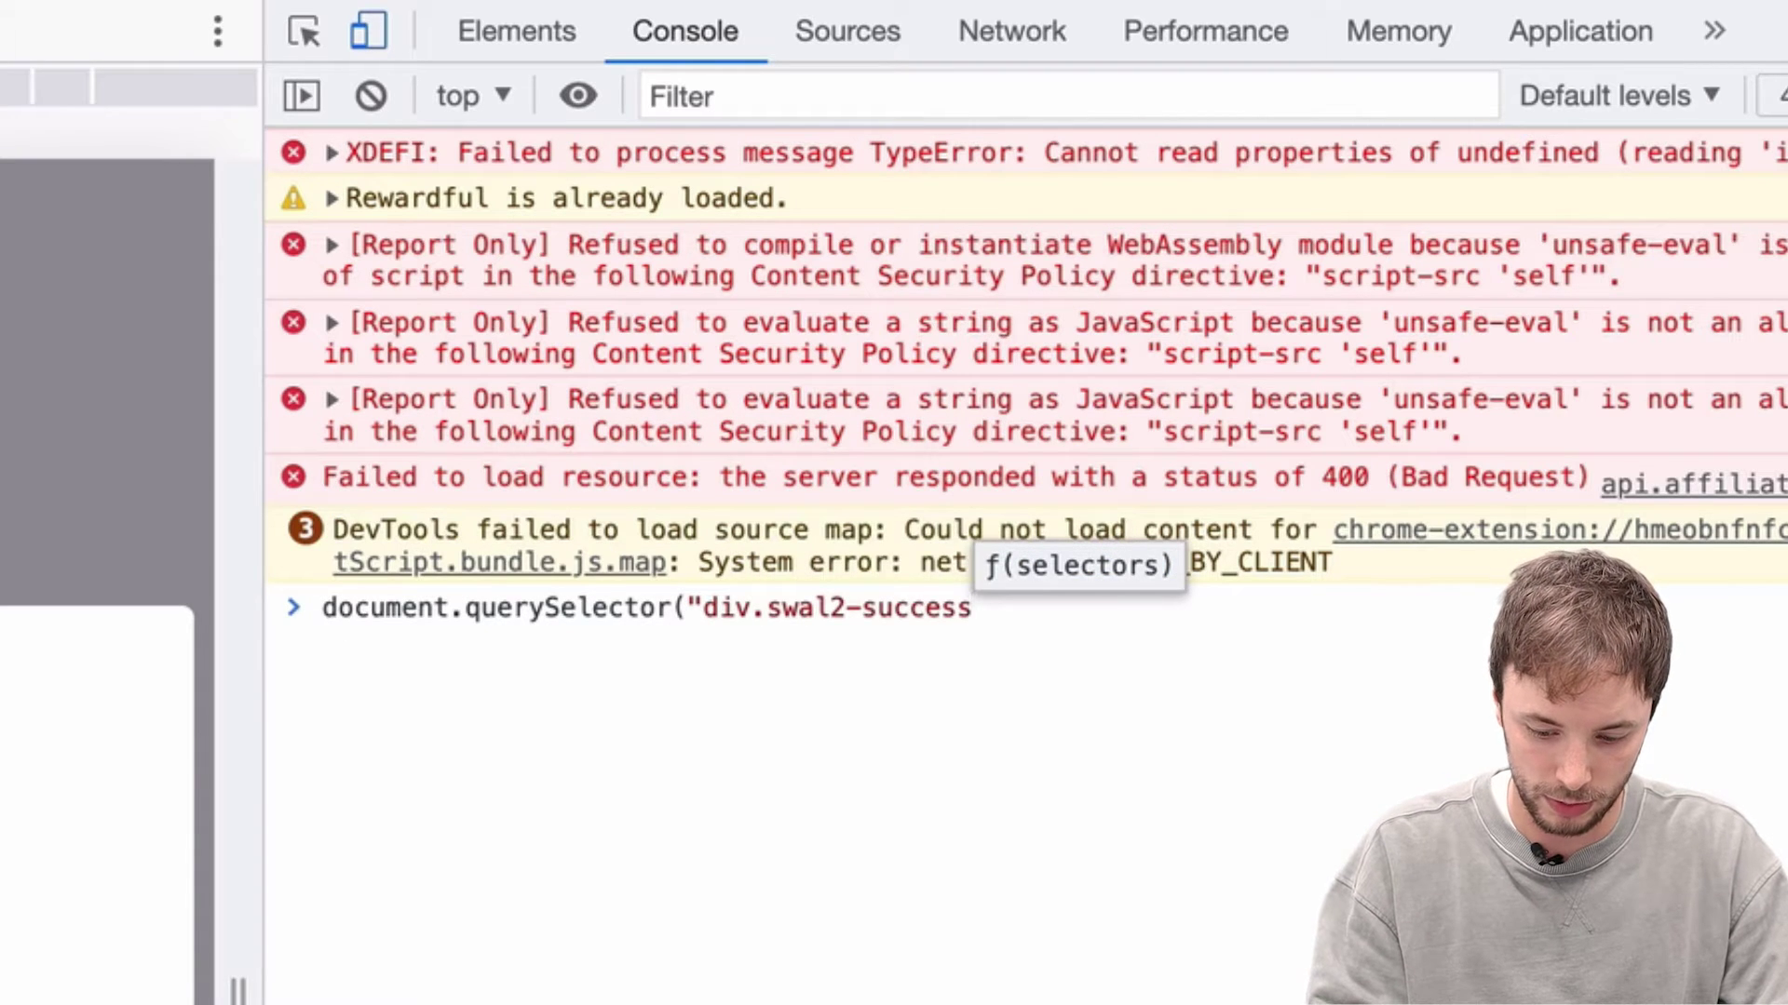
text("))
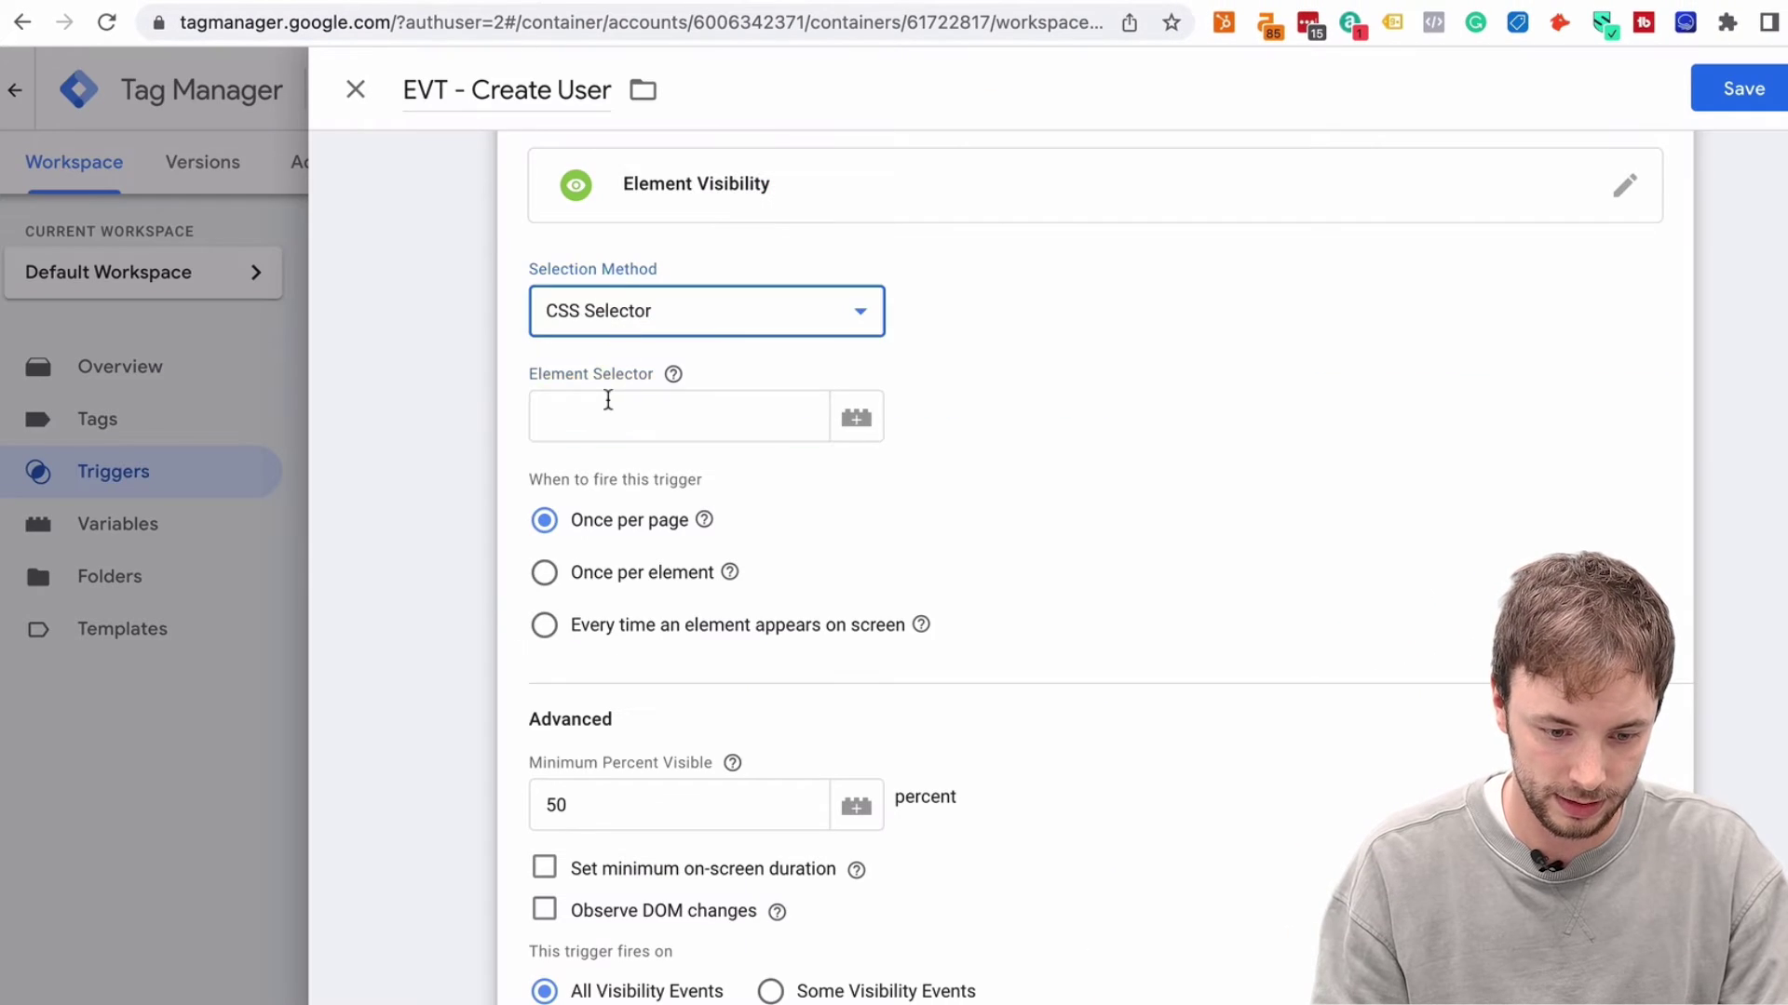
Set the trigger's CSS Selector element selector to div.swal2-success
click(608, 400)
key(Home)
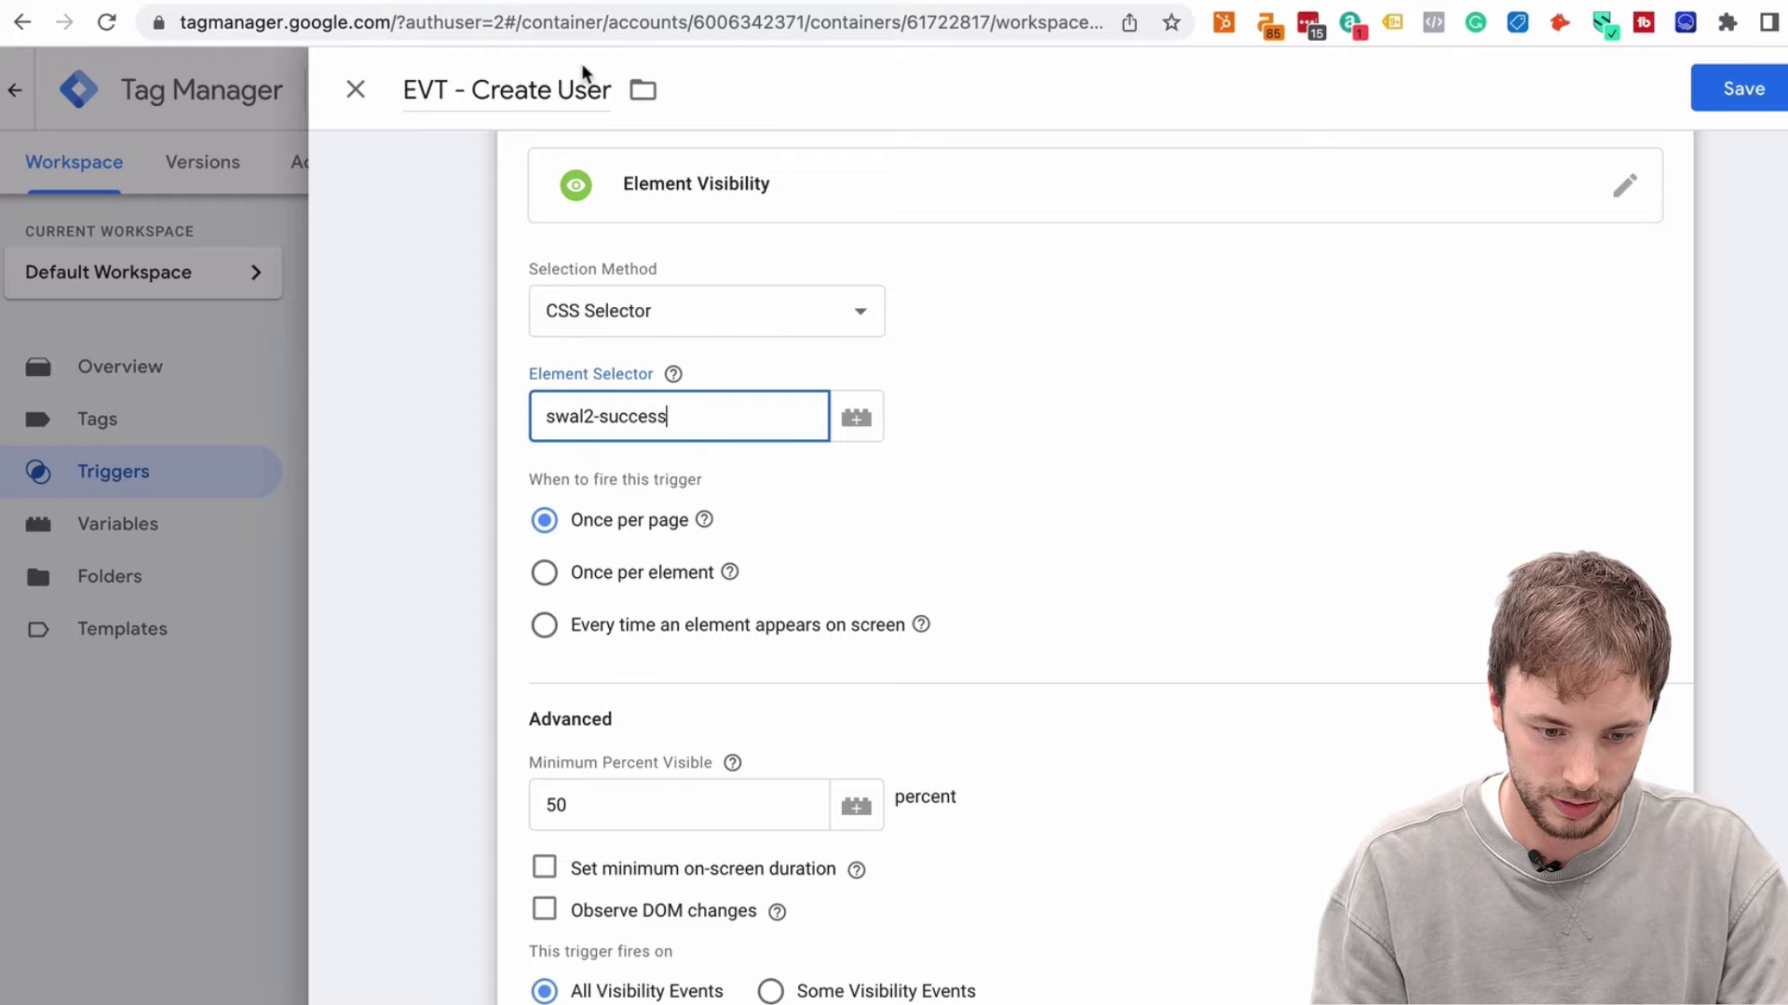
mouse_move(673, 374)
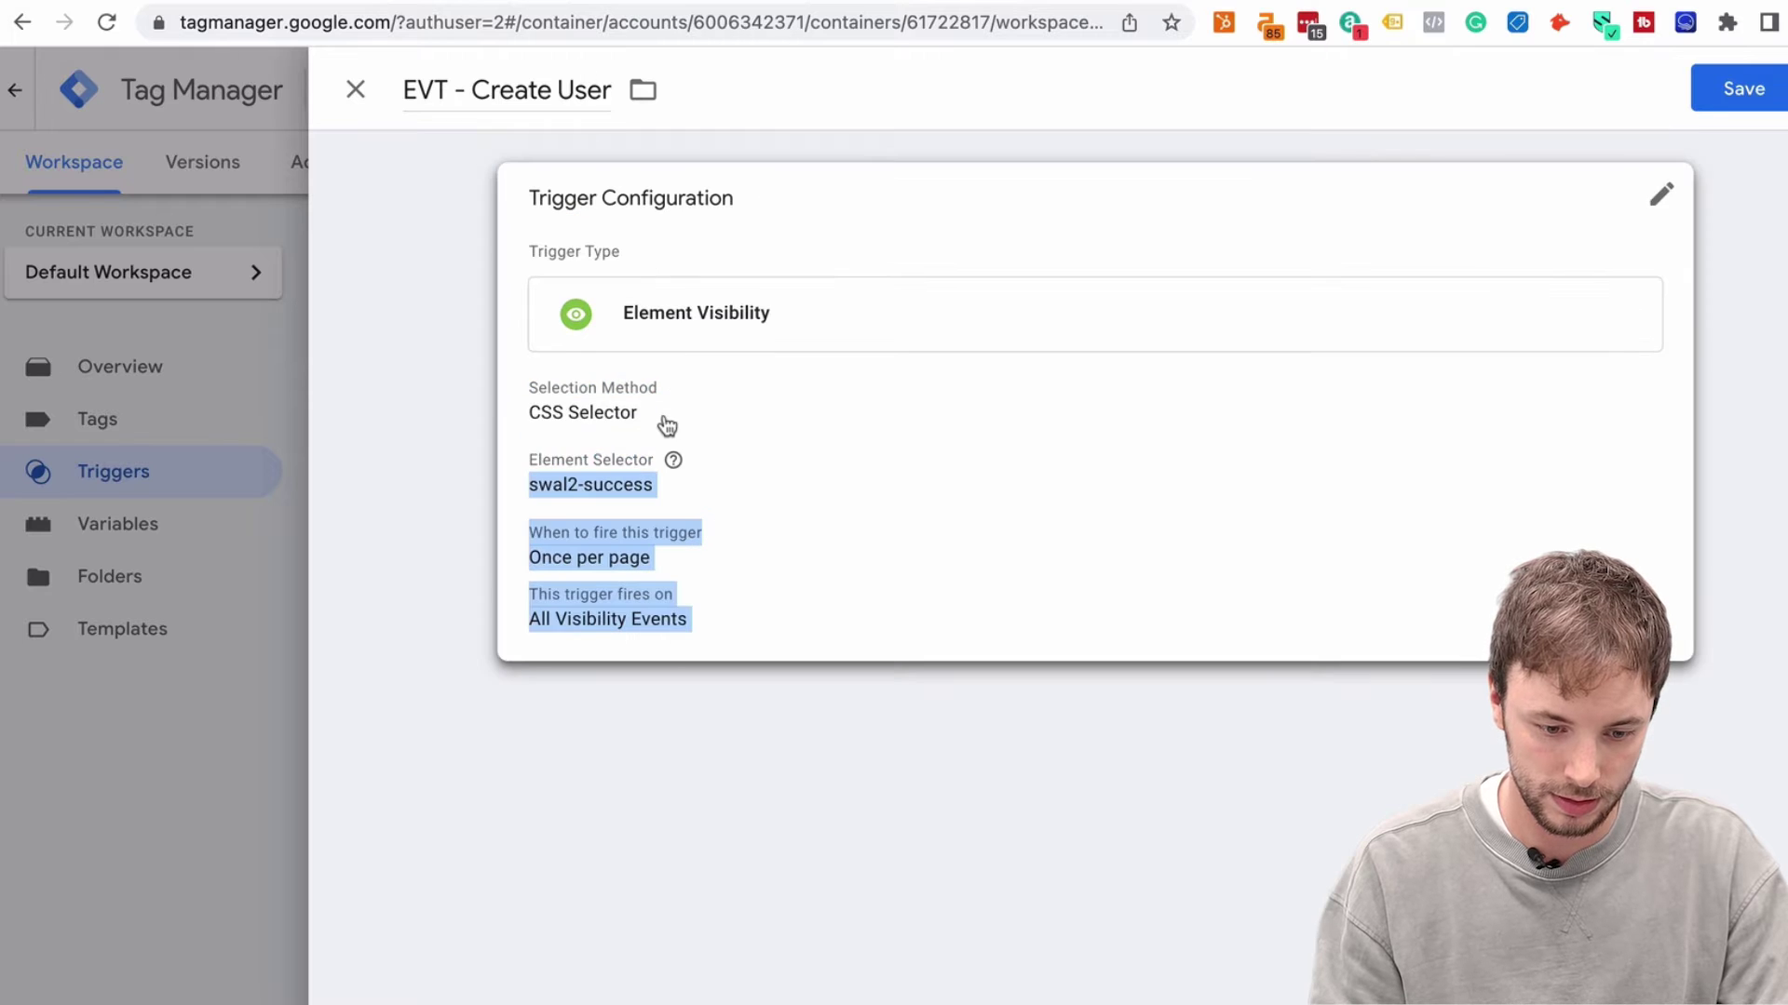
click(658, 412)
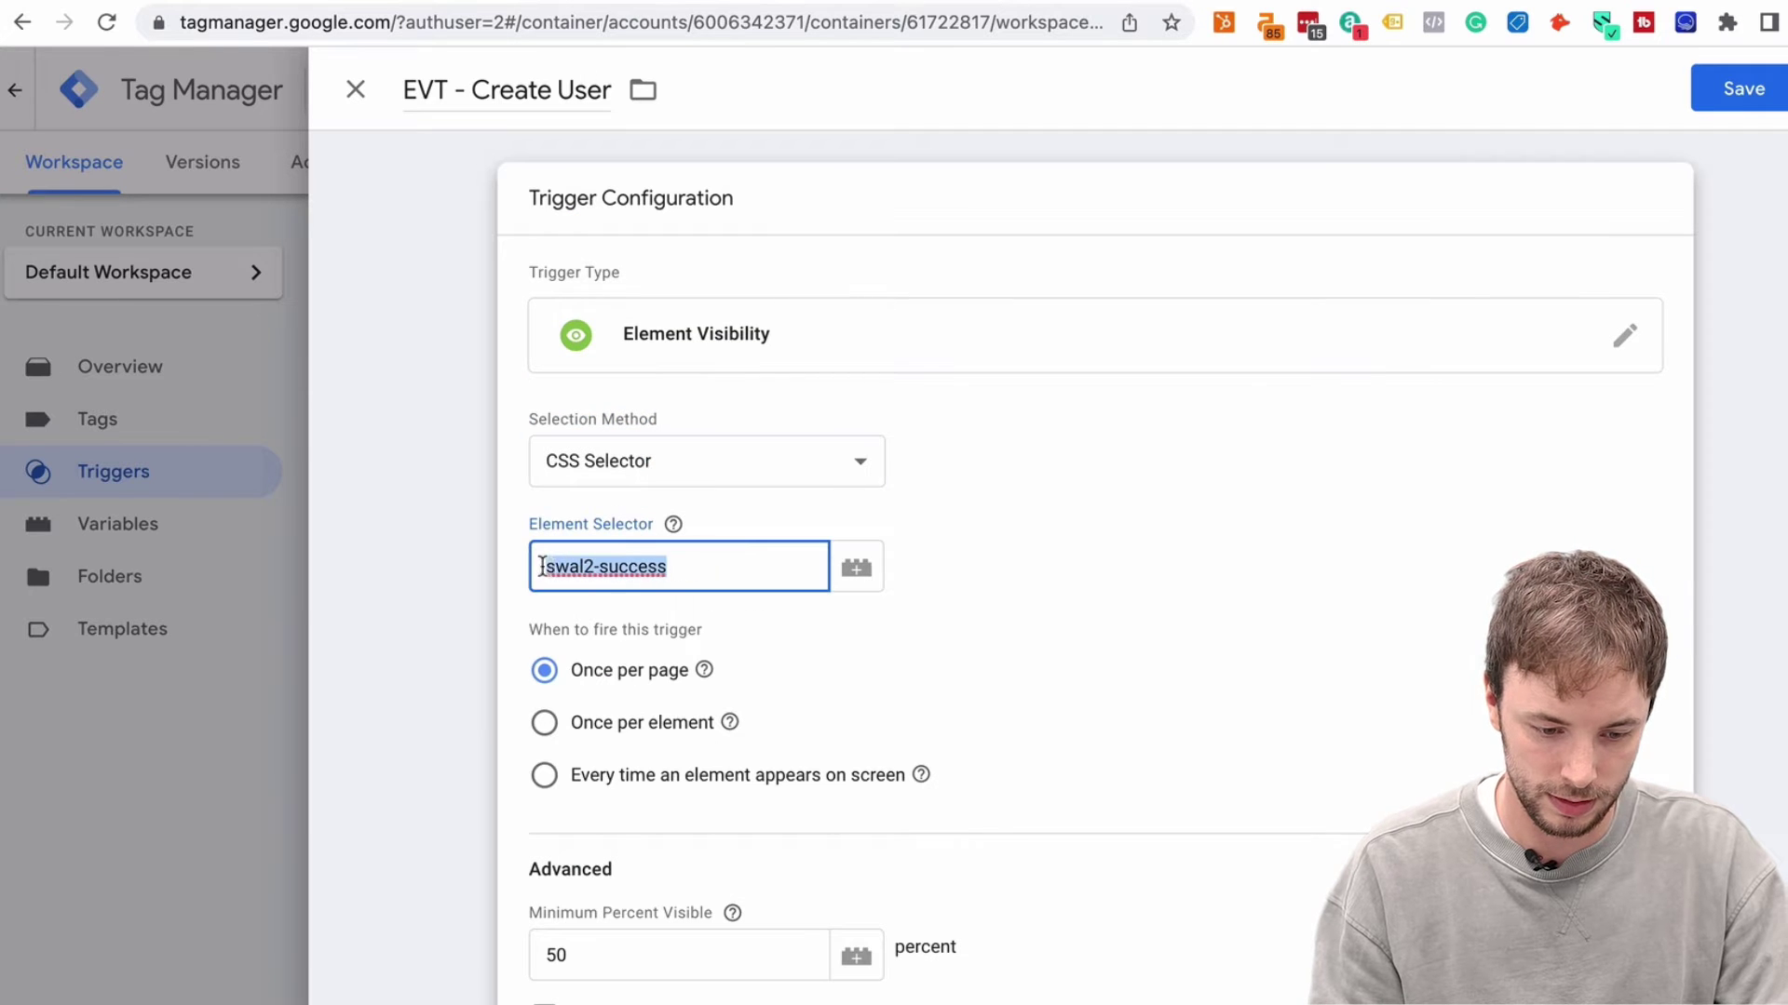
click(933, 487)
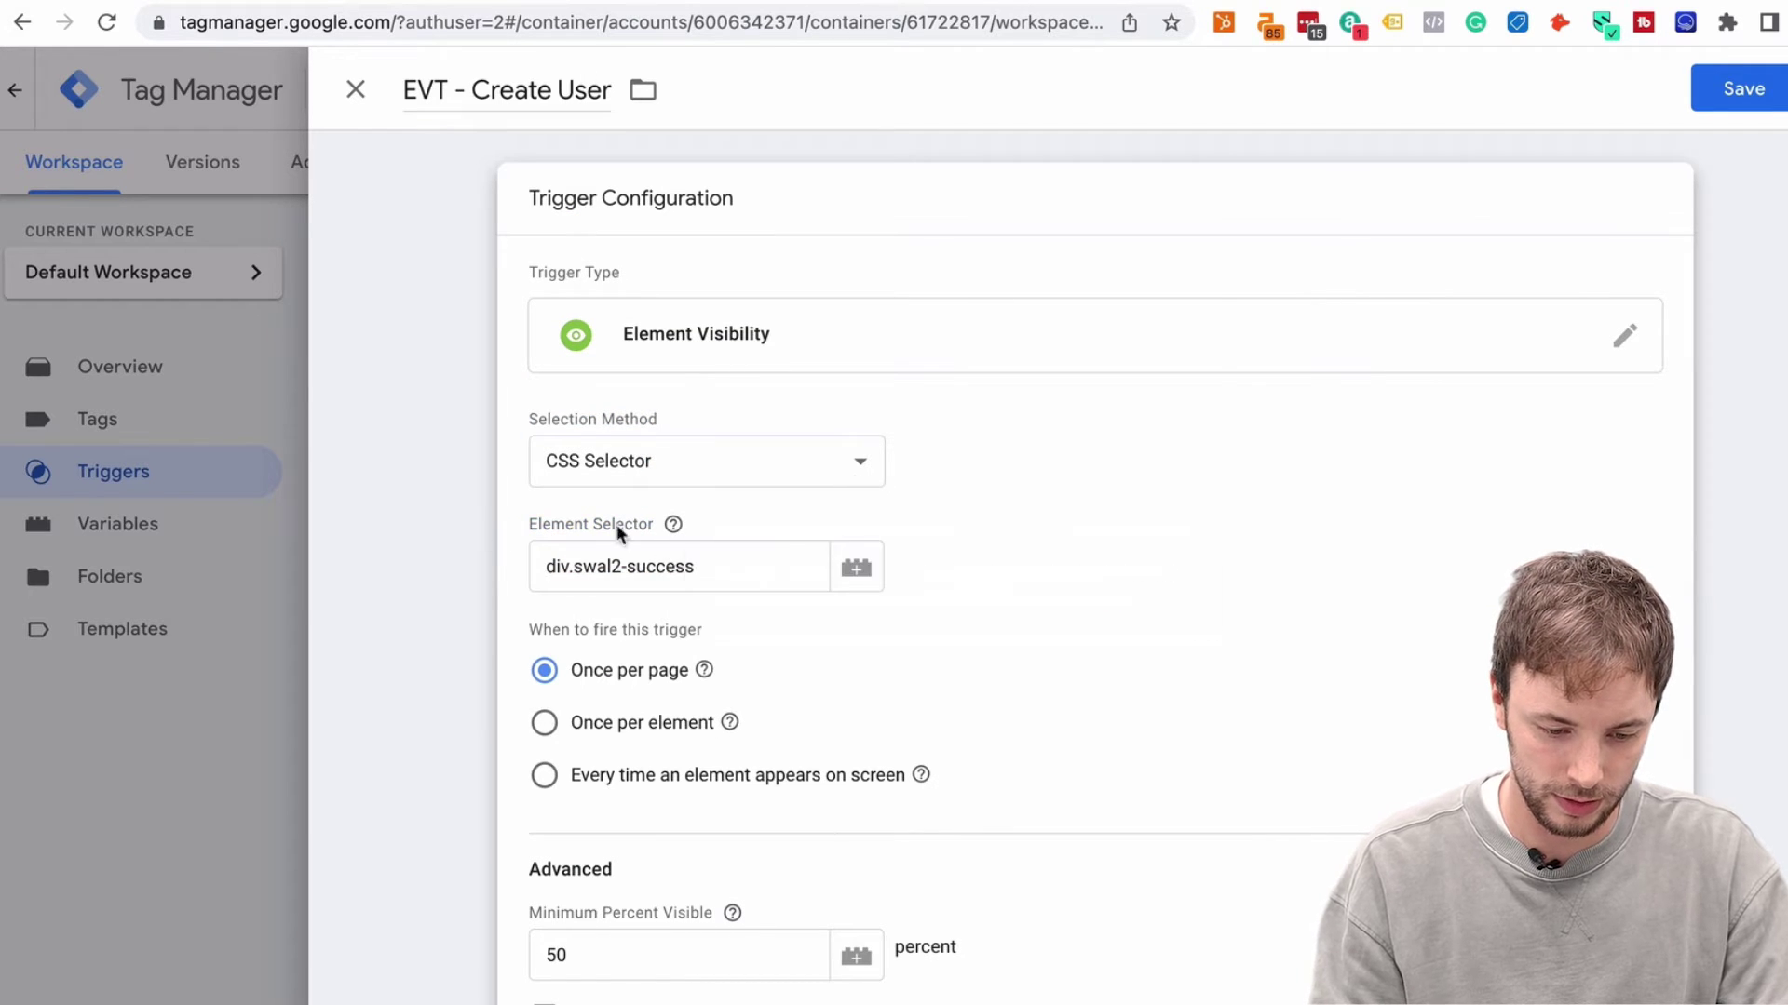
Set the minimum visible percentage to 50, then return to the signup page's console
scroll(834, 610, down, 2)
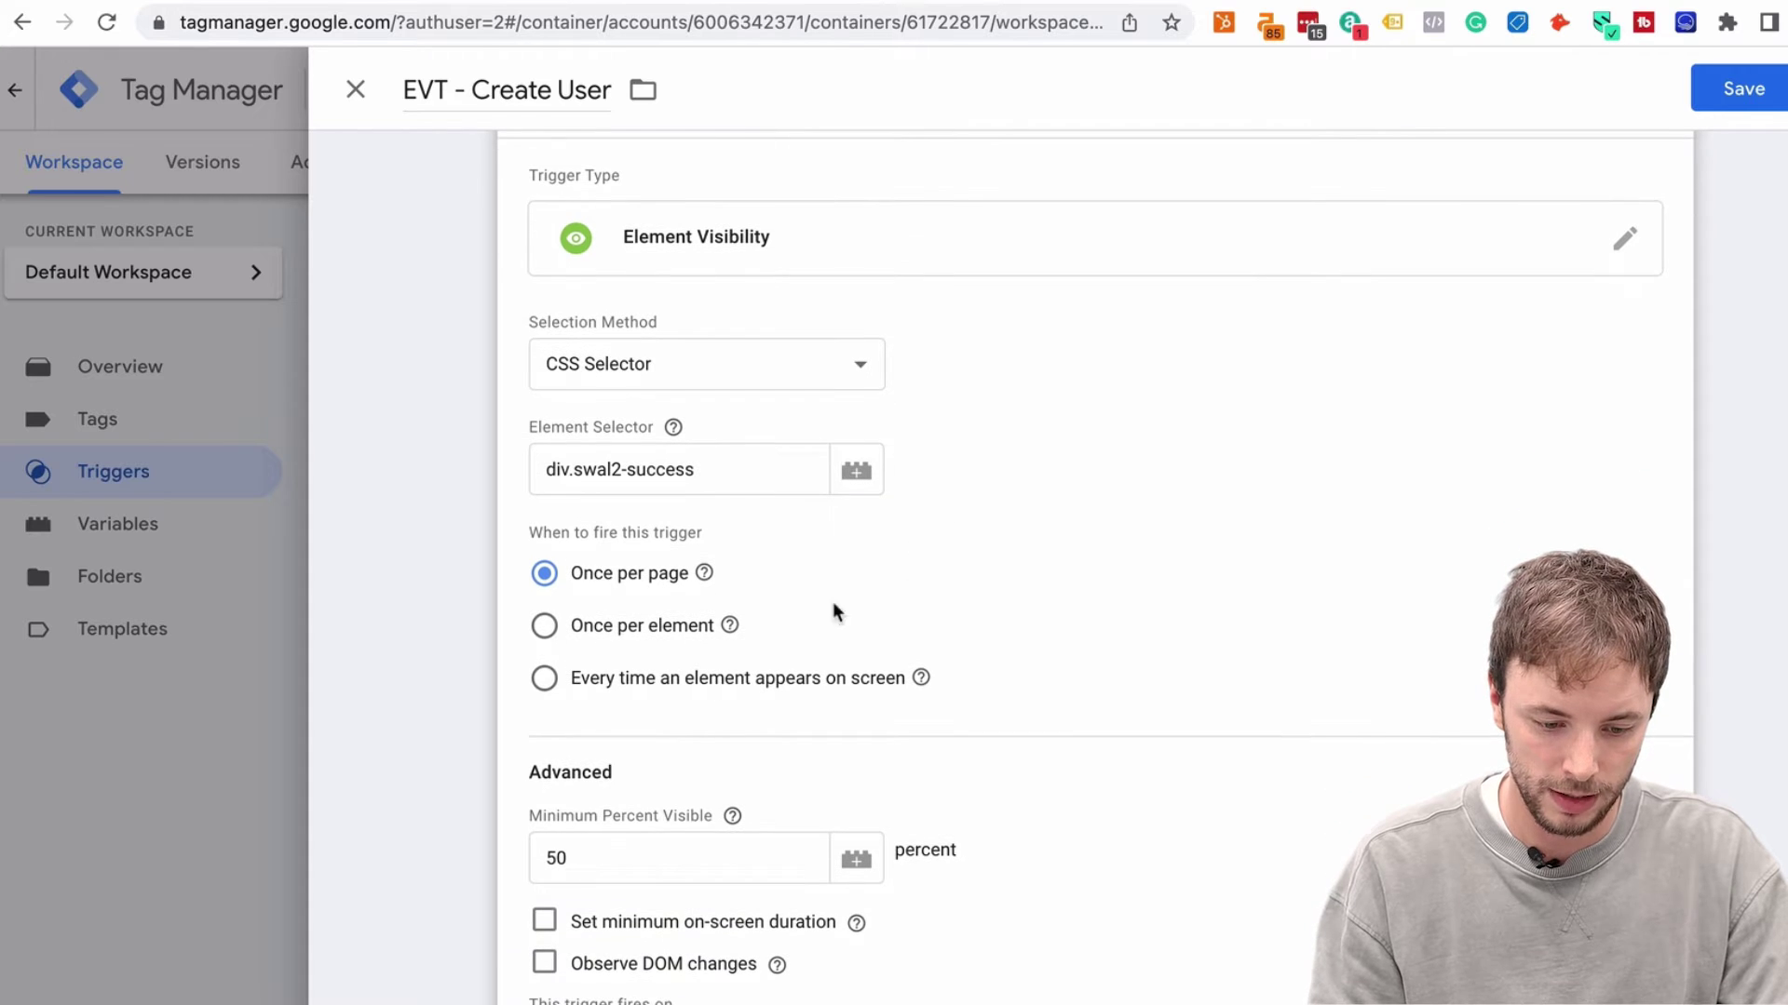
scroll(606, 582, down, 1)
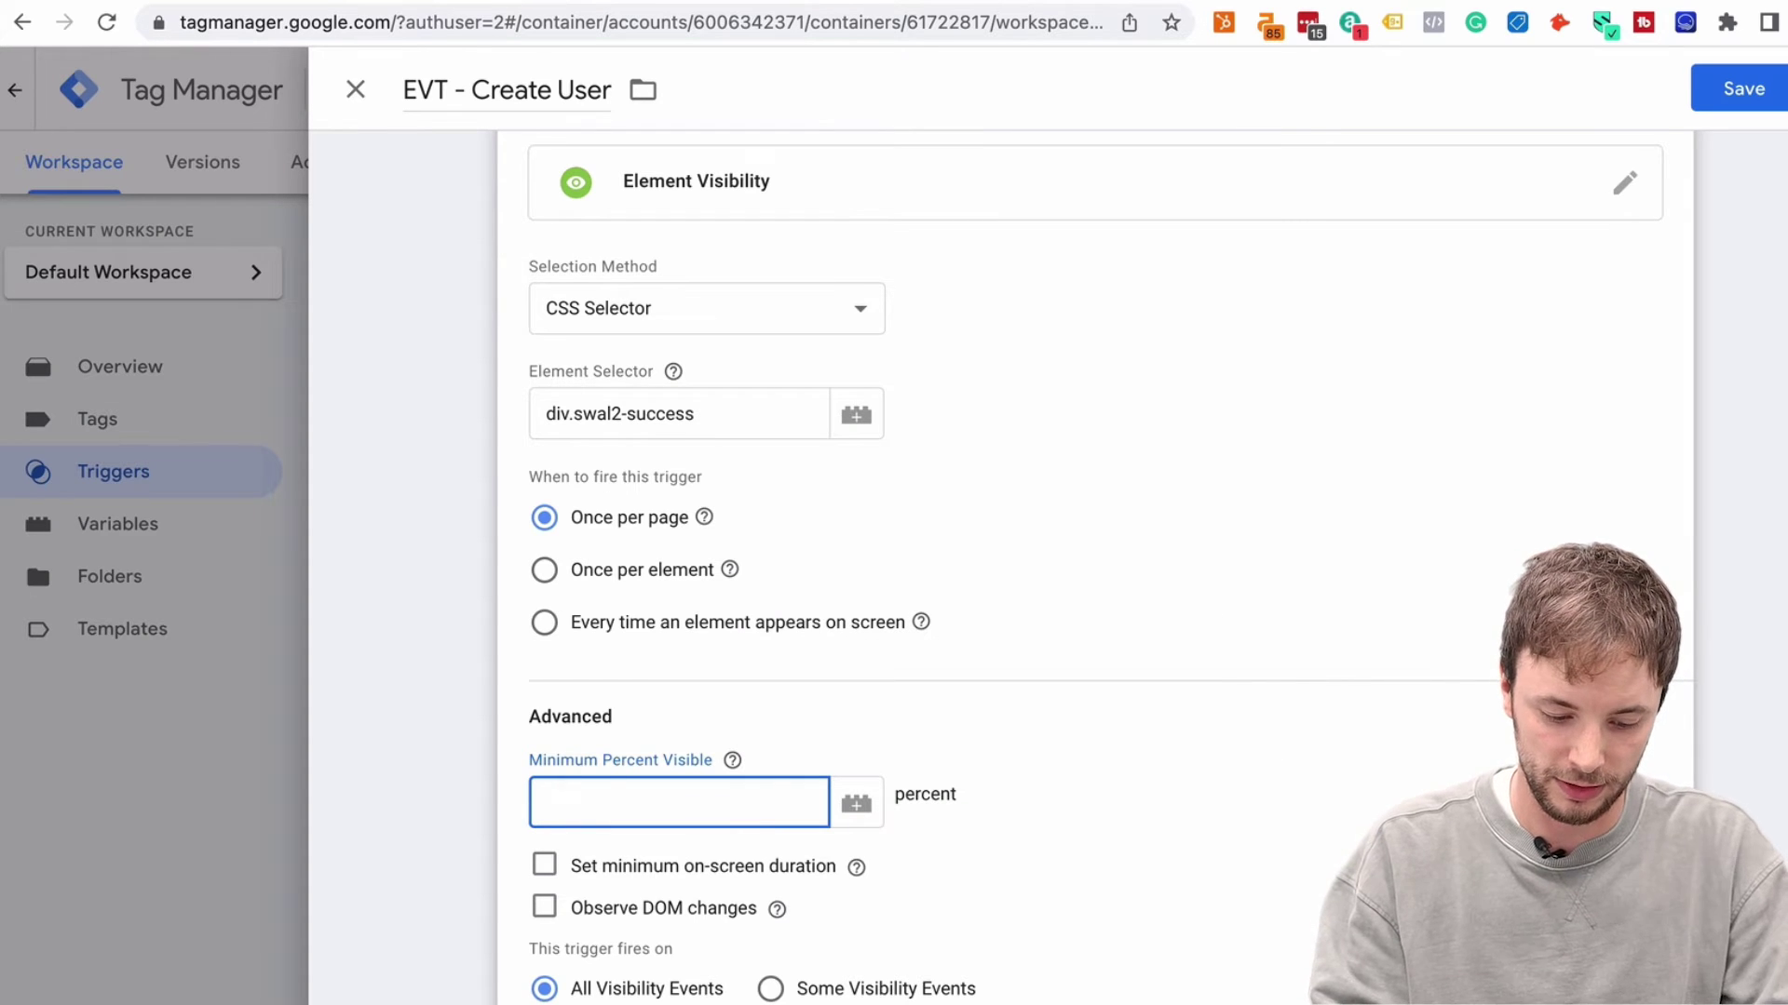
text(50)
click(450, 740)
click(519, 686)
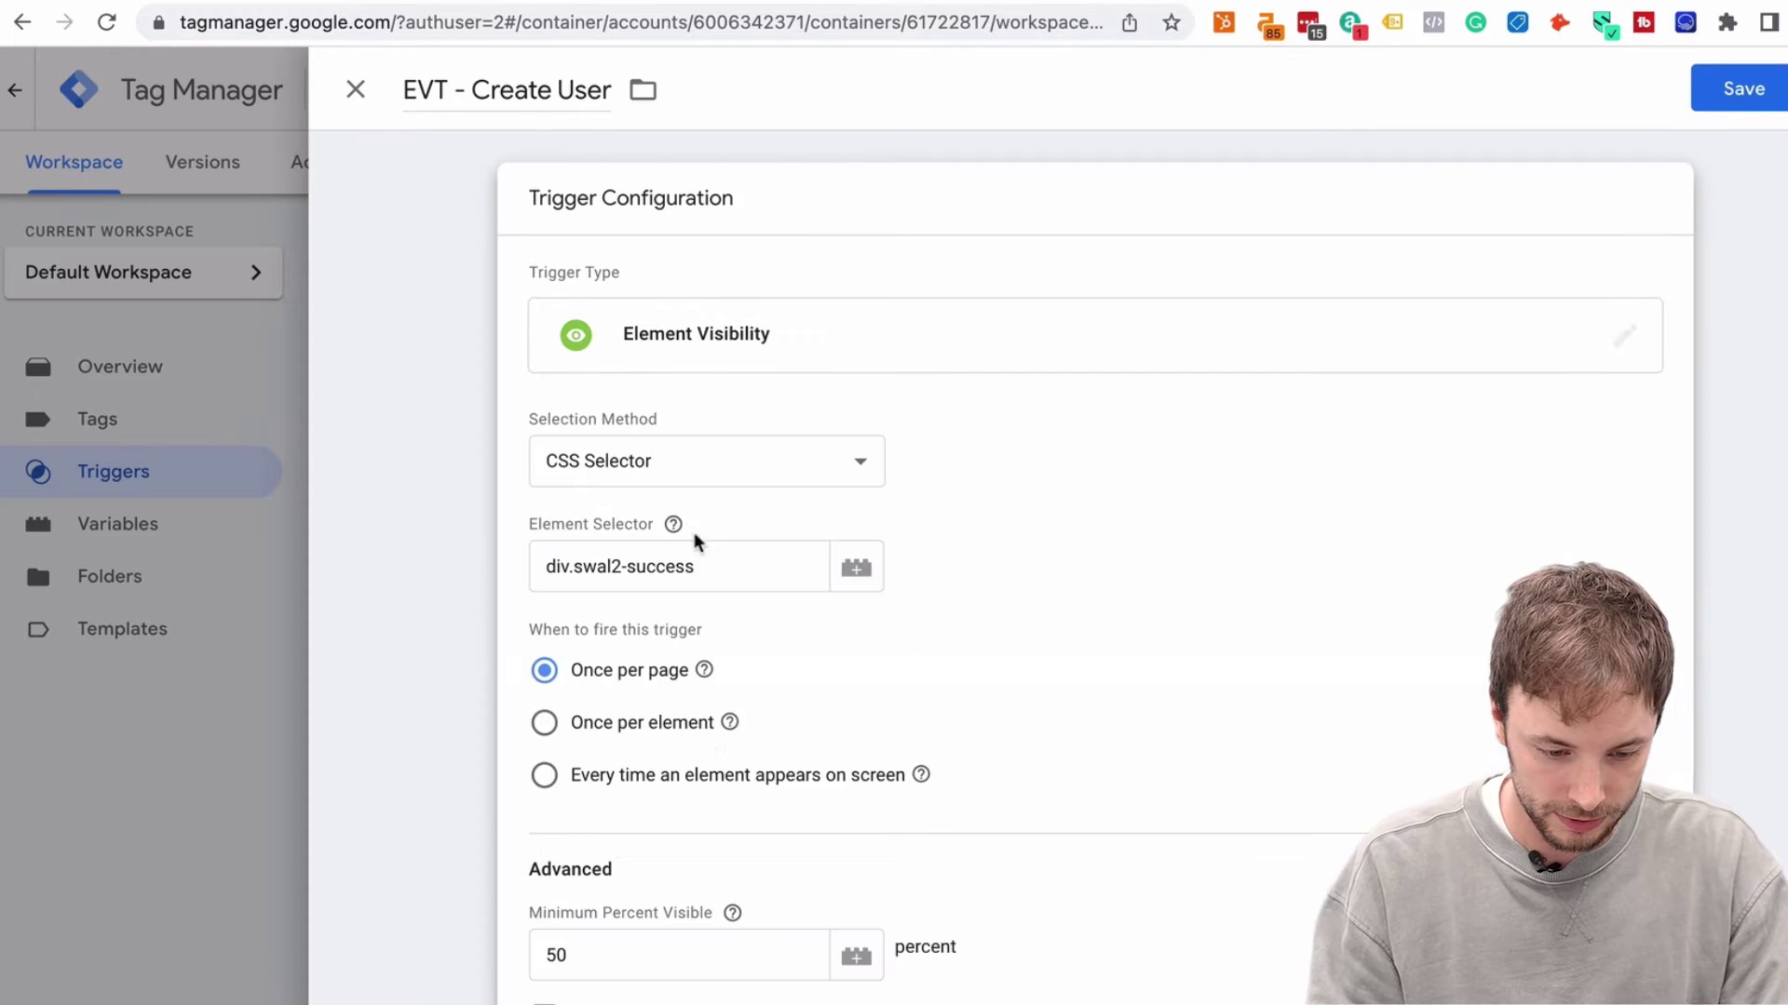
scroll(638, 726, down, 2)
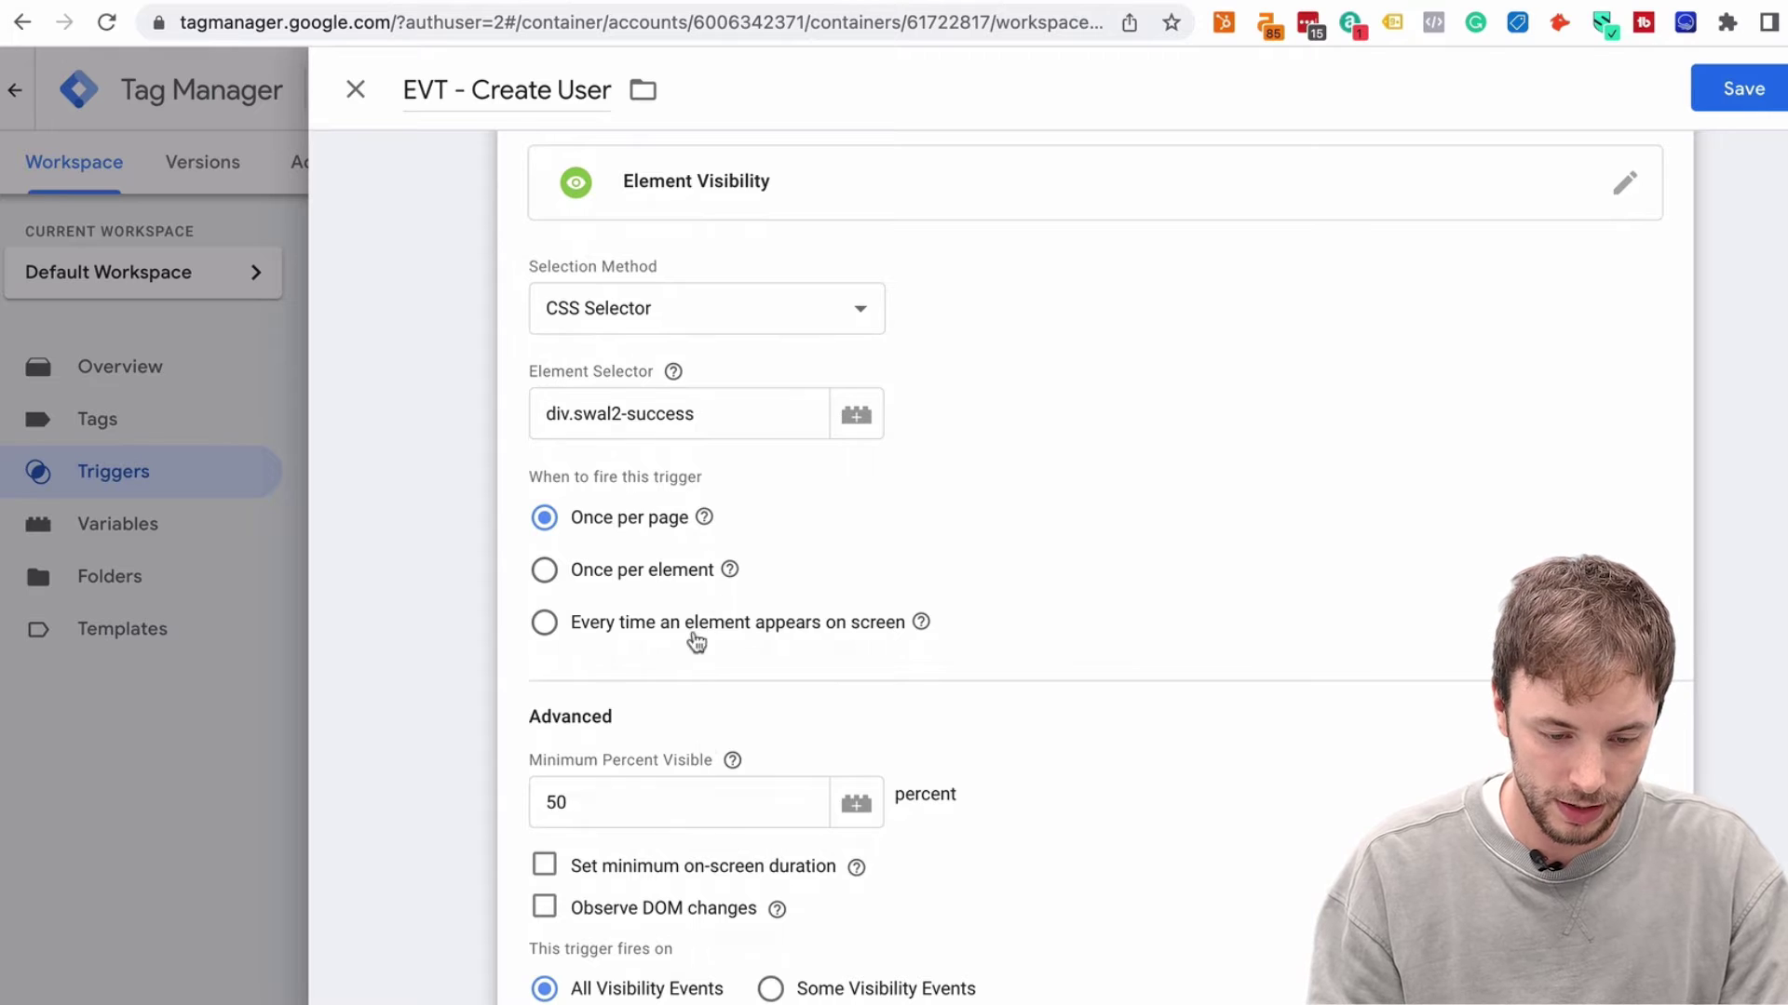
scroll(684, 671, up, 2)
scroll(683, 693, down, 2)
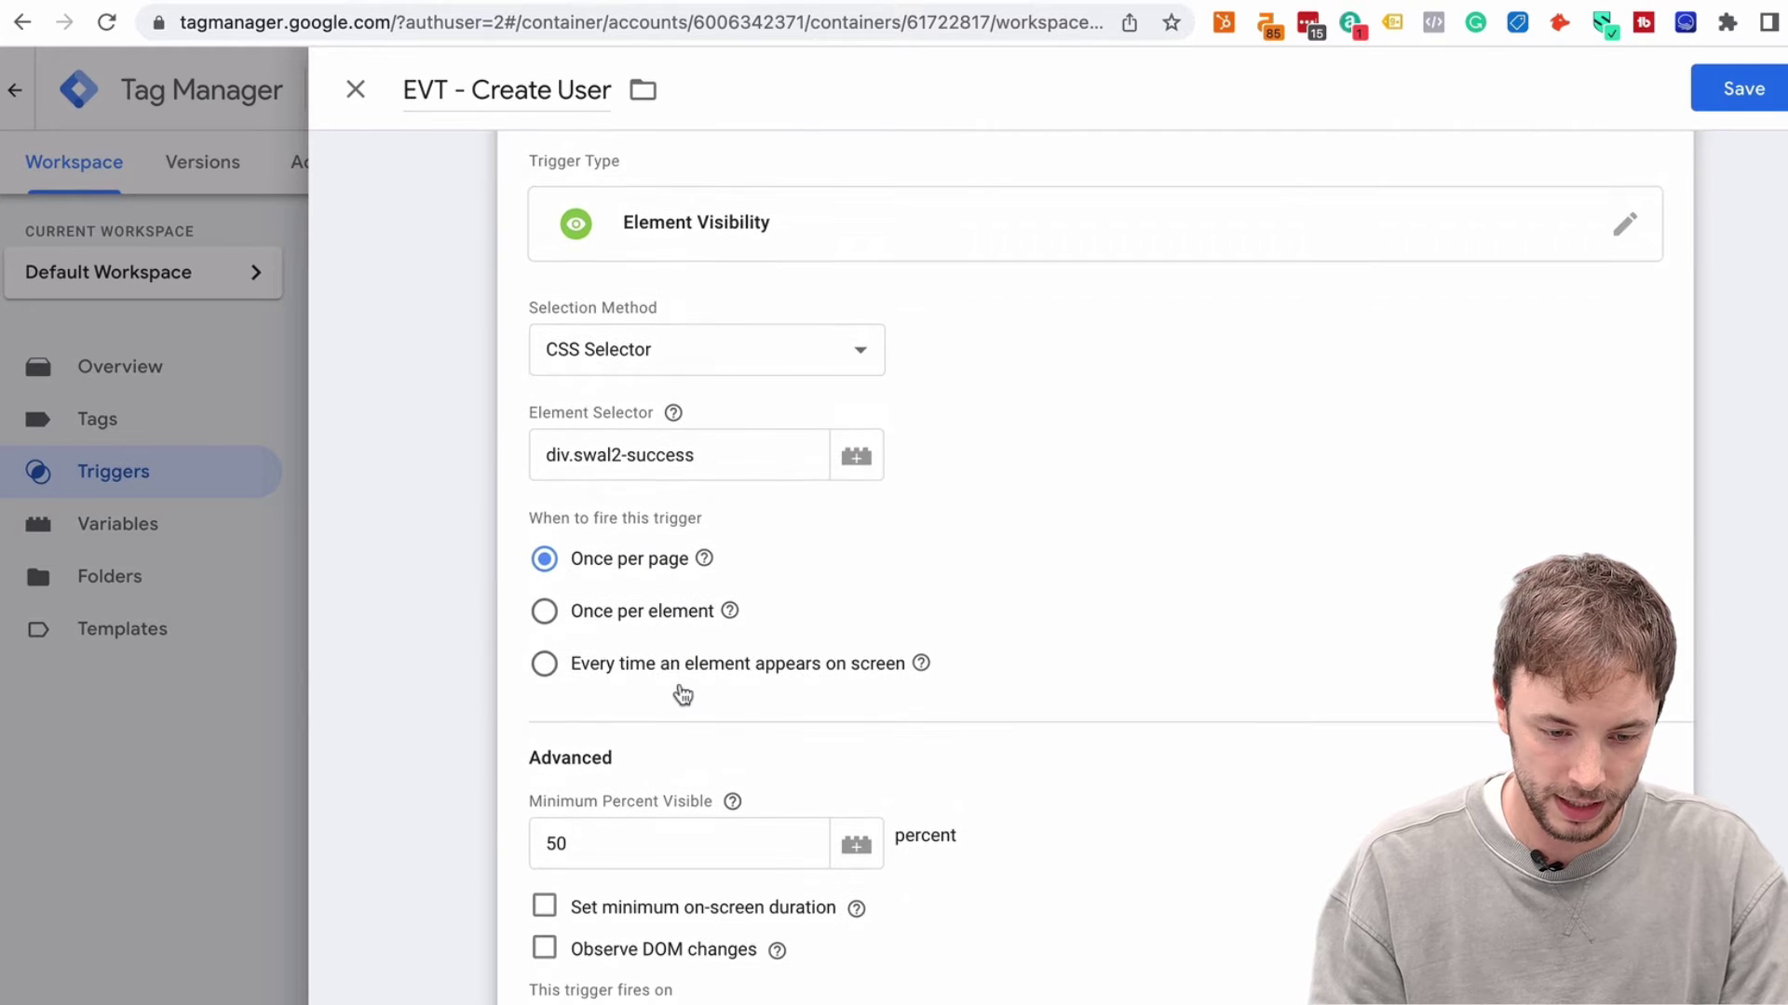
scroll(637, 445, down, 1)
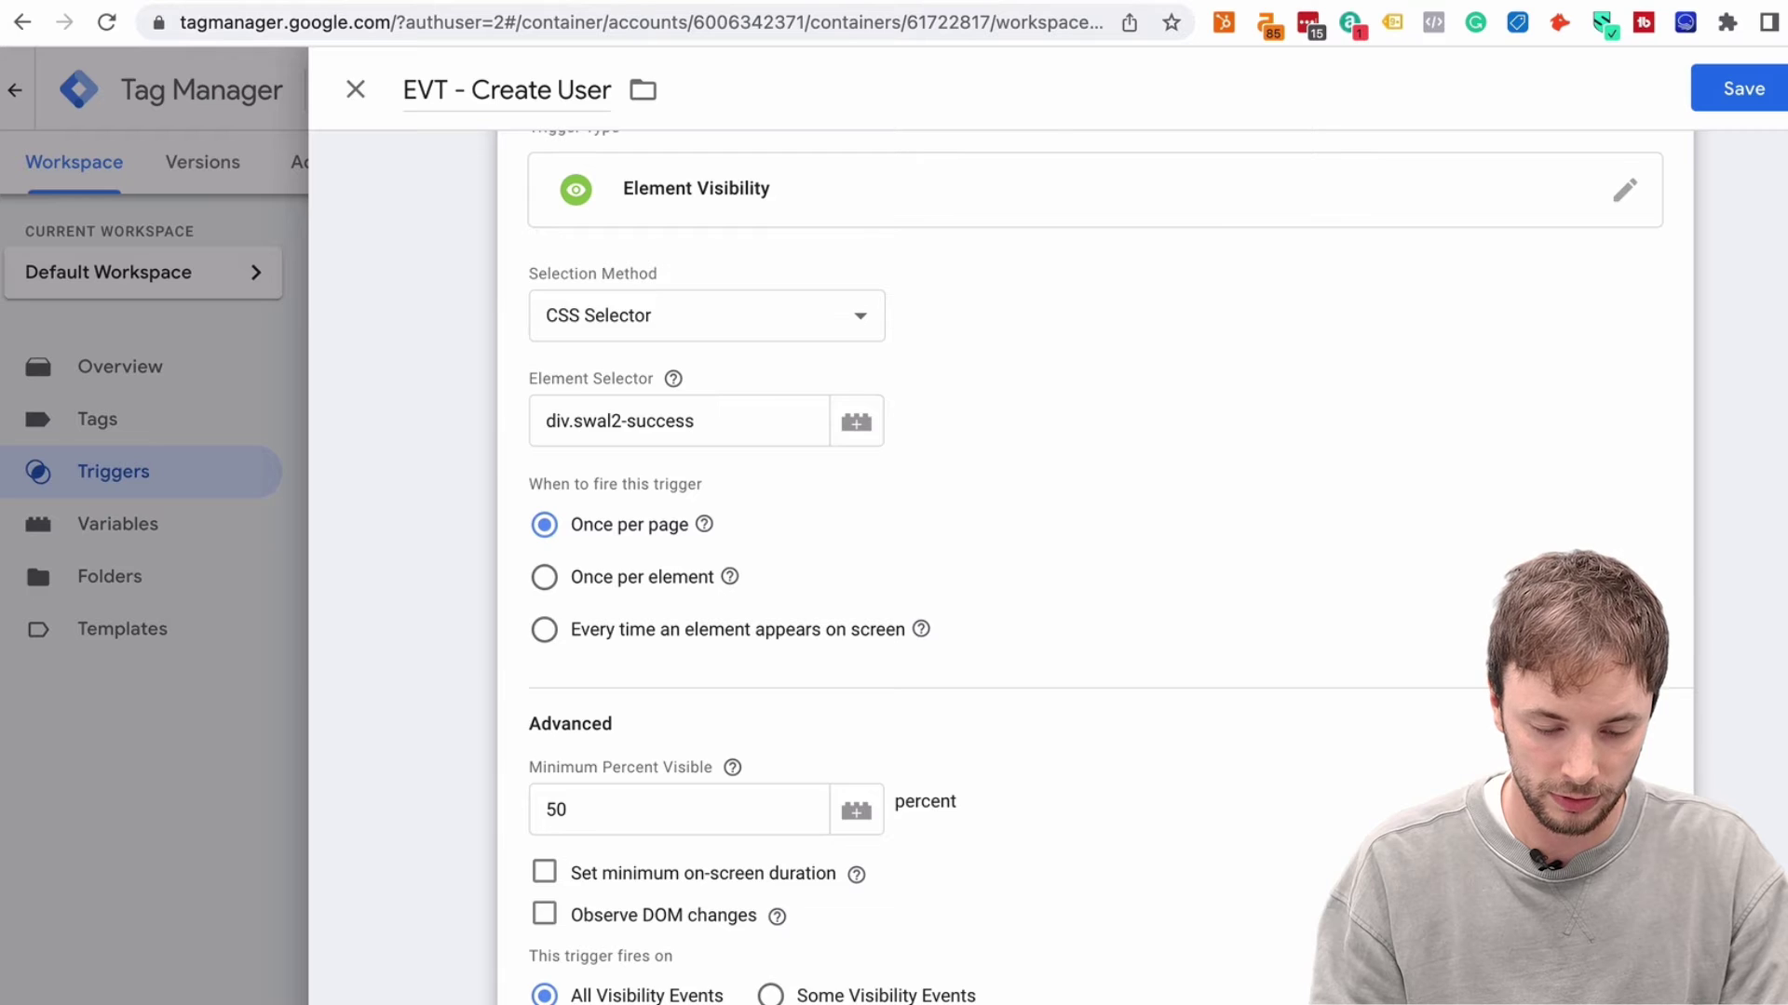
key(ctrl+Tab)
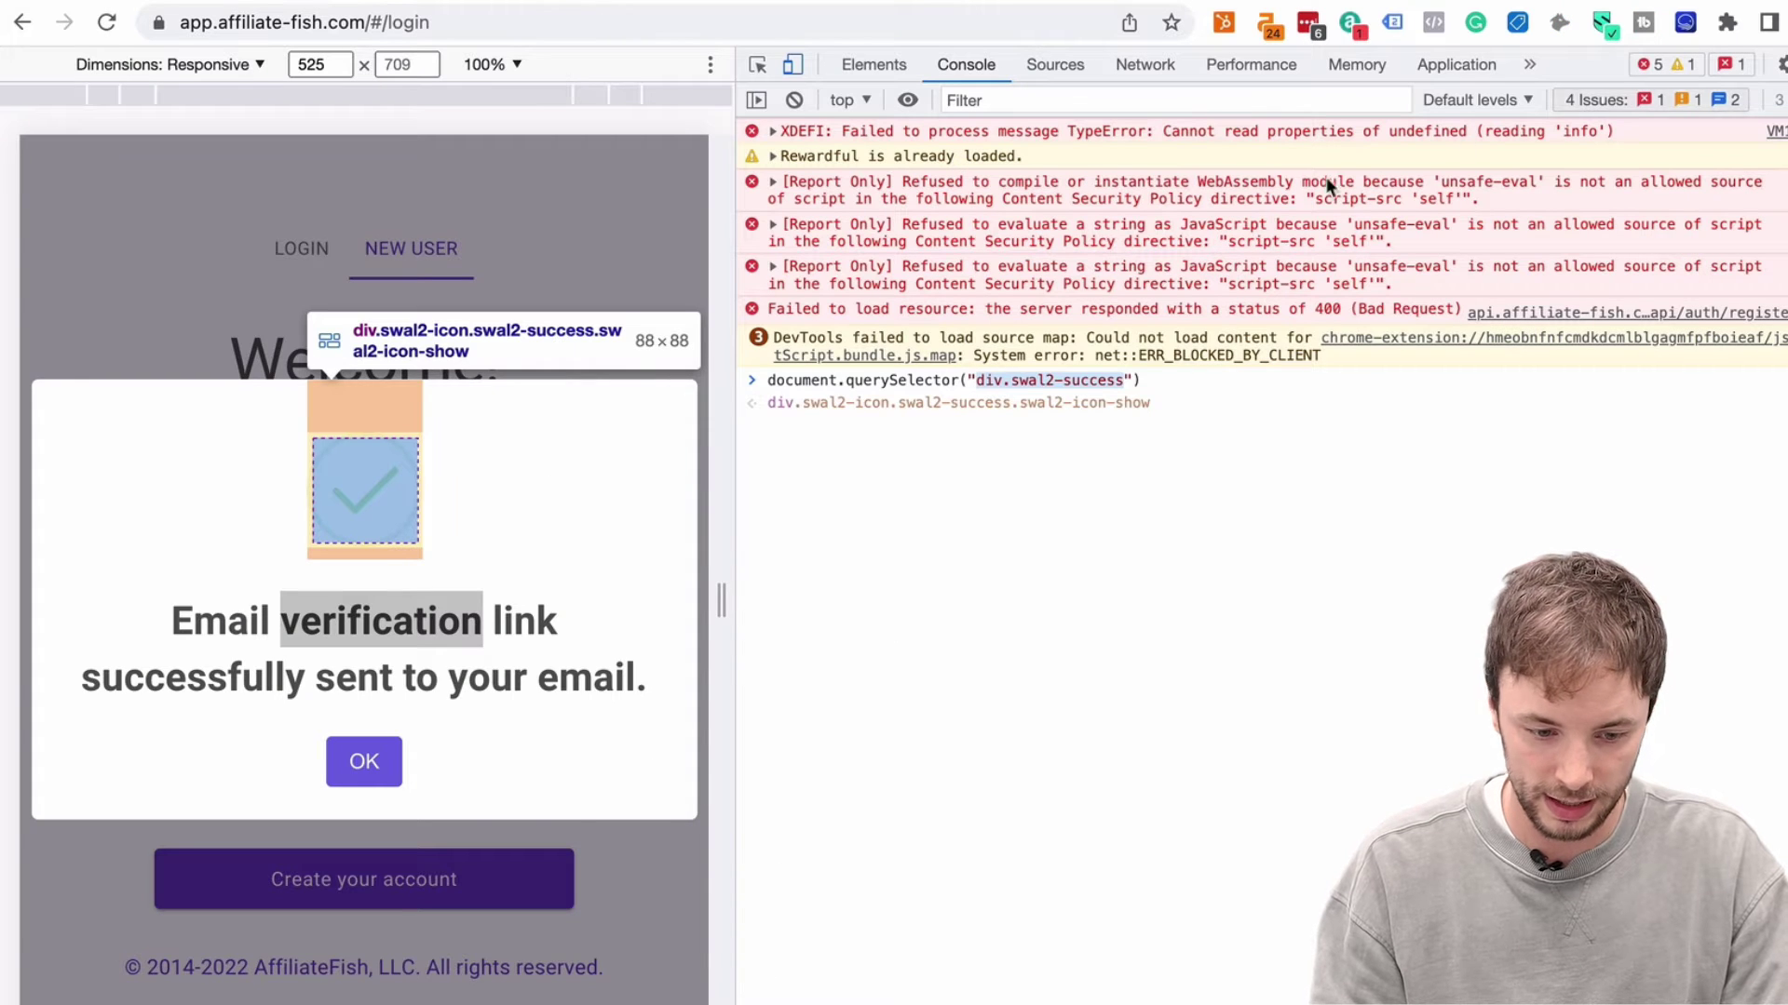
Close DevTools, dismiss the success popup, and resubmit to inspect the 'Email already exists!' error
key(super+alt+i)
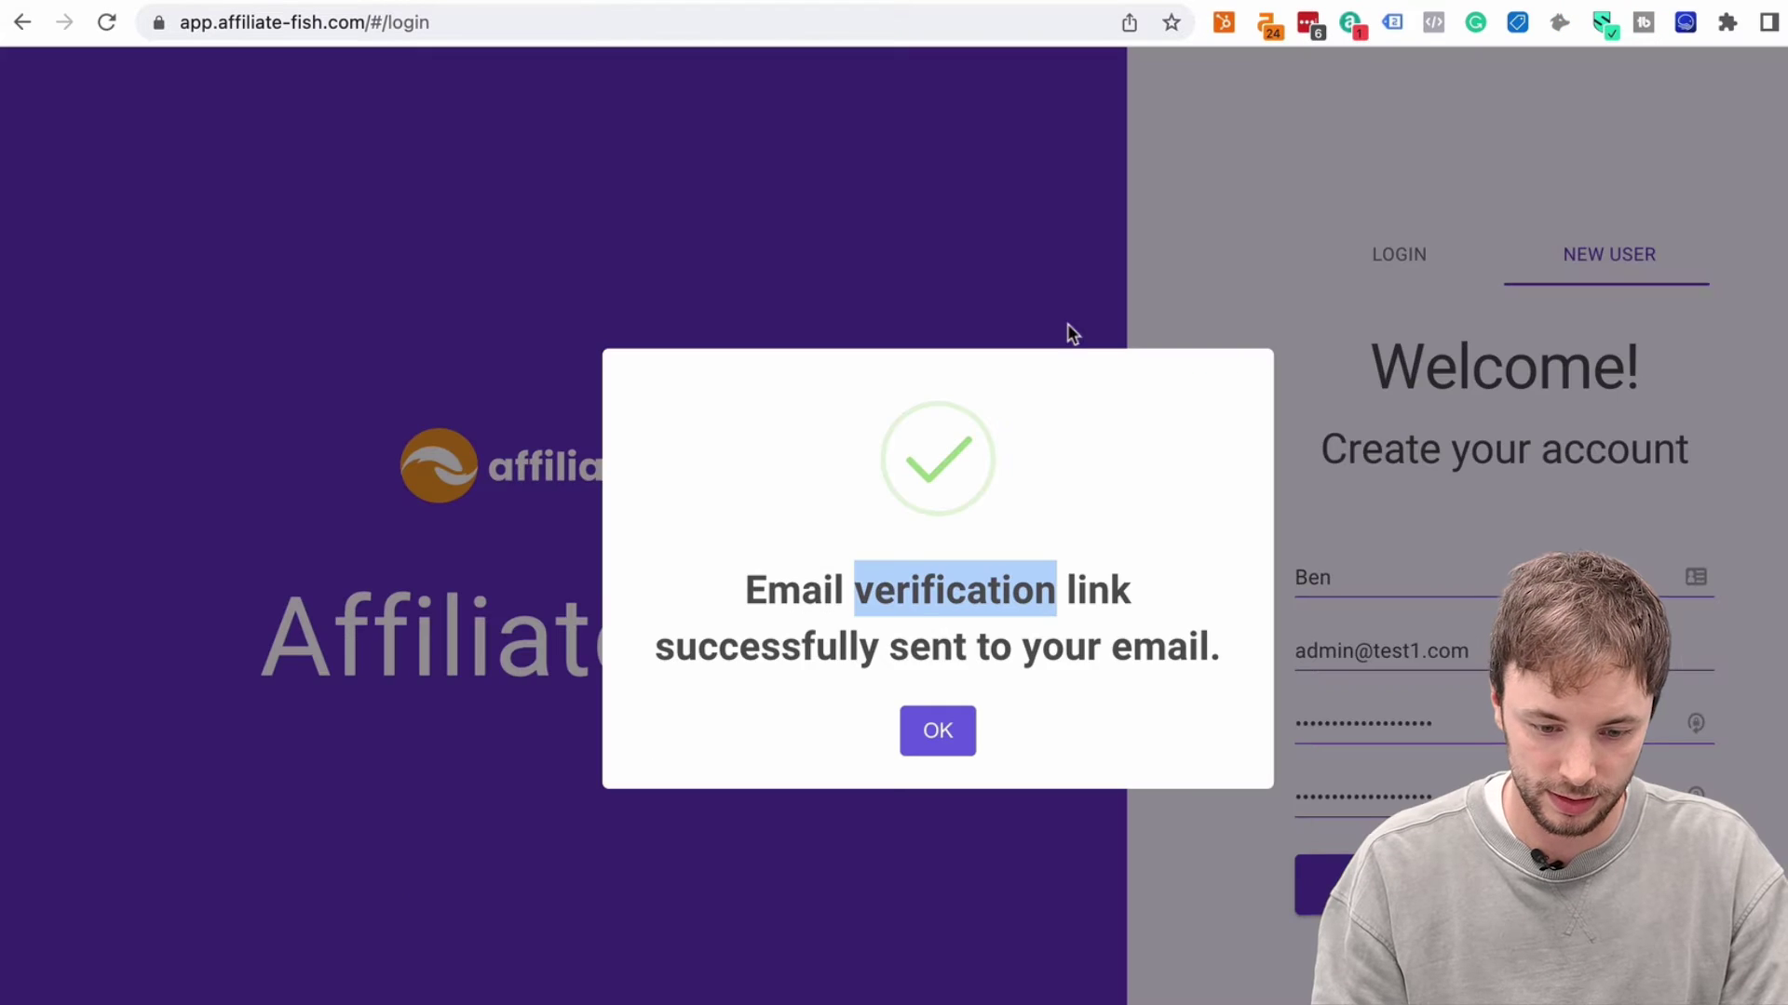
click(940, 731)
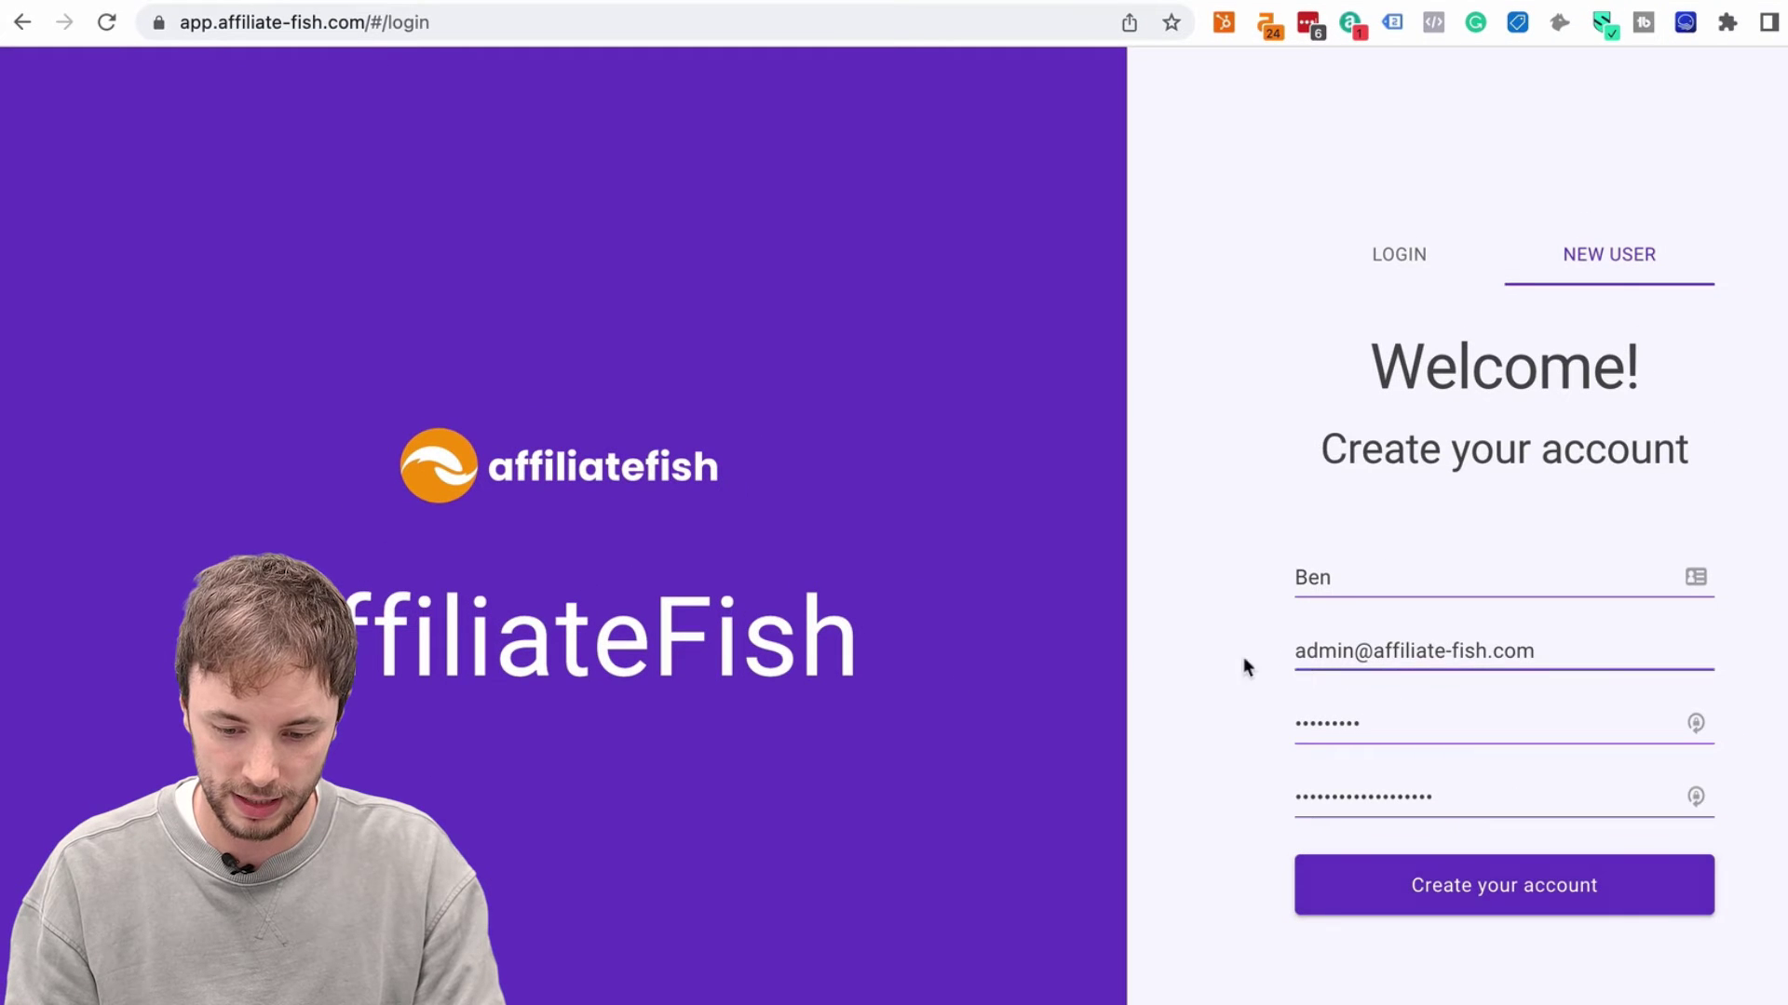
click(1527, 883)
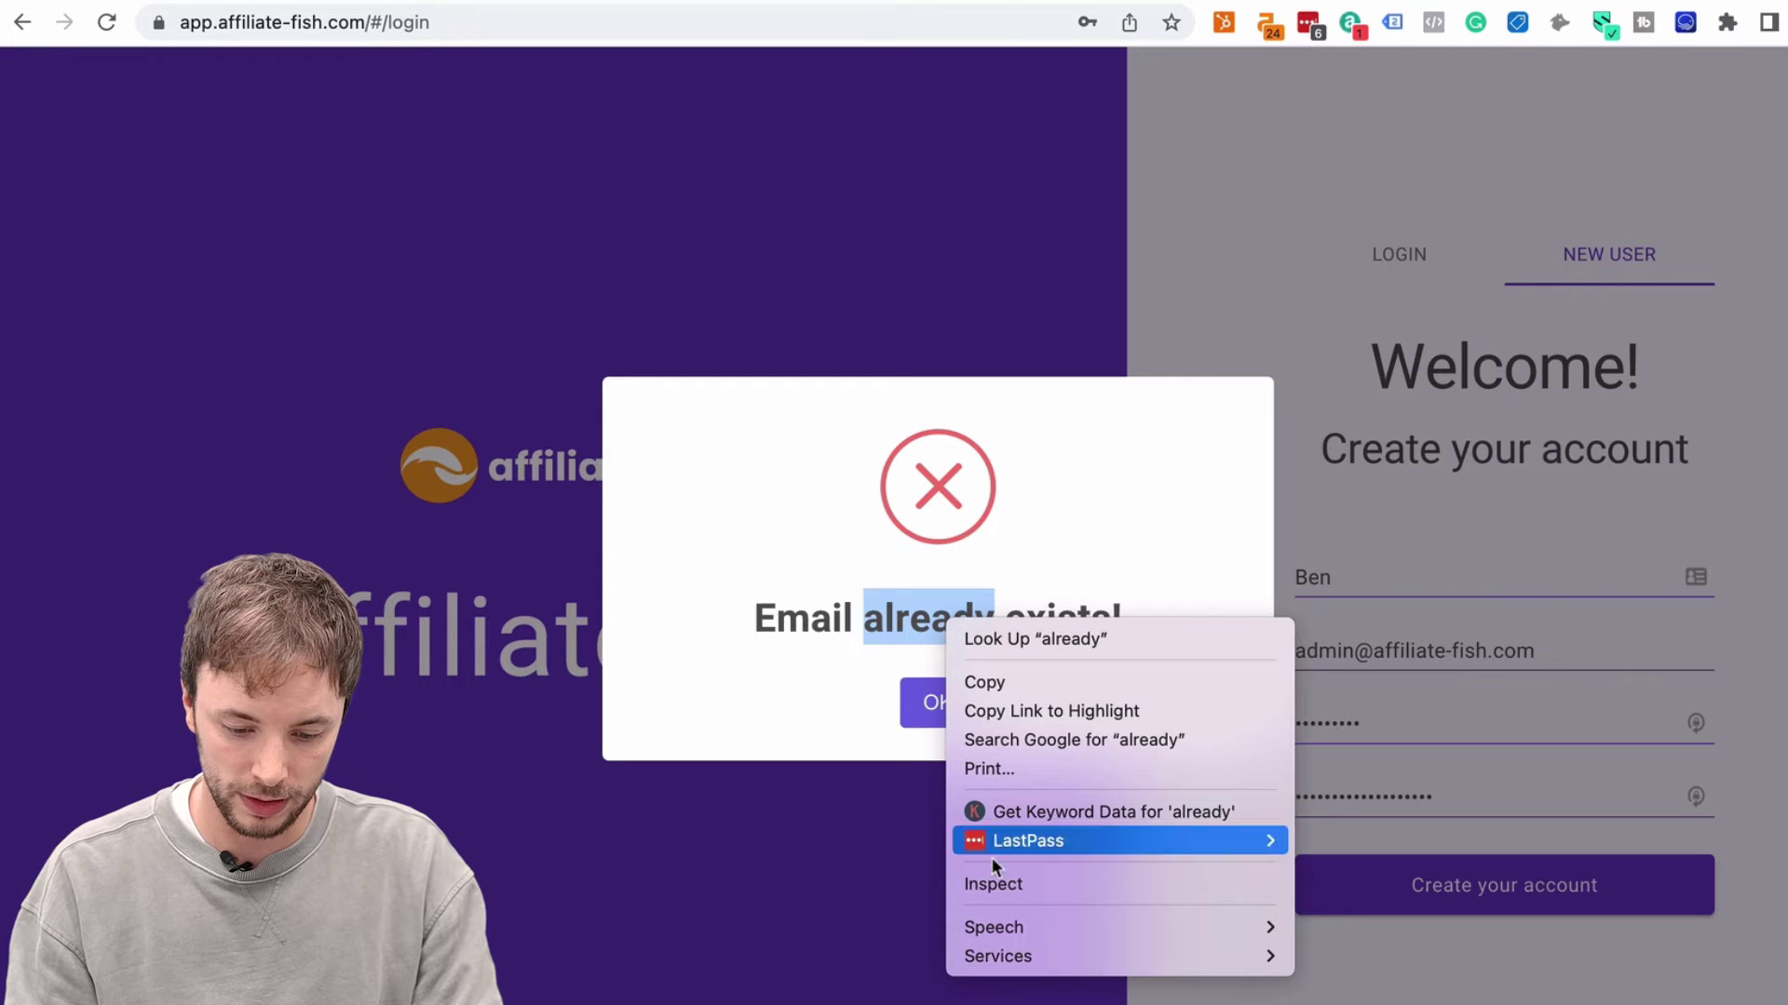
click(986, 885)
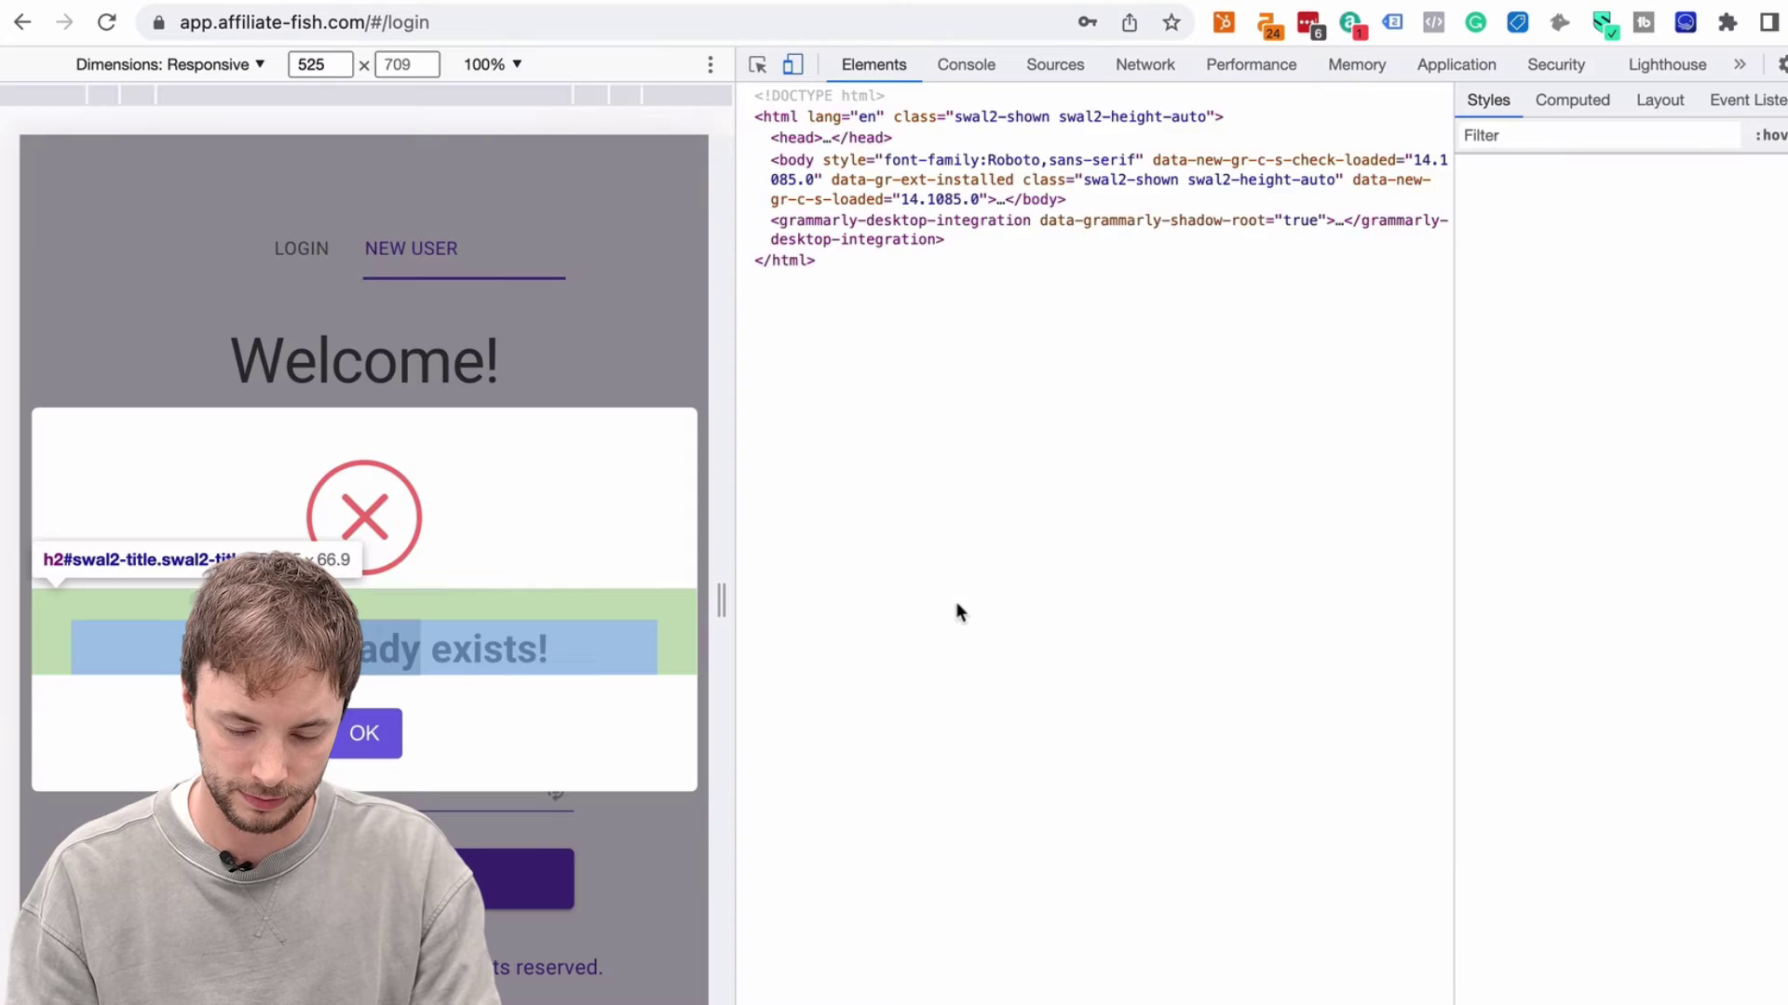
Run document.querySelector("div.swal2-success") in the Console and confirm it returns null
click(965, 64)
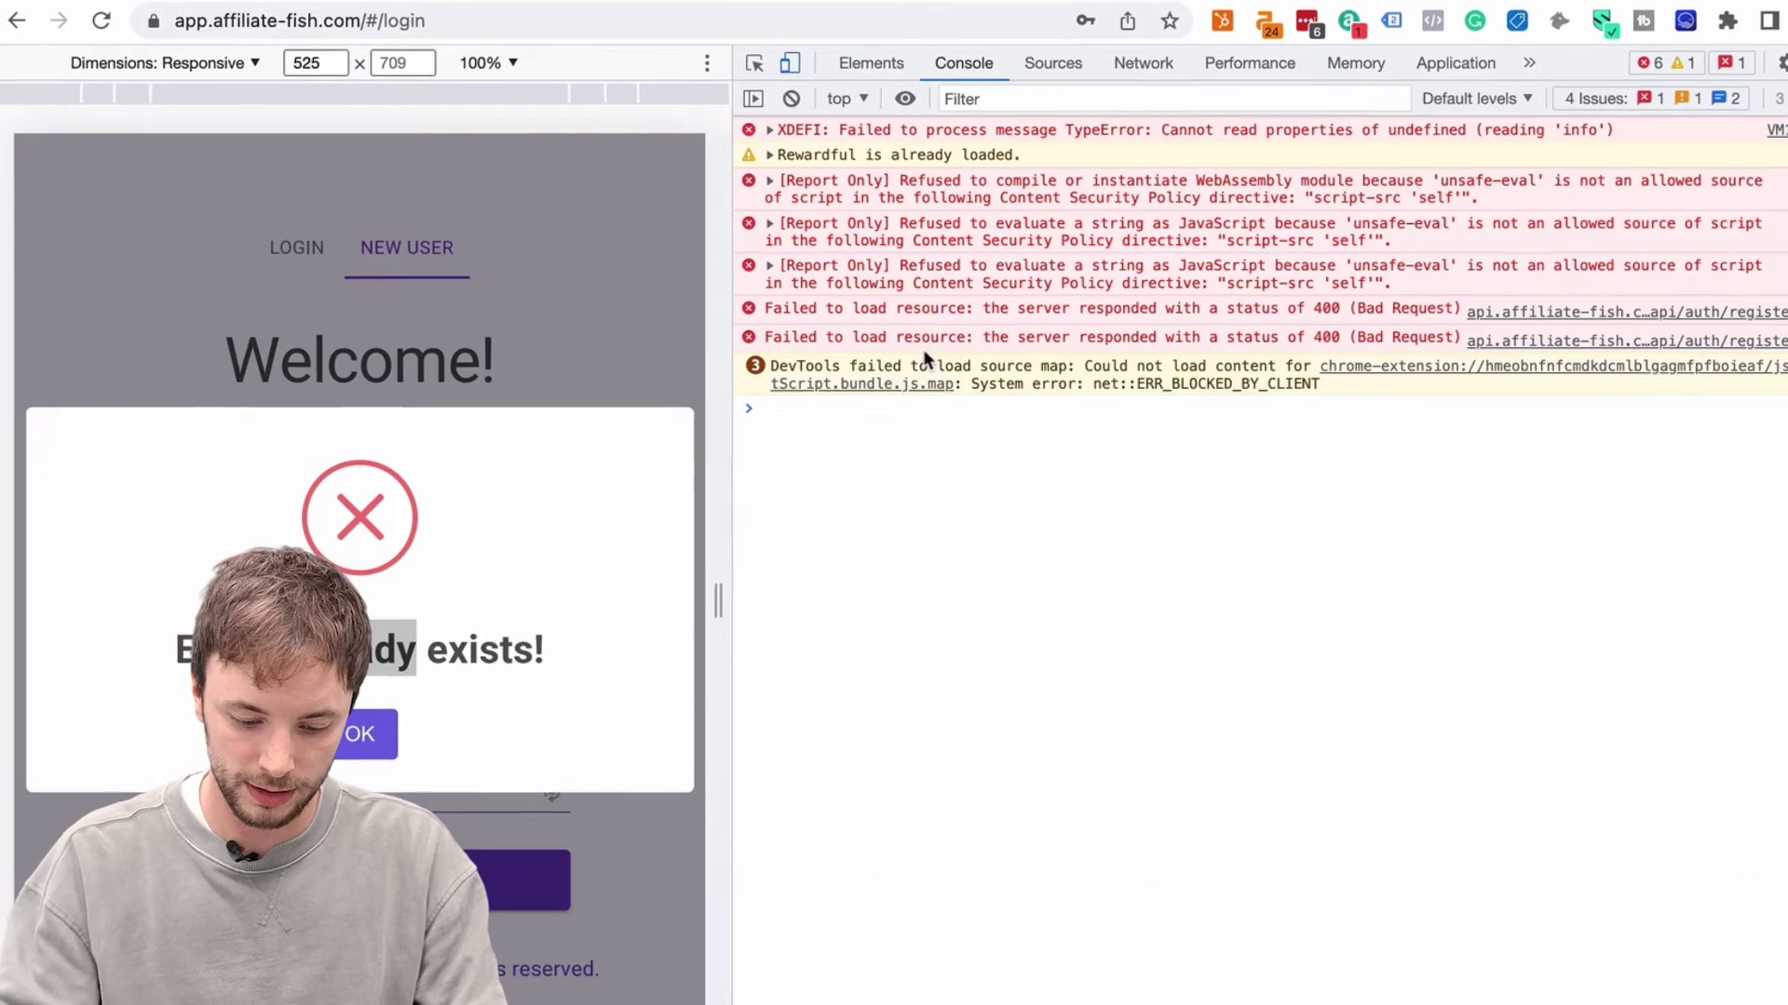
text(document)
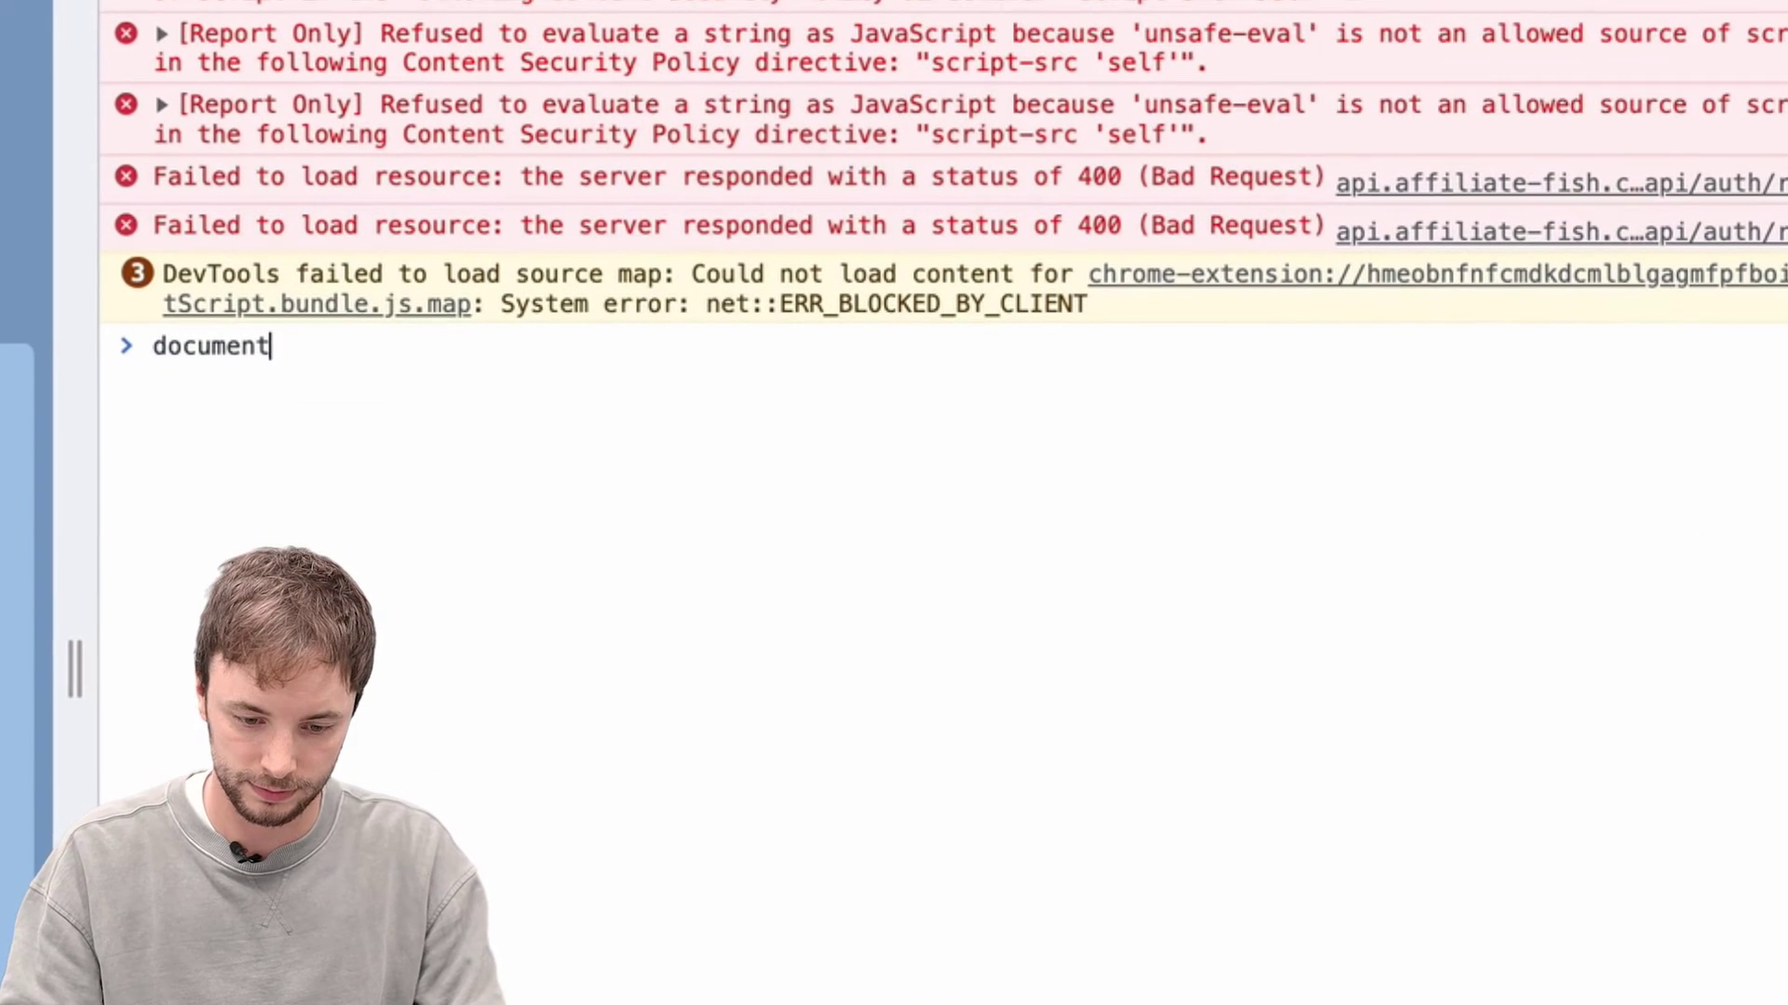
text(.qu)
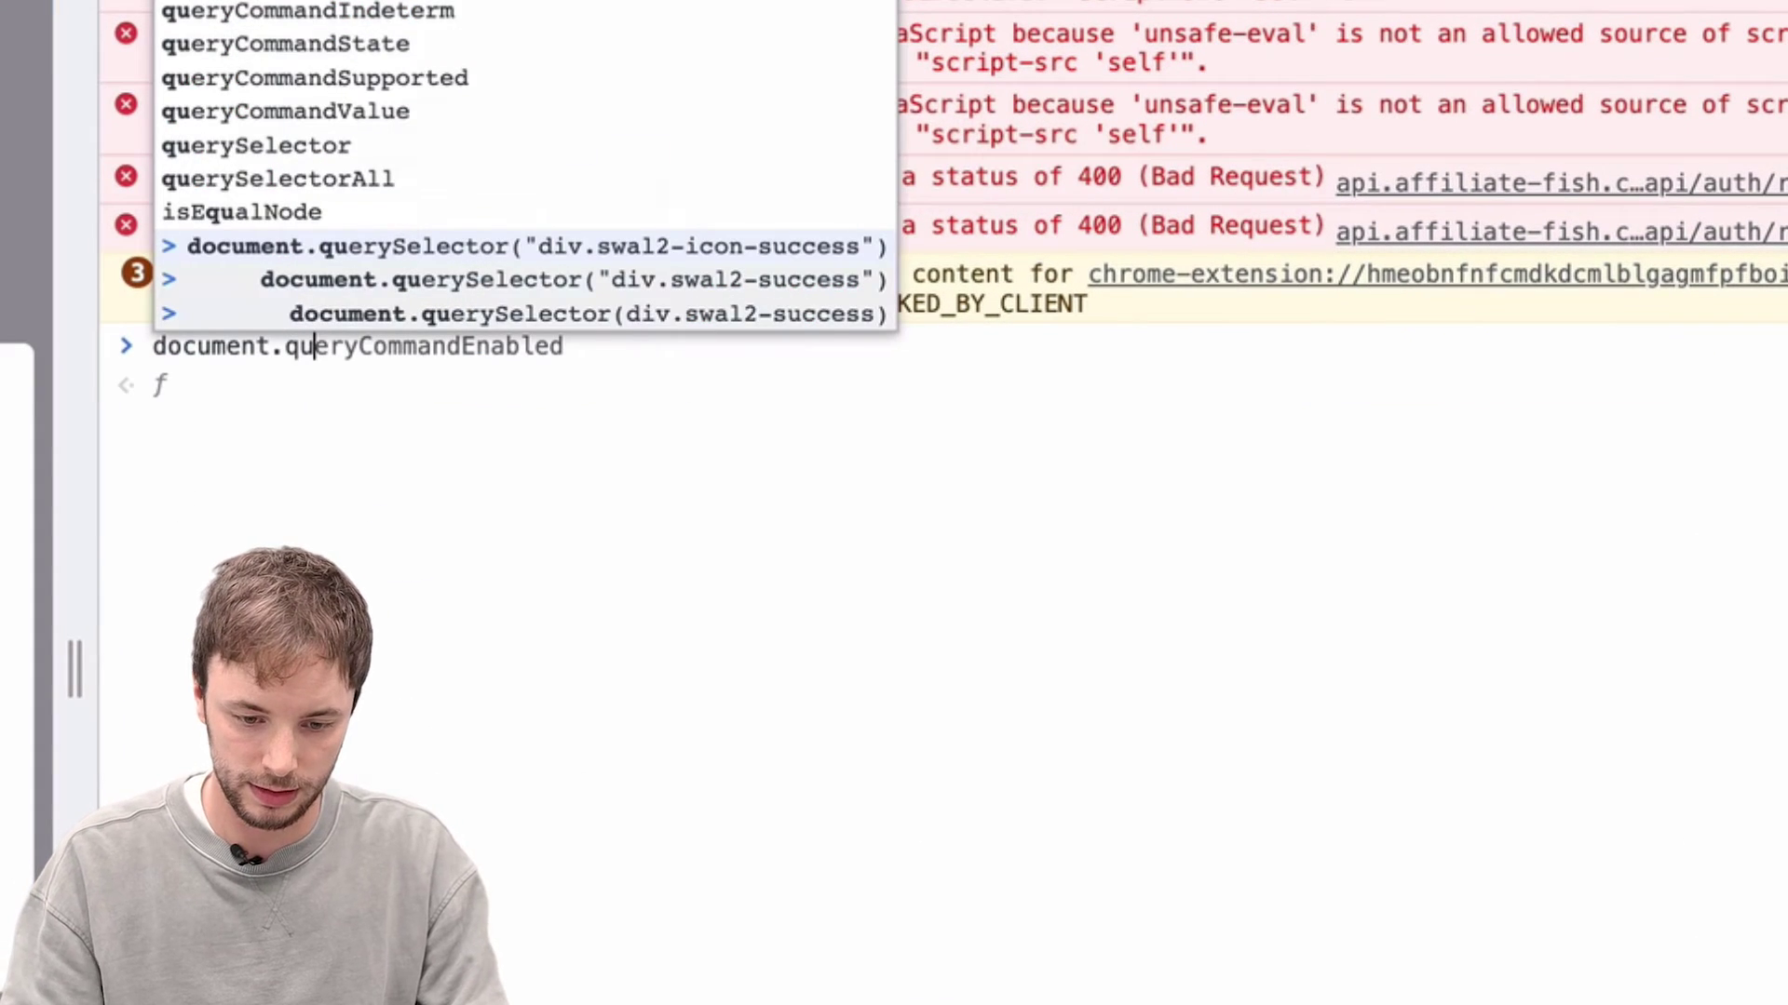
text(er)
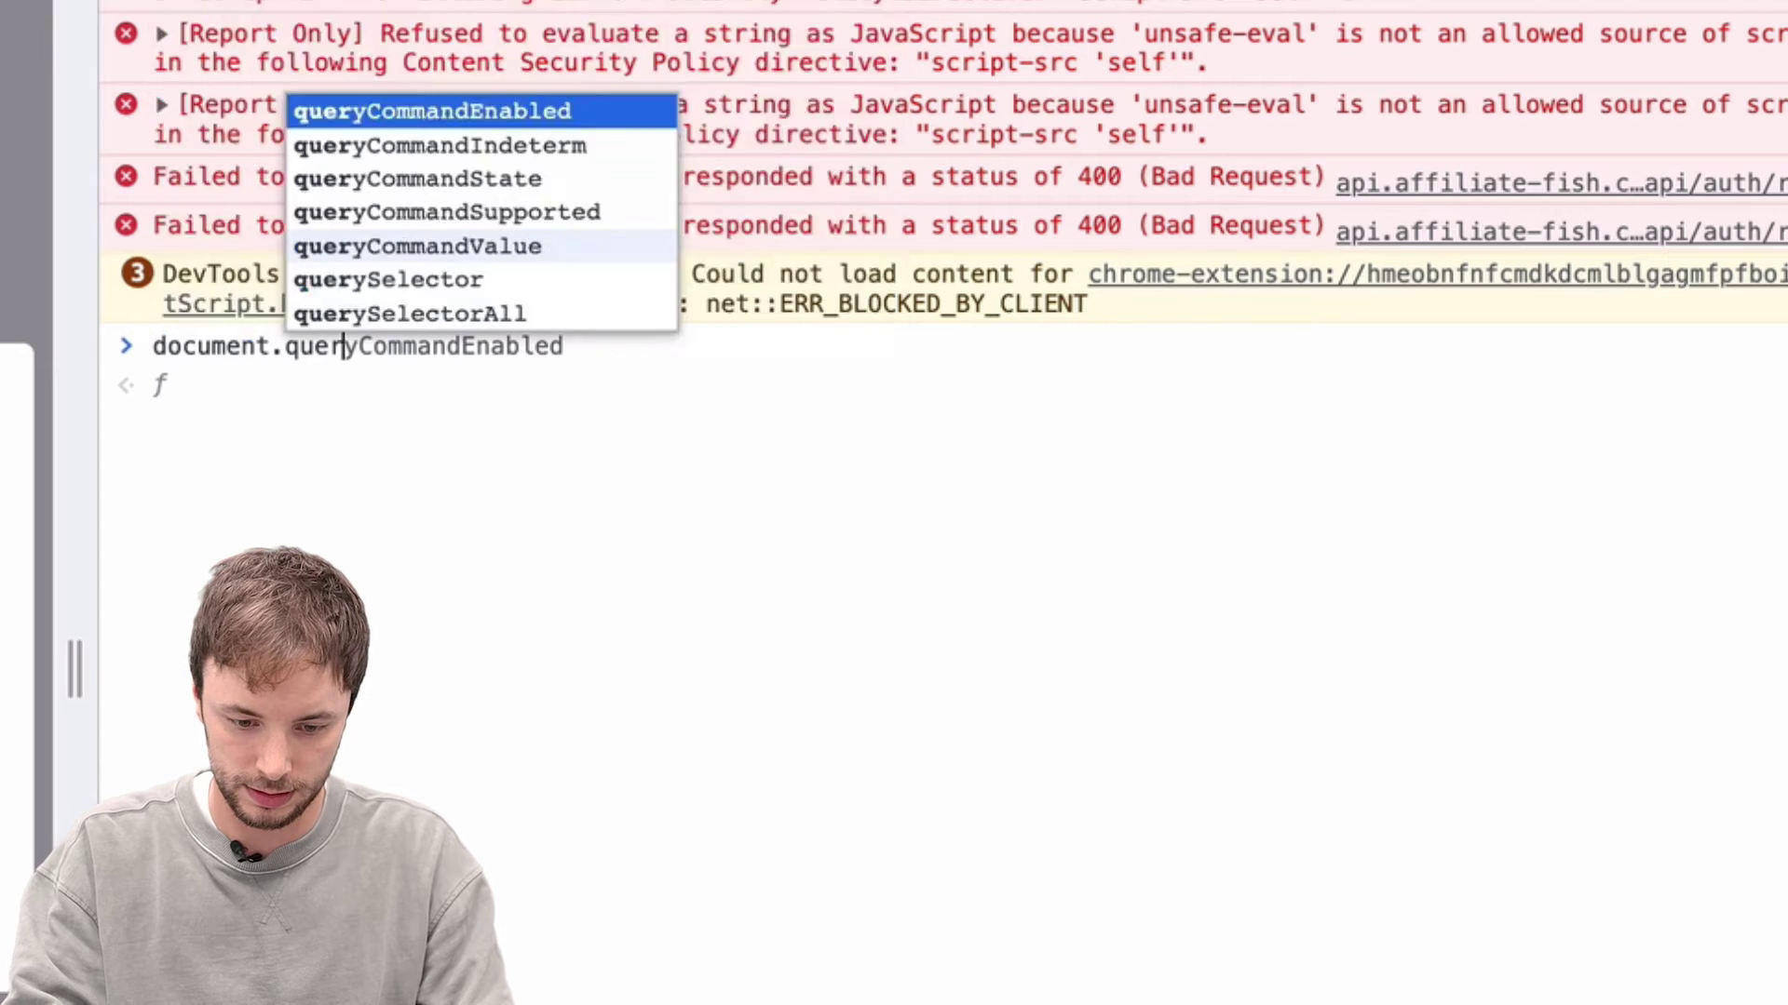
text(ys)
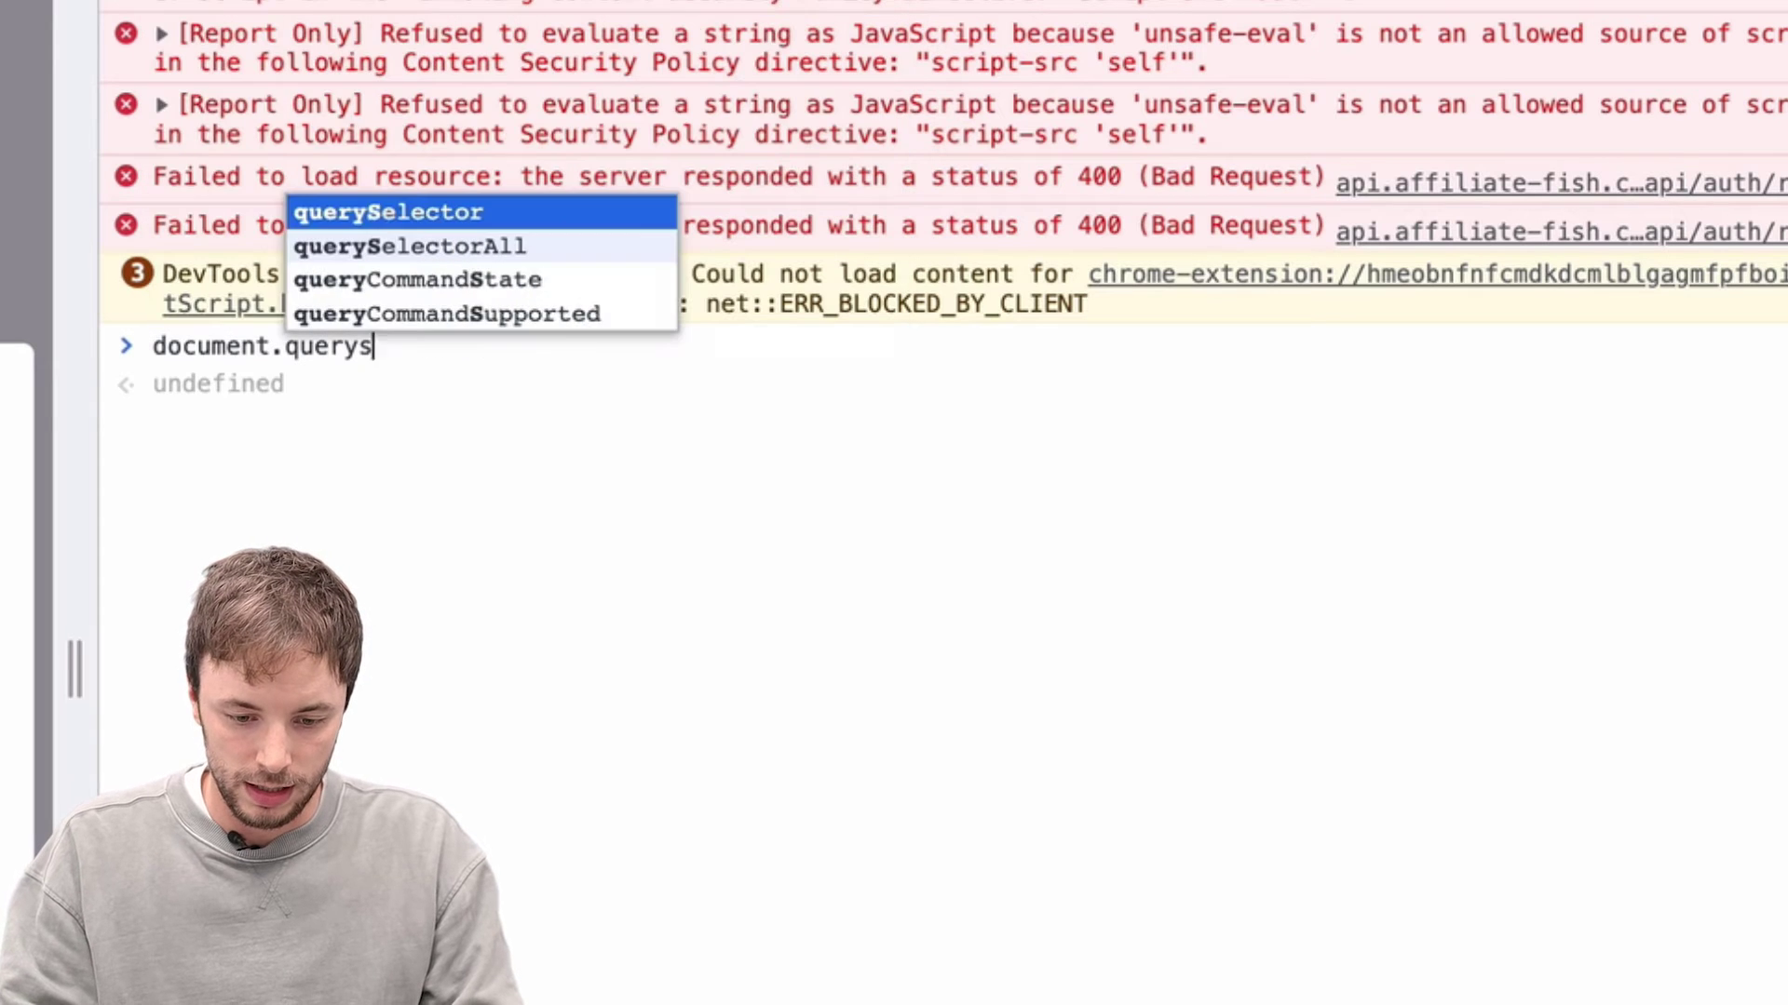
text(e)
key(Tab)
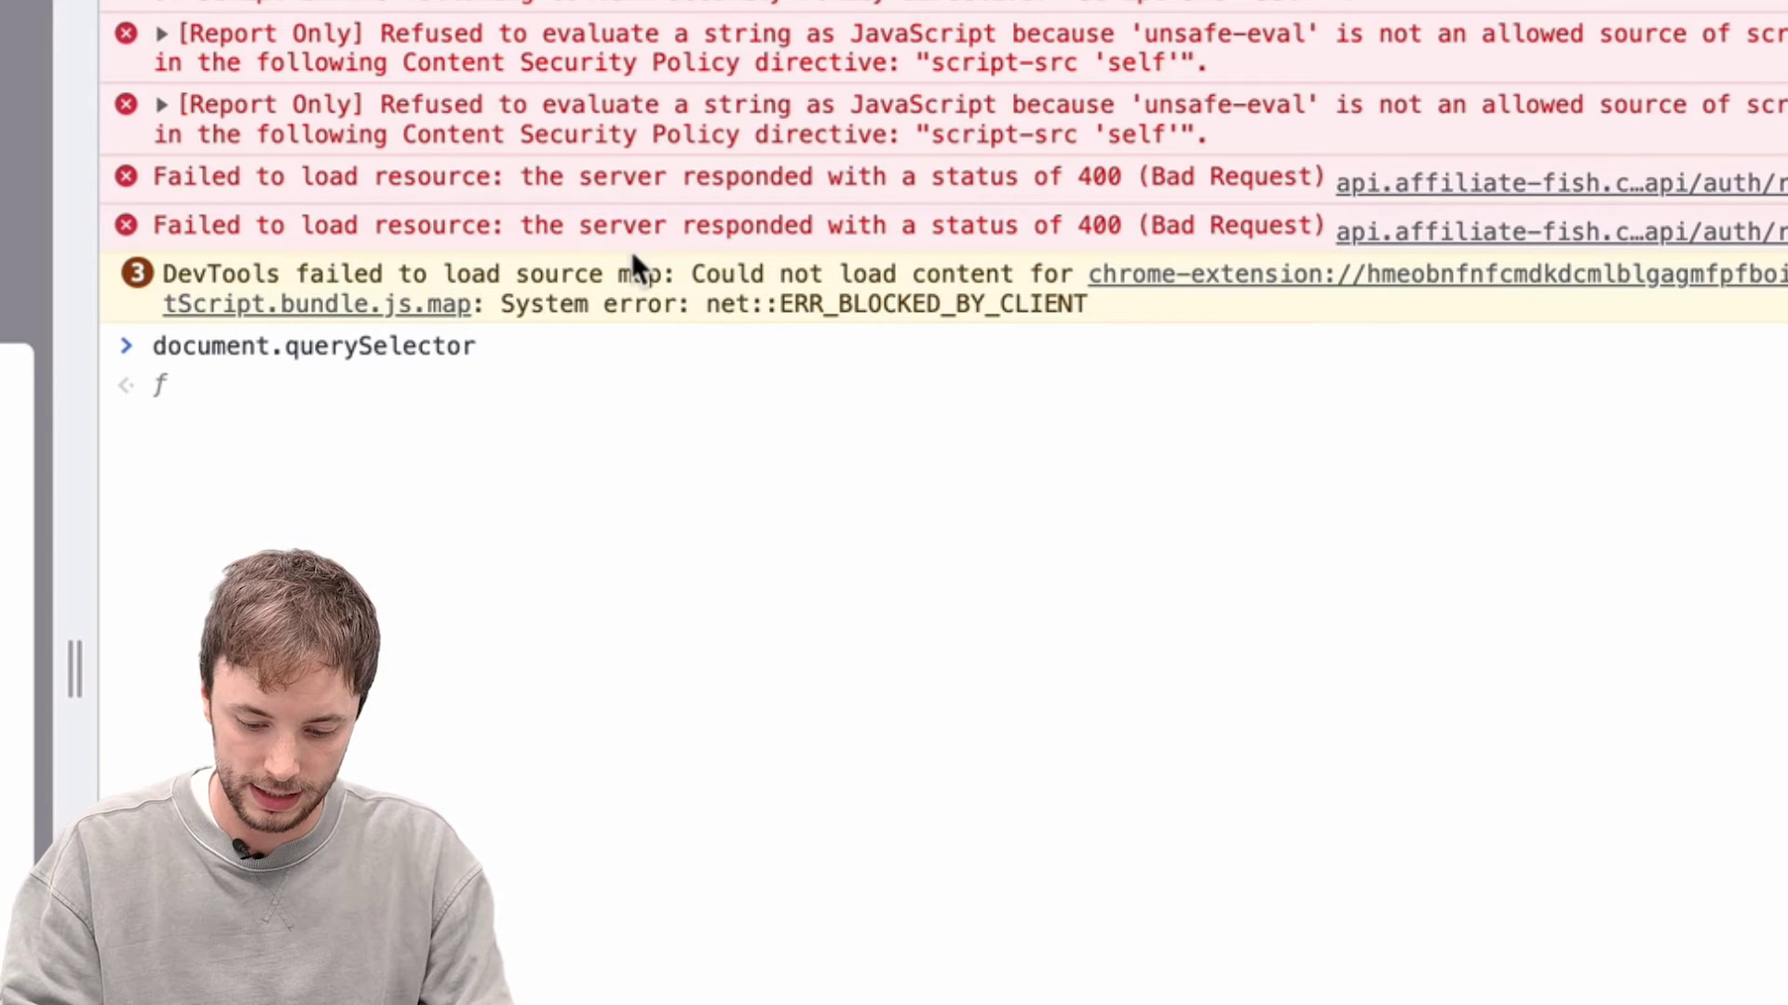
text((")
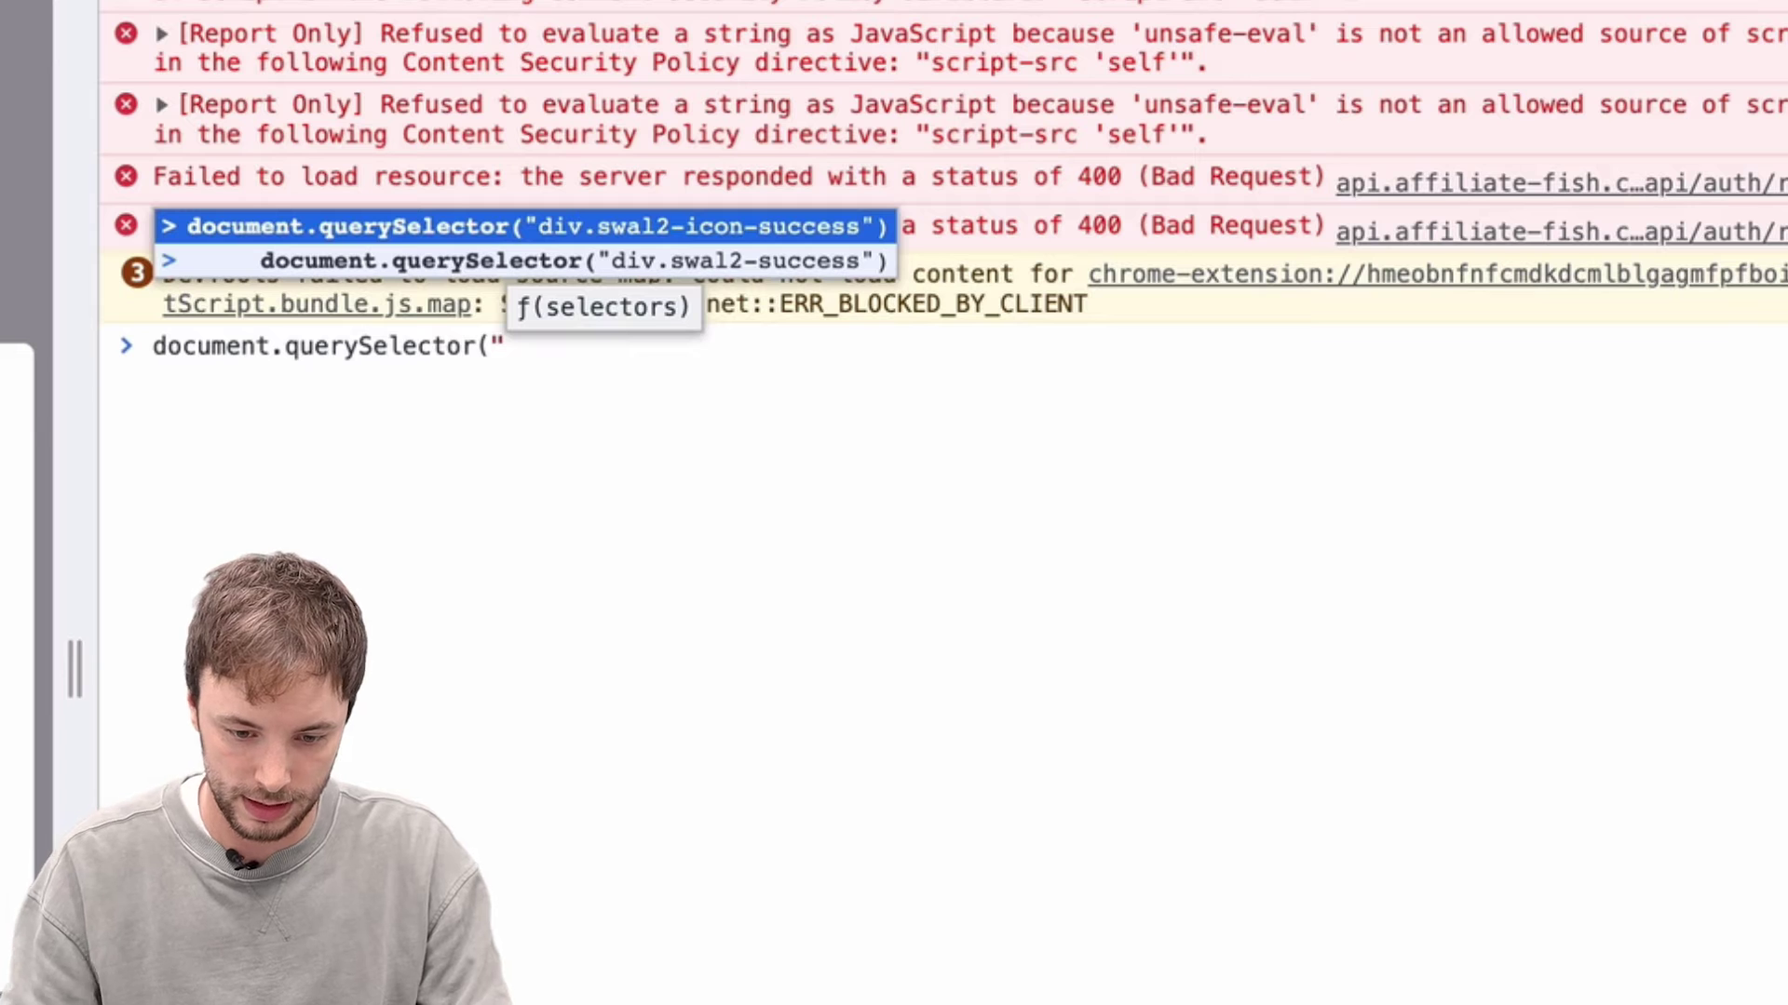
click(639, 275)
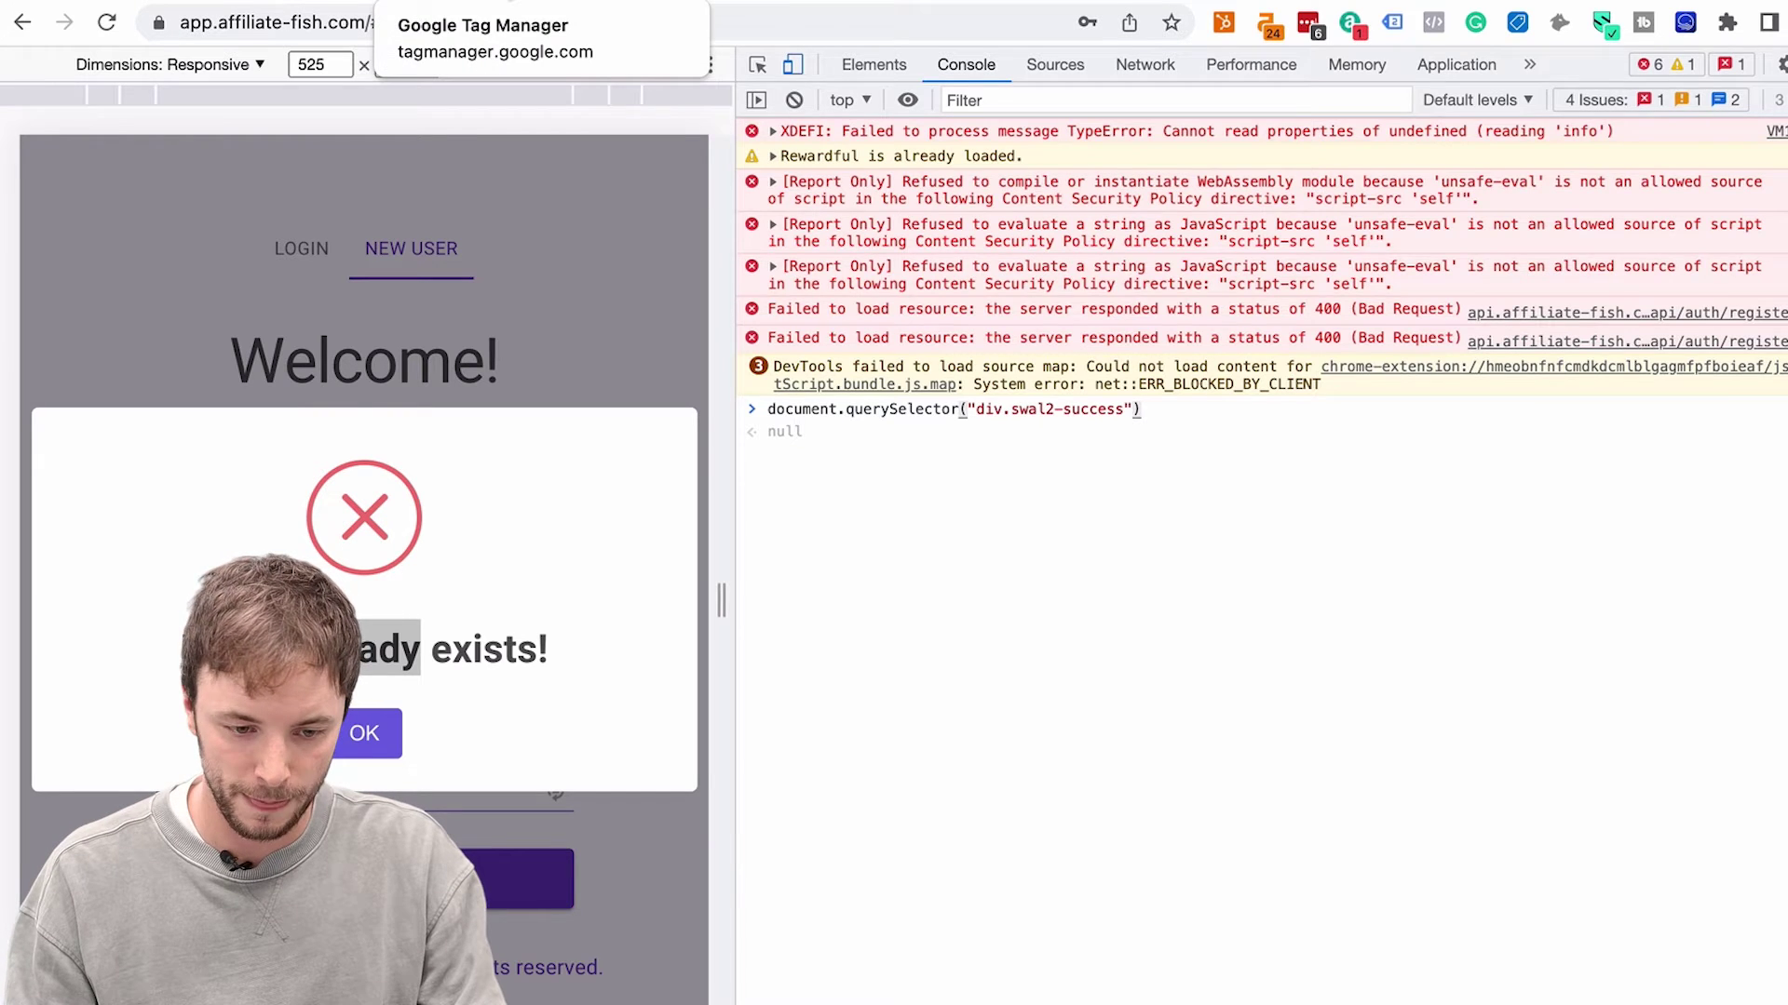
Close the EVT - Create User trigger editor and discard its unsaved changes
click(484, 3)
scroll(678, 818, up, 2)
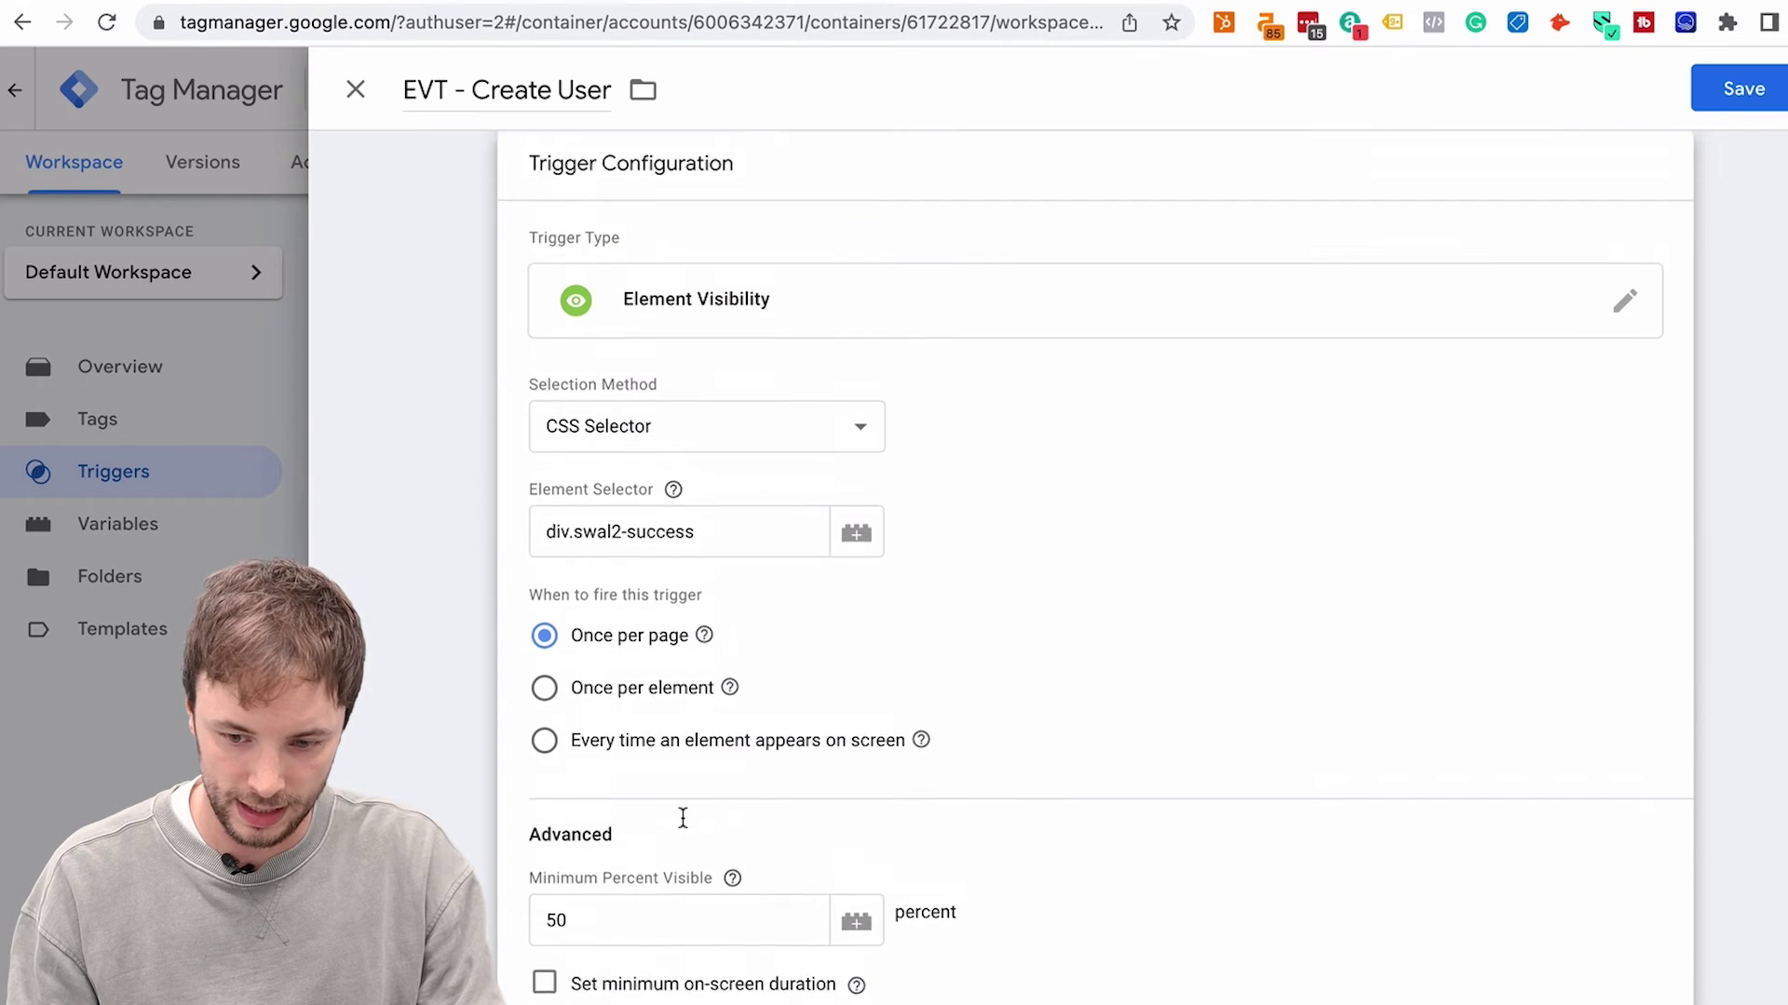
scroll(705, 839, down, 2)
scroll(694, 558, up, 1)
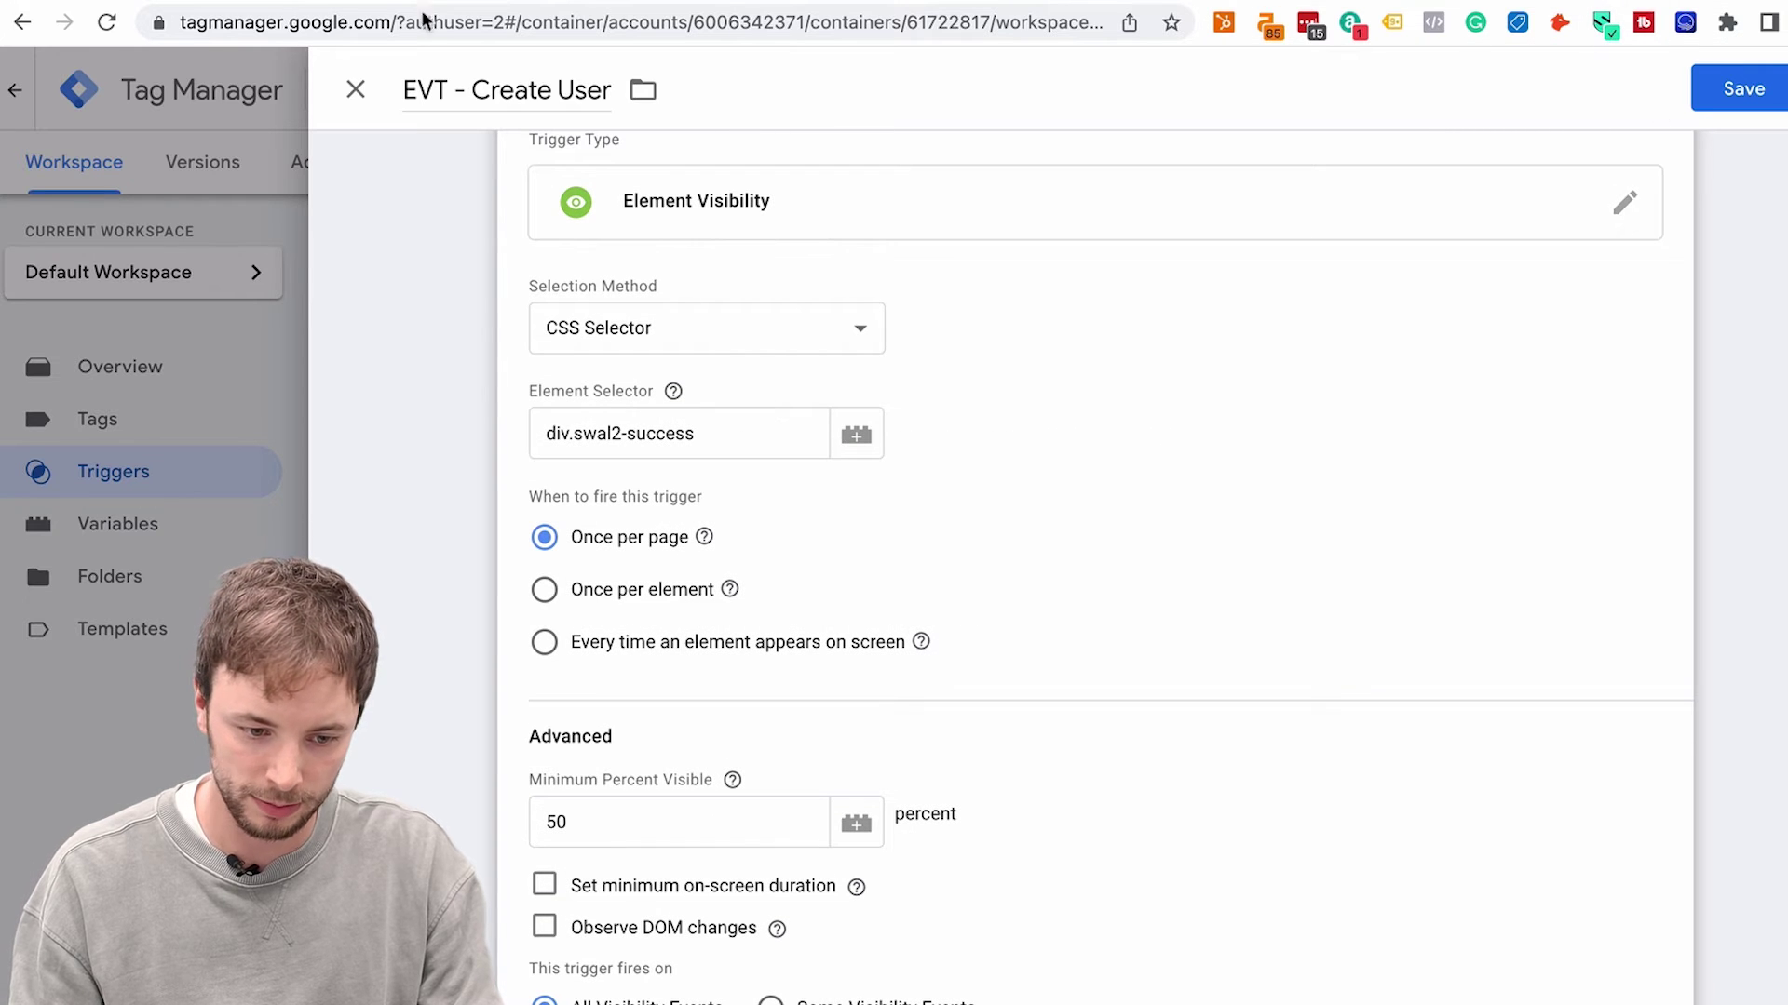
click(356, 91)
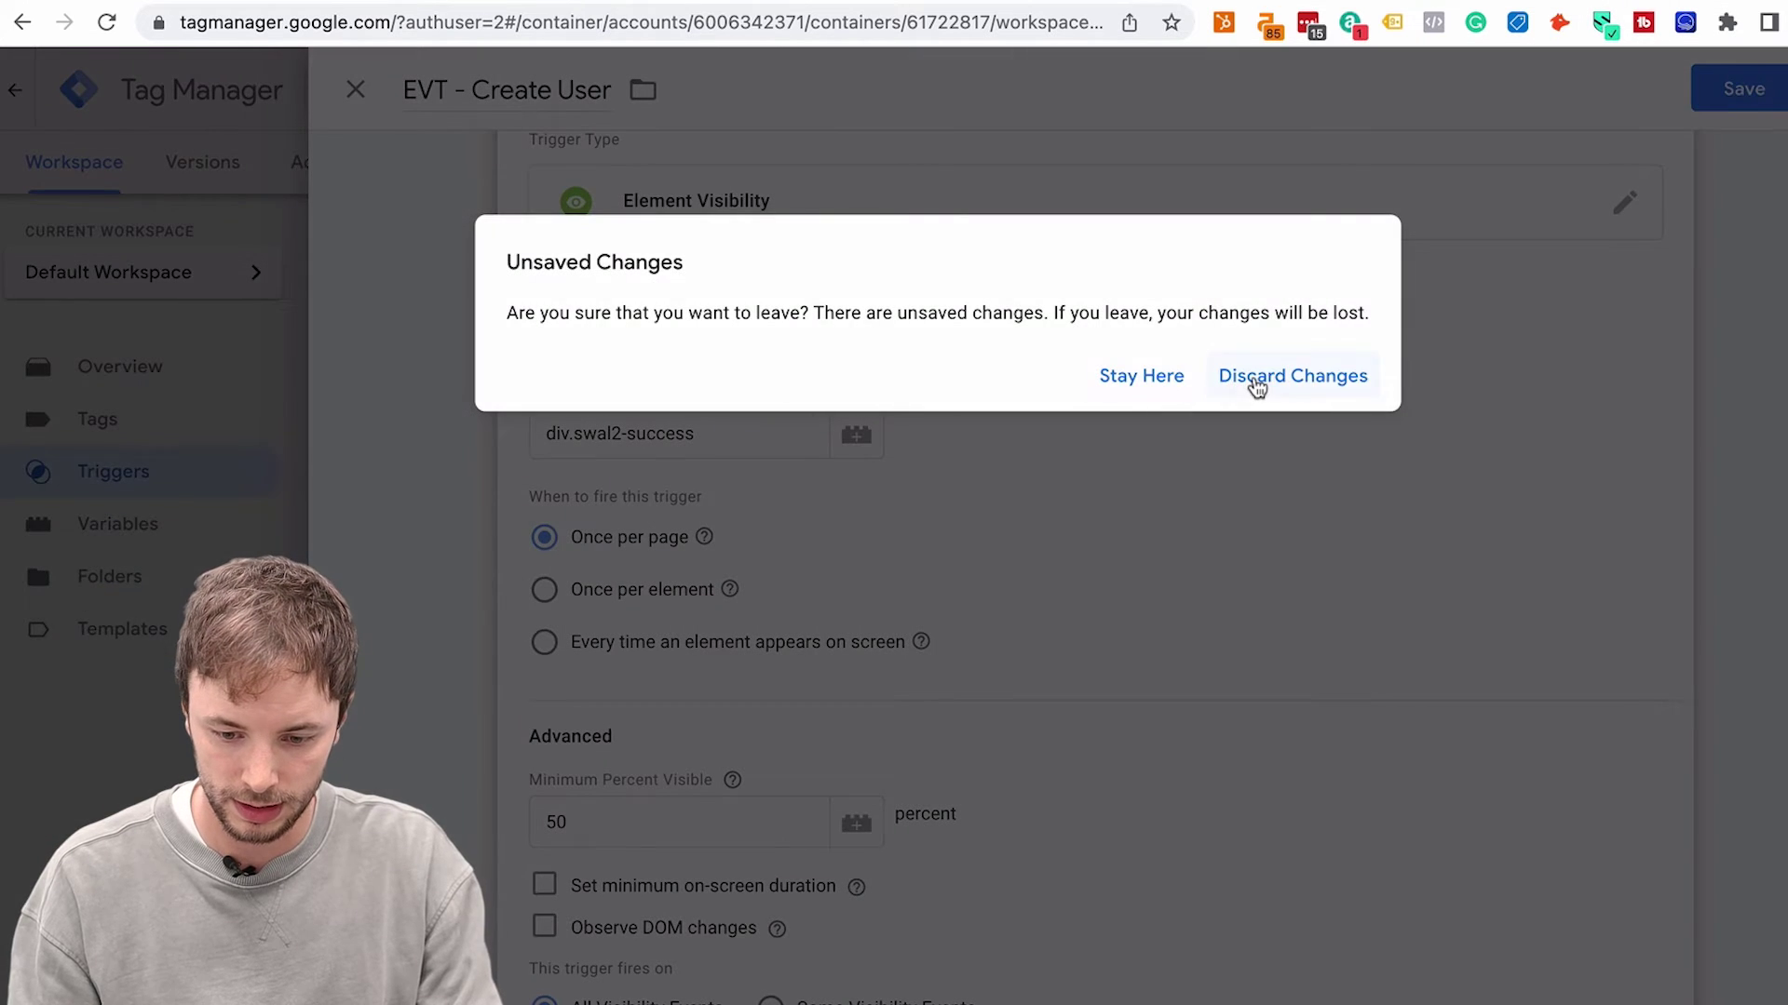
click(1256, 386)
Review the VT - CSS Selector - Form Success trigger, then go to the Tags list
click(652, 429)
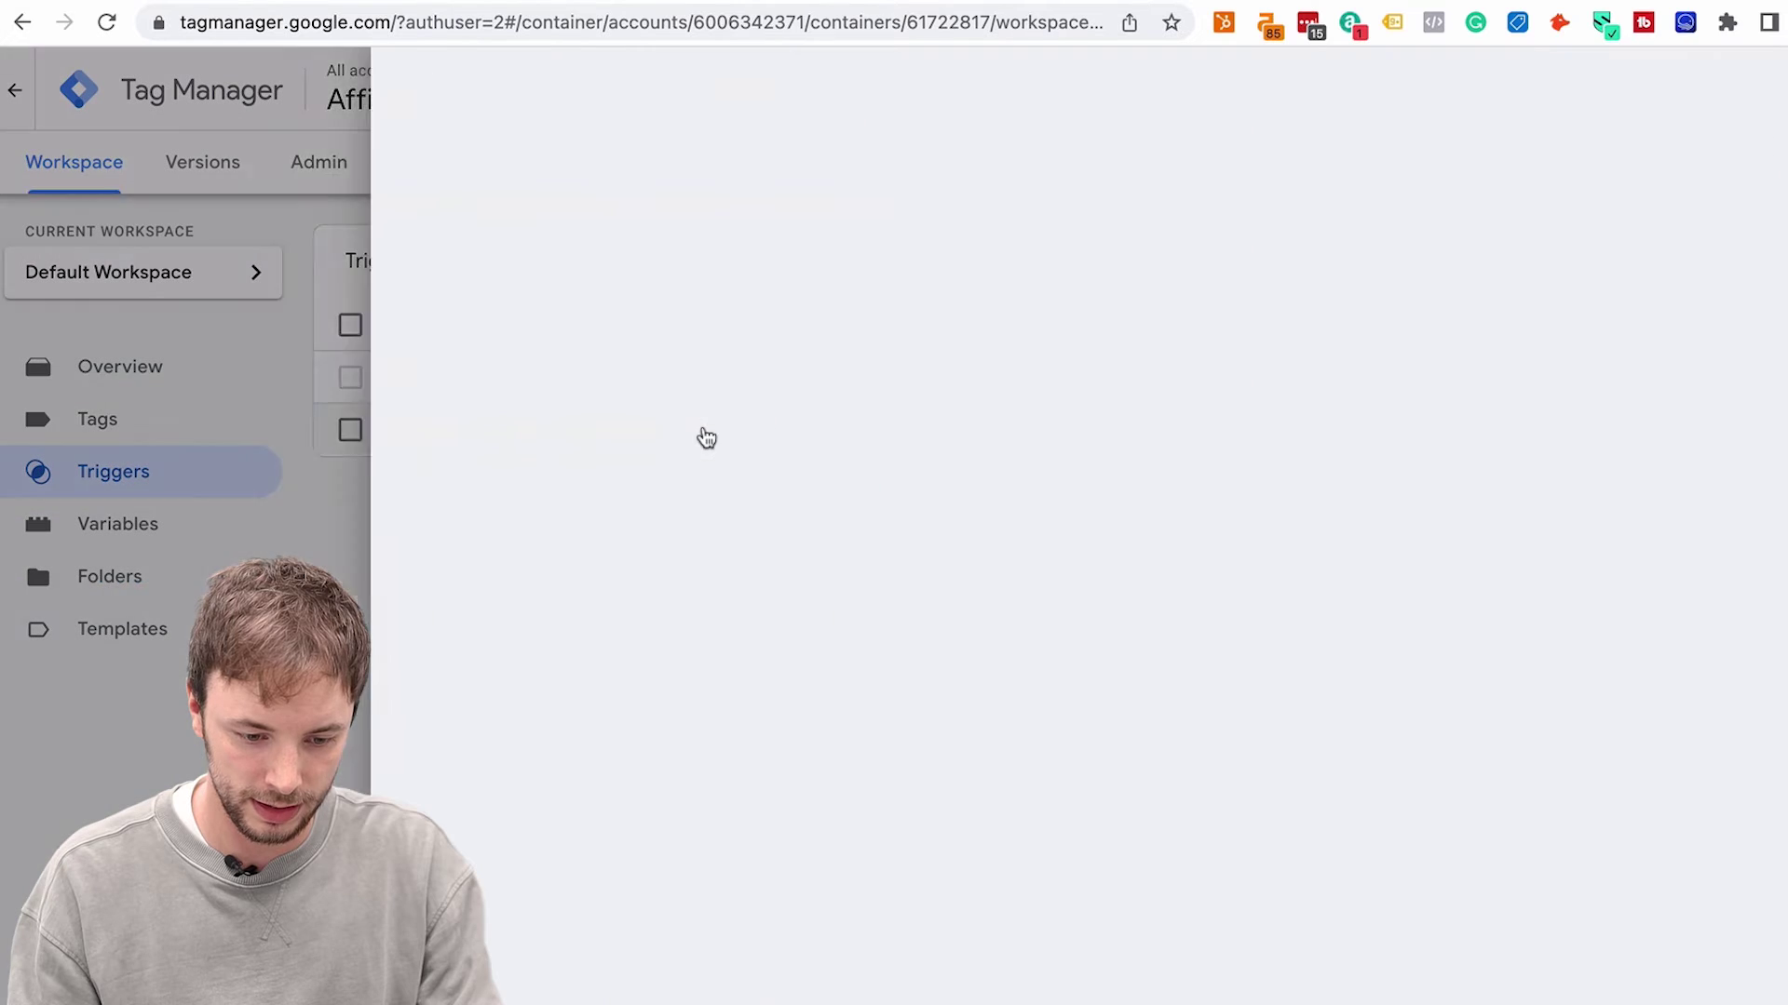
scroll(667, 416, down, 2)
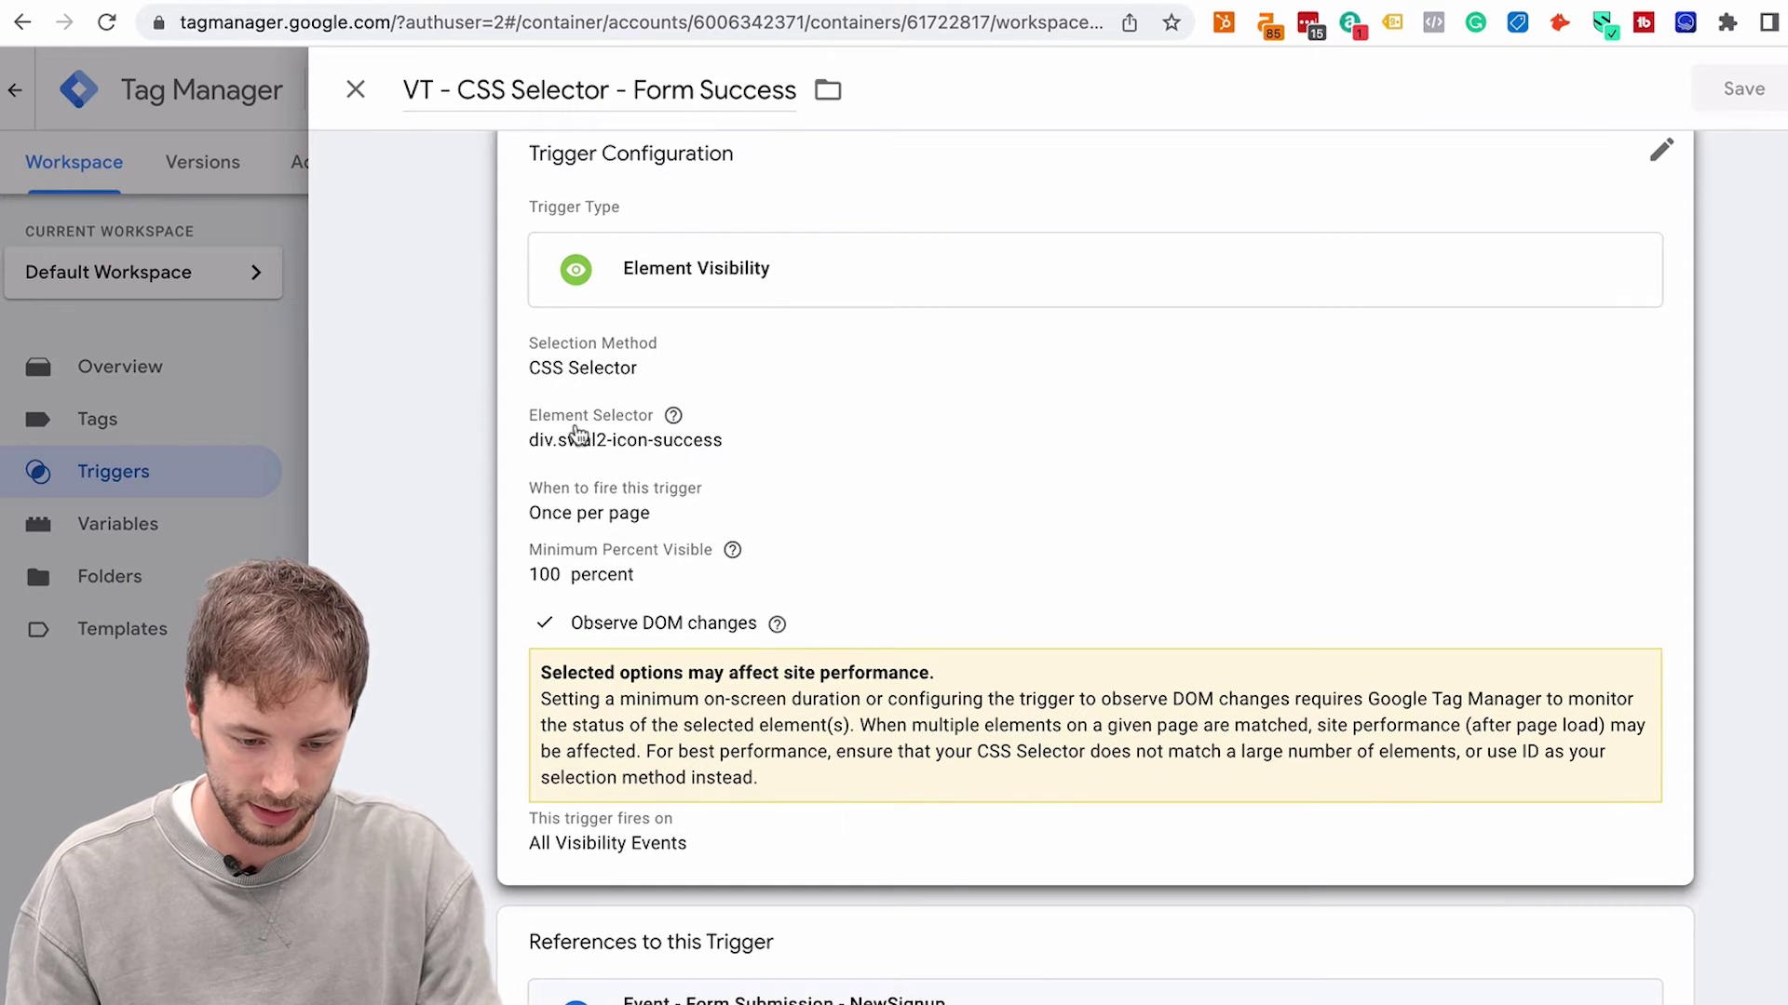
scroll(620, 457, down, 1)
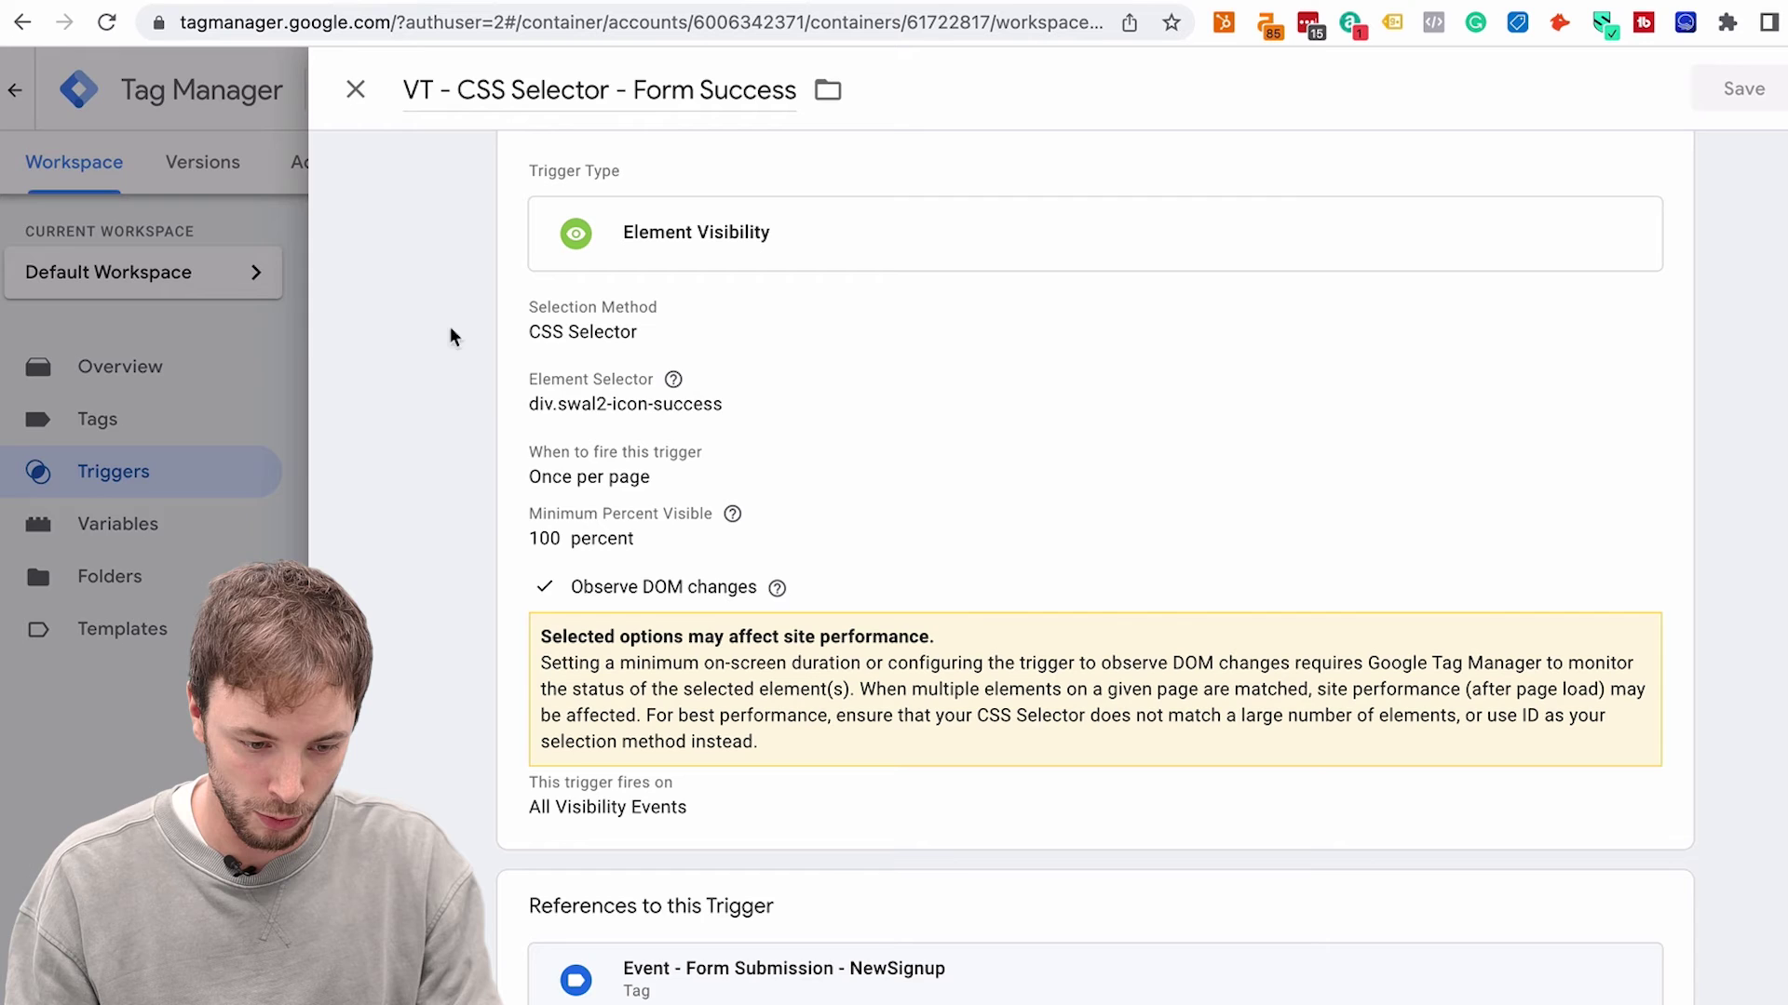
click(300, 343)
click(152, 424)
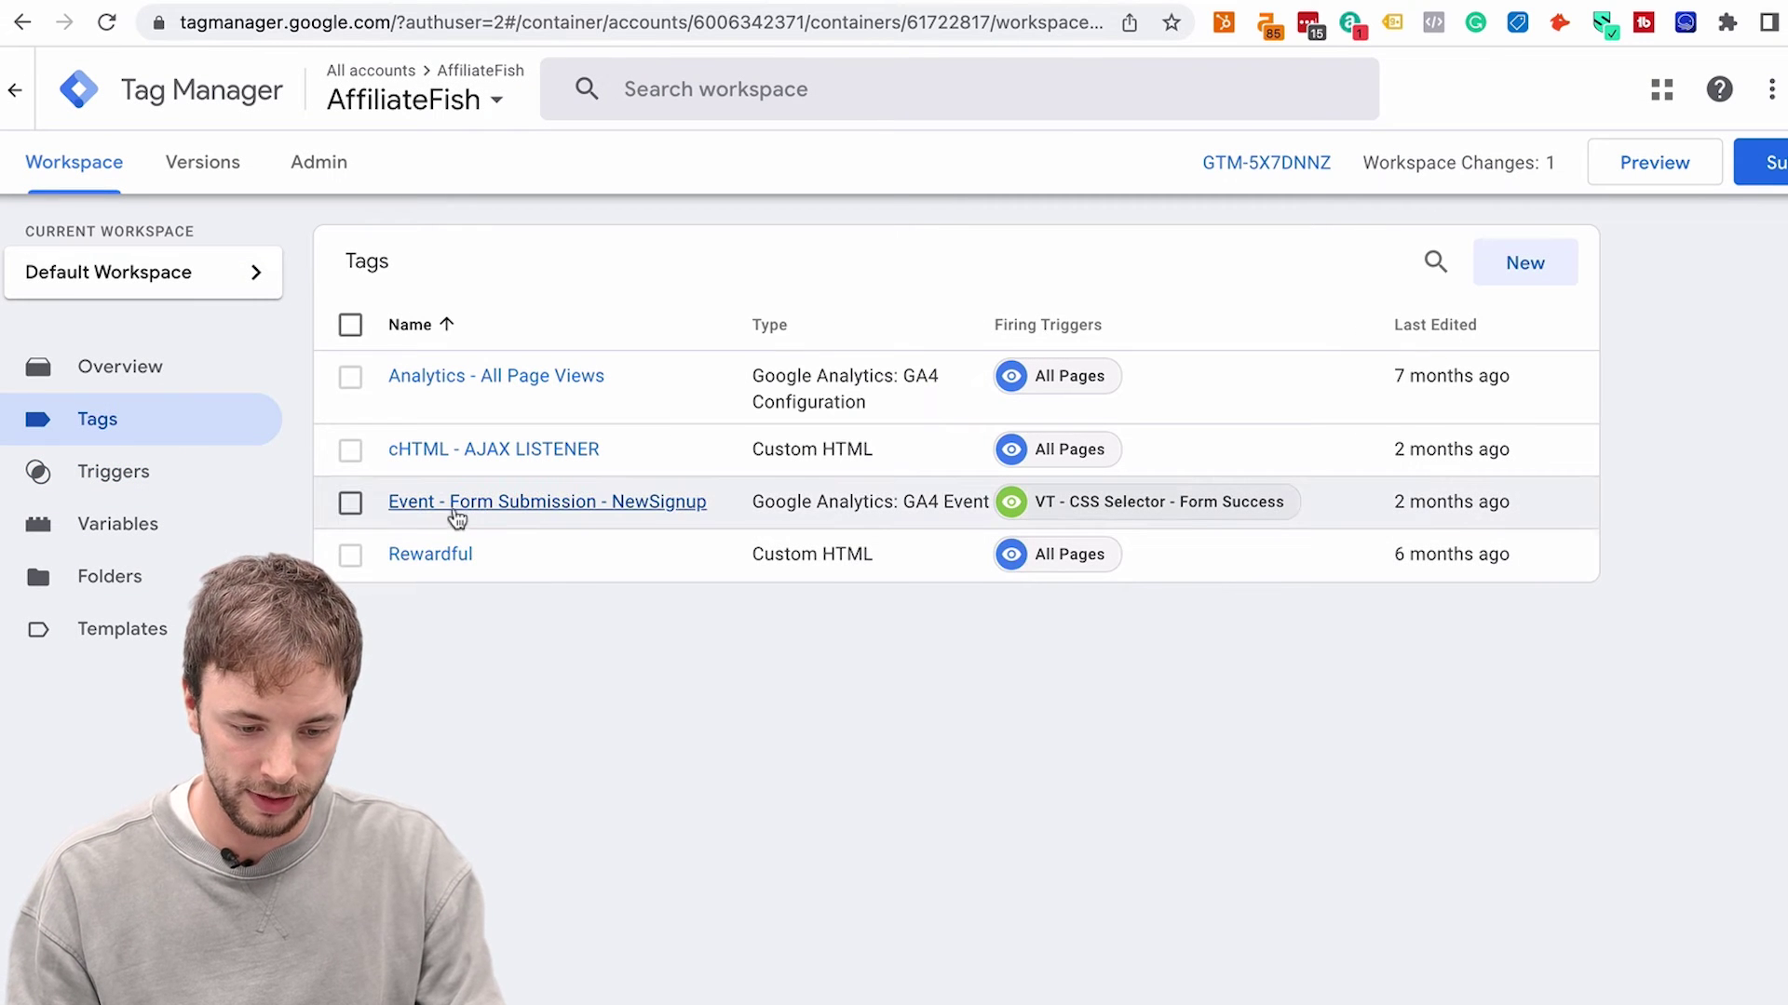
click(570, 504)
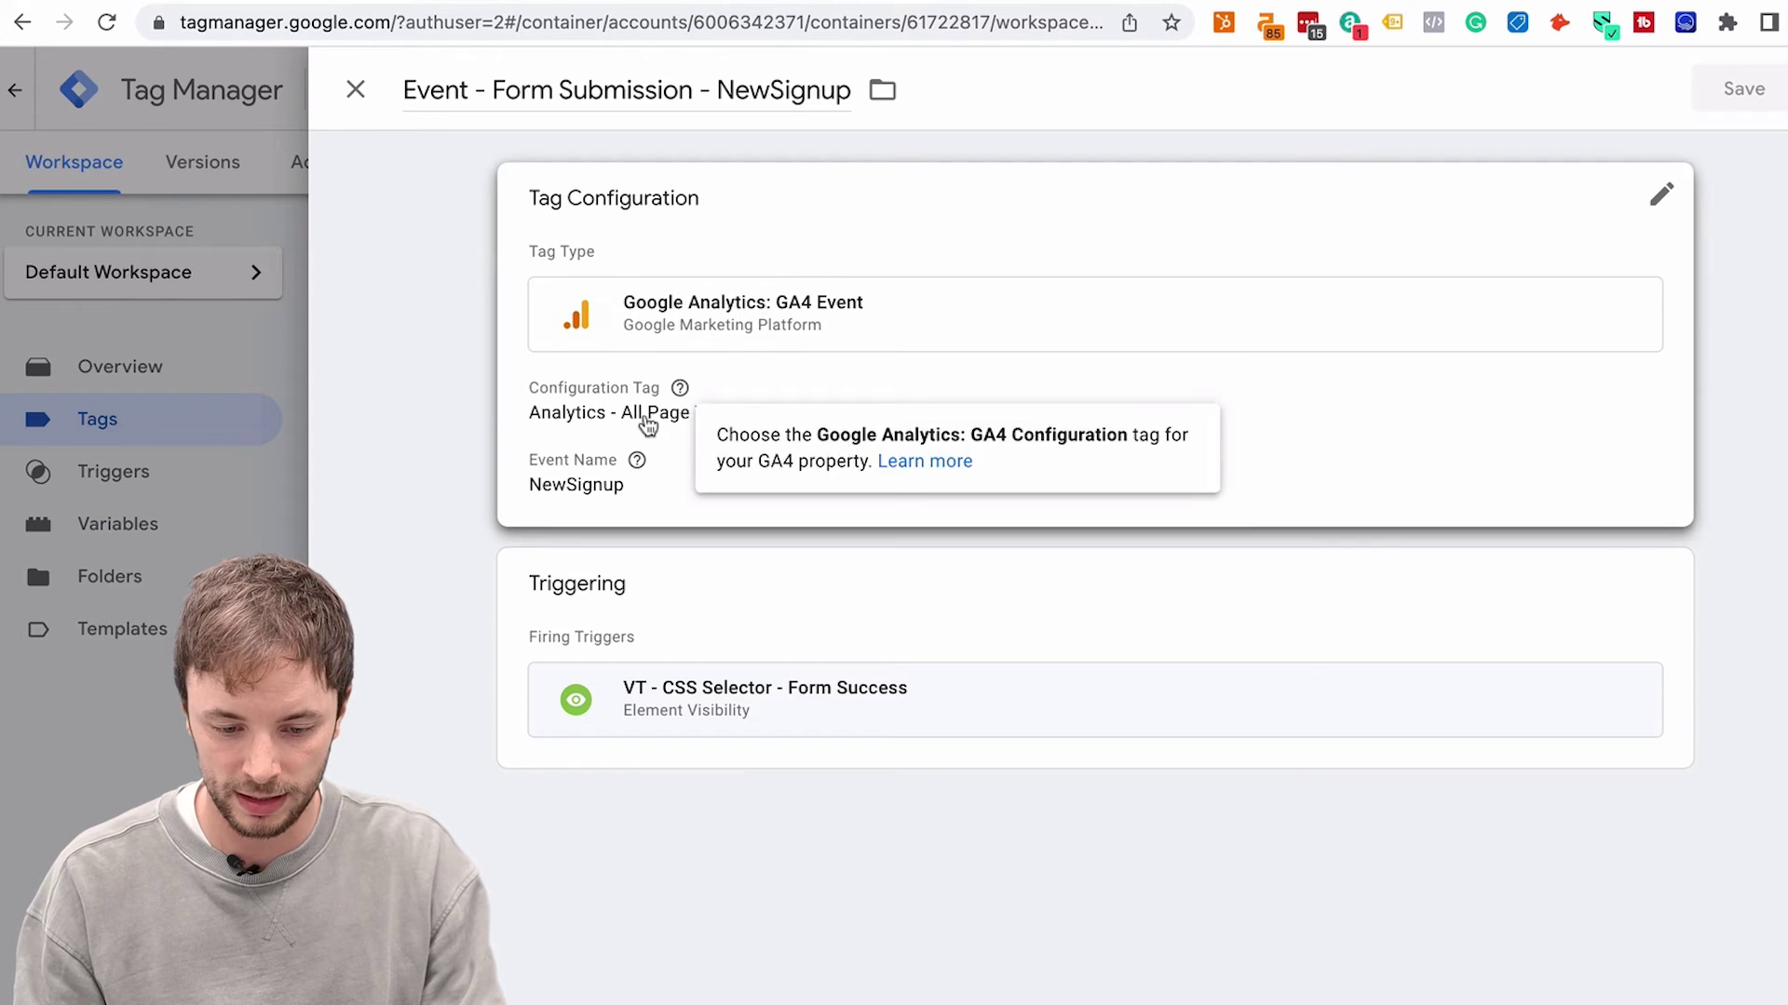
click(275, 375)
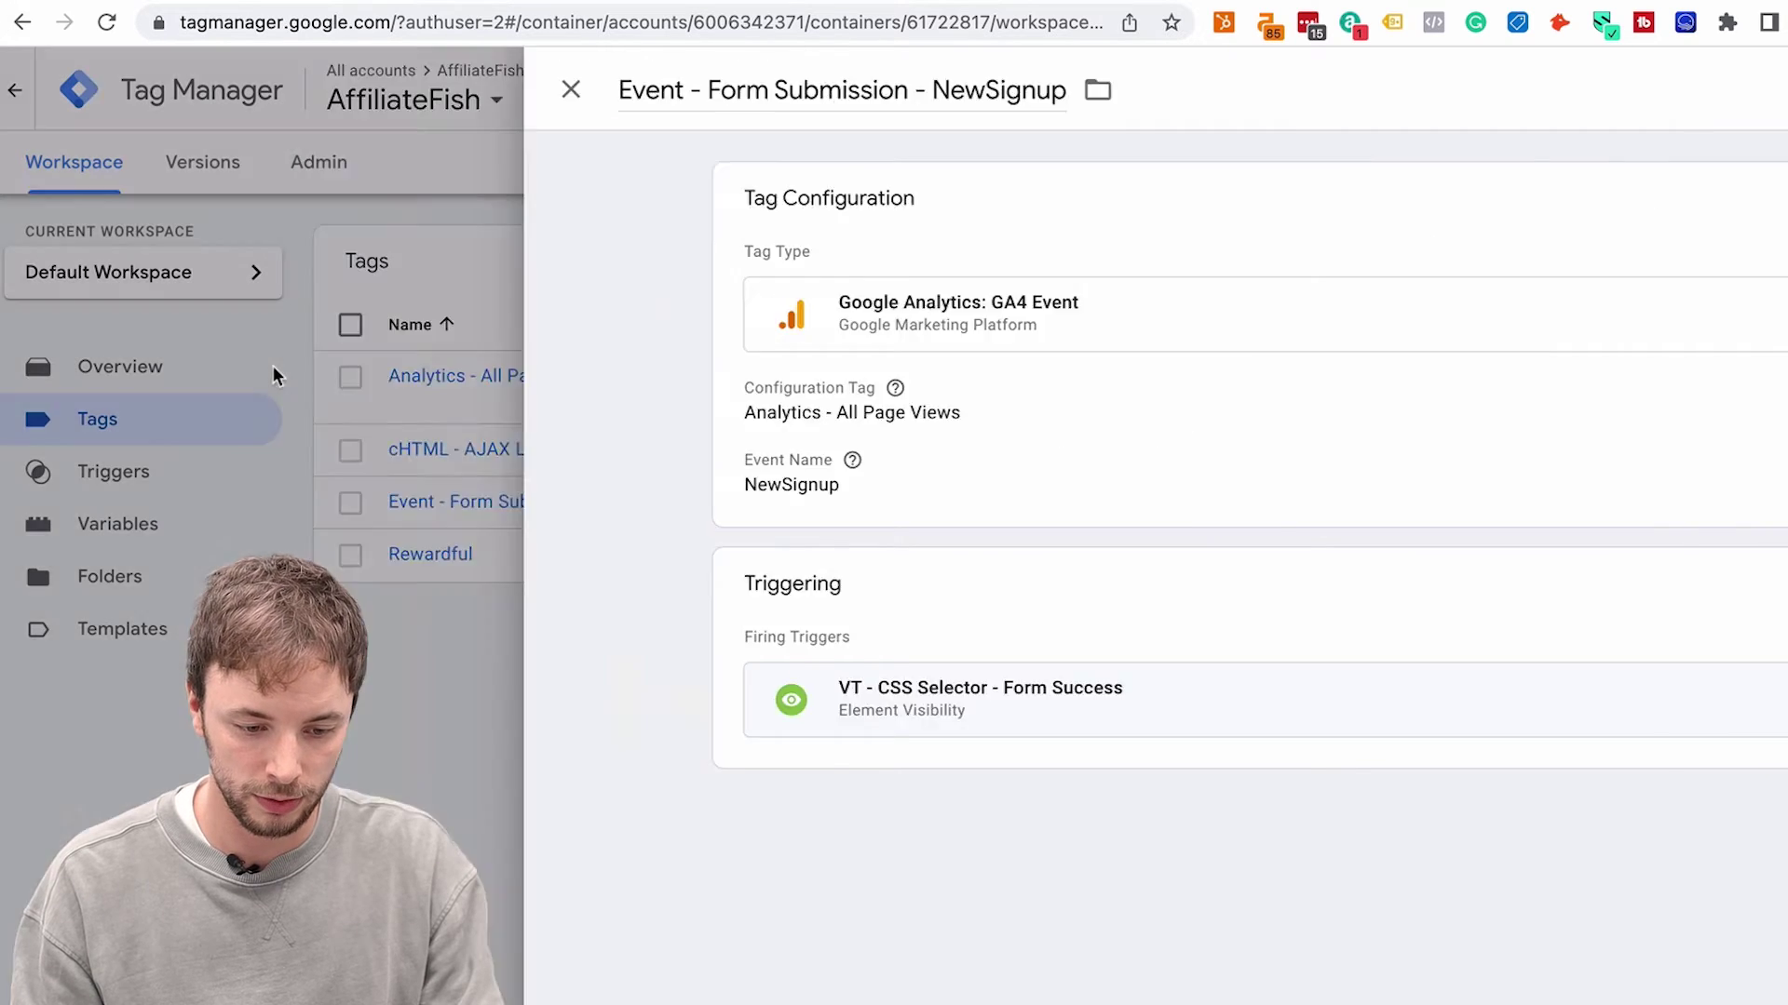
click(1527, 263)
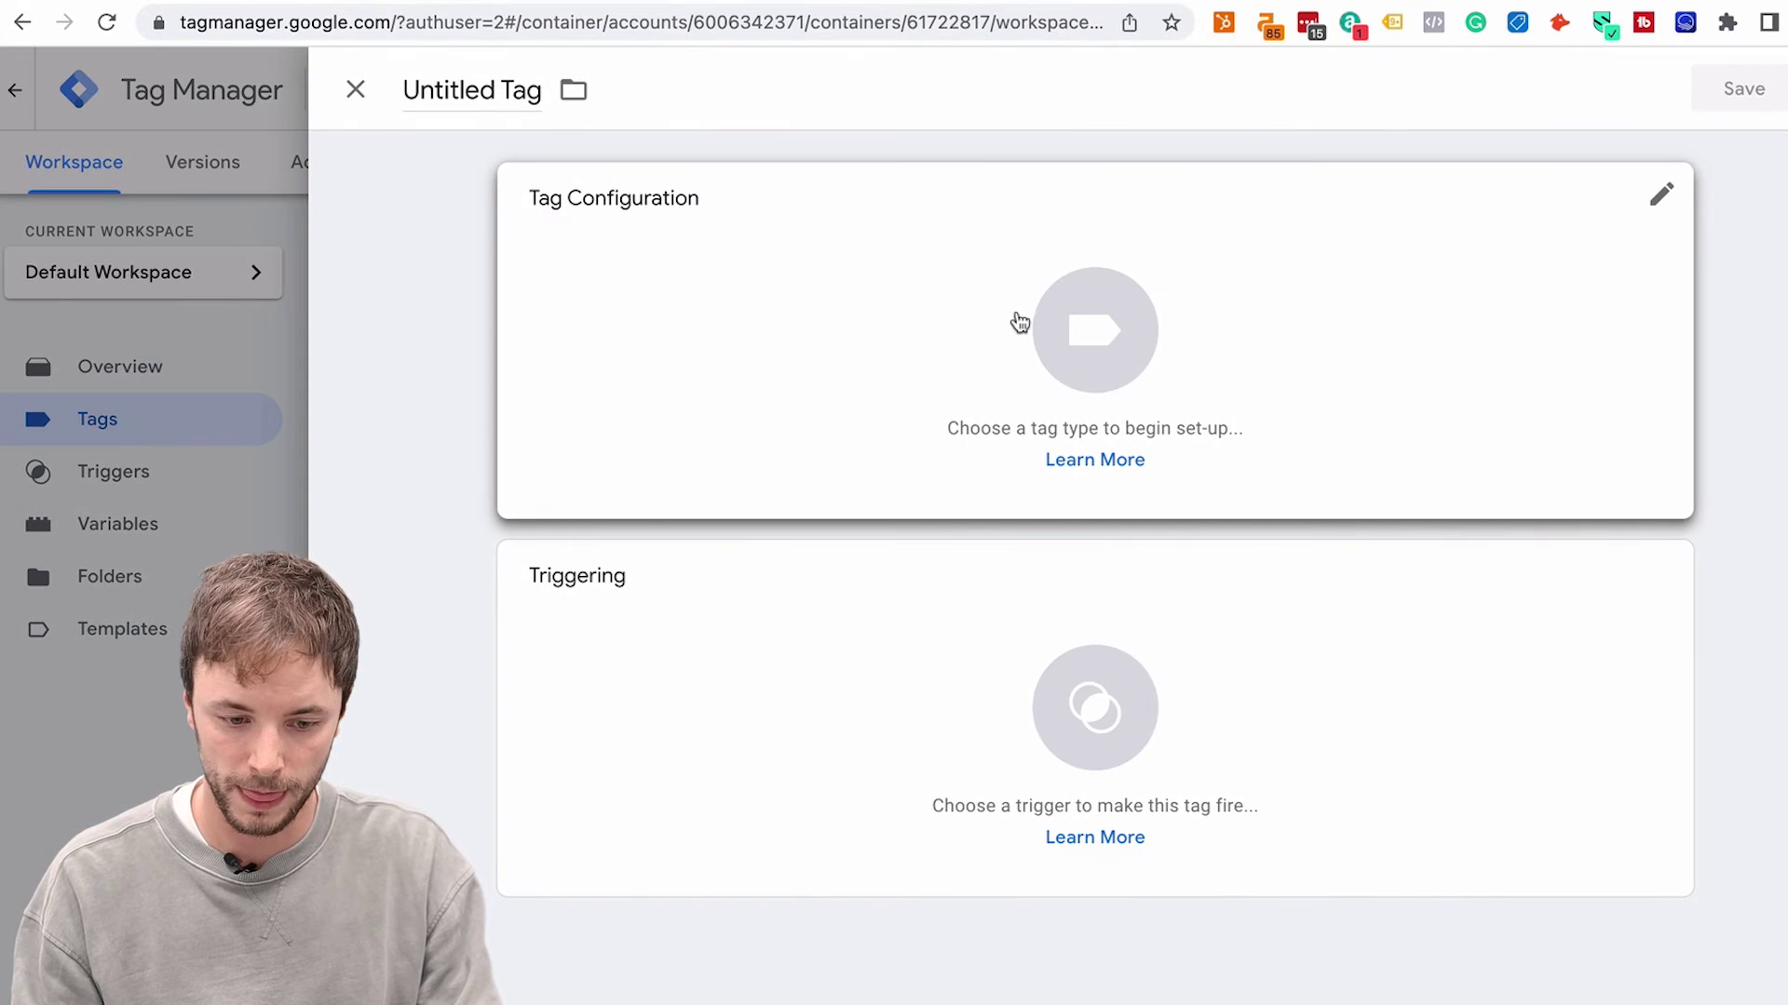
click(1068, 337)
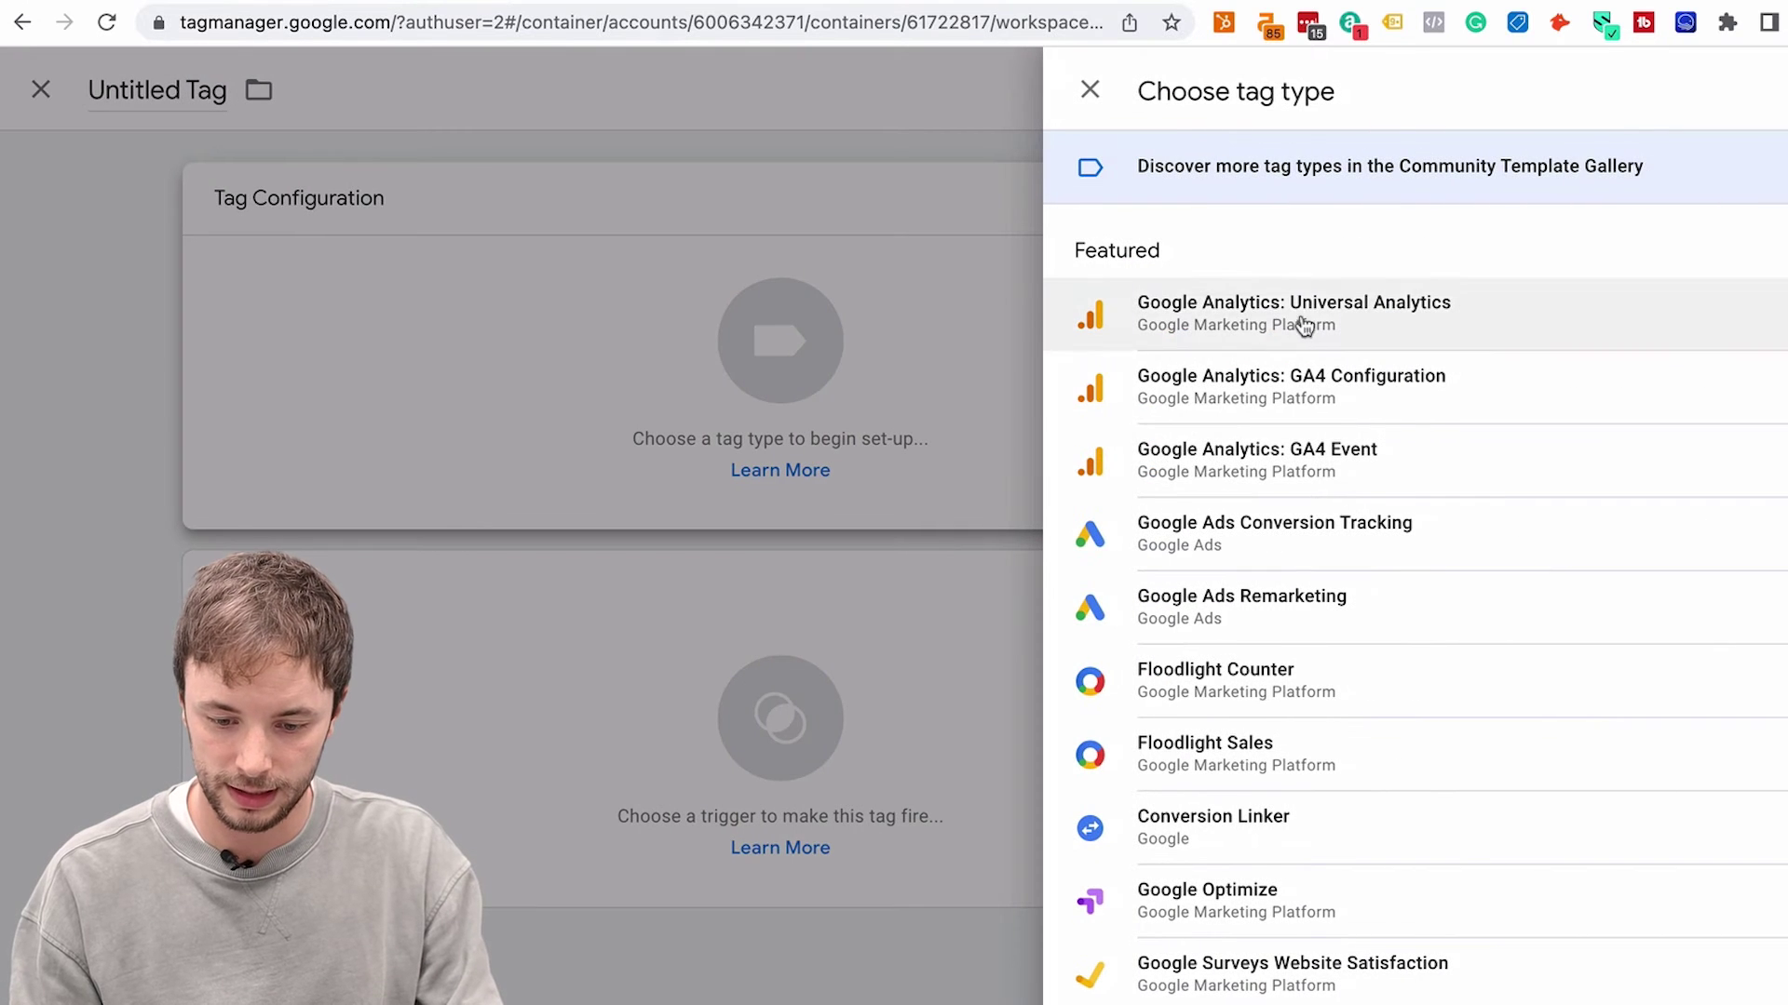
click(1250, 446)
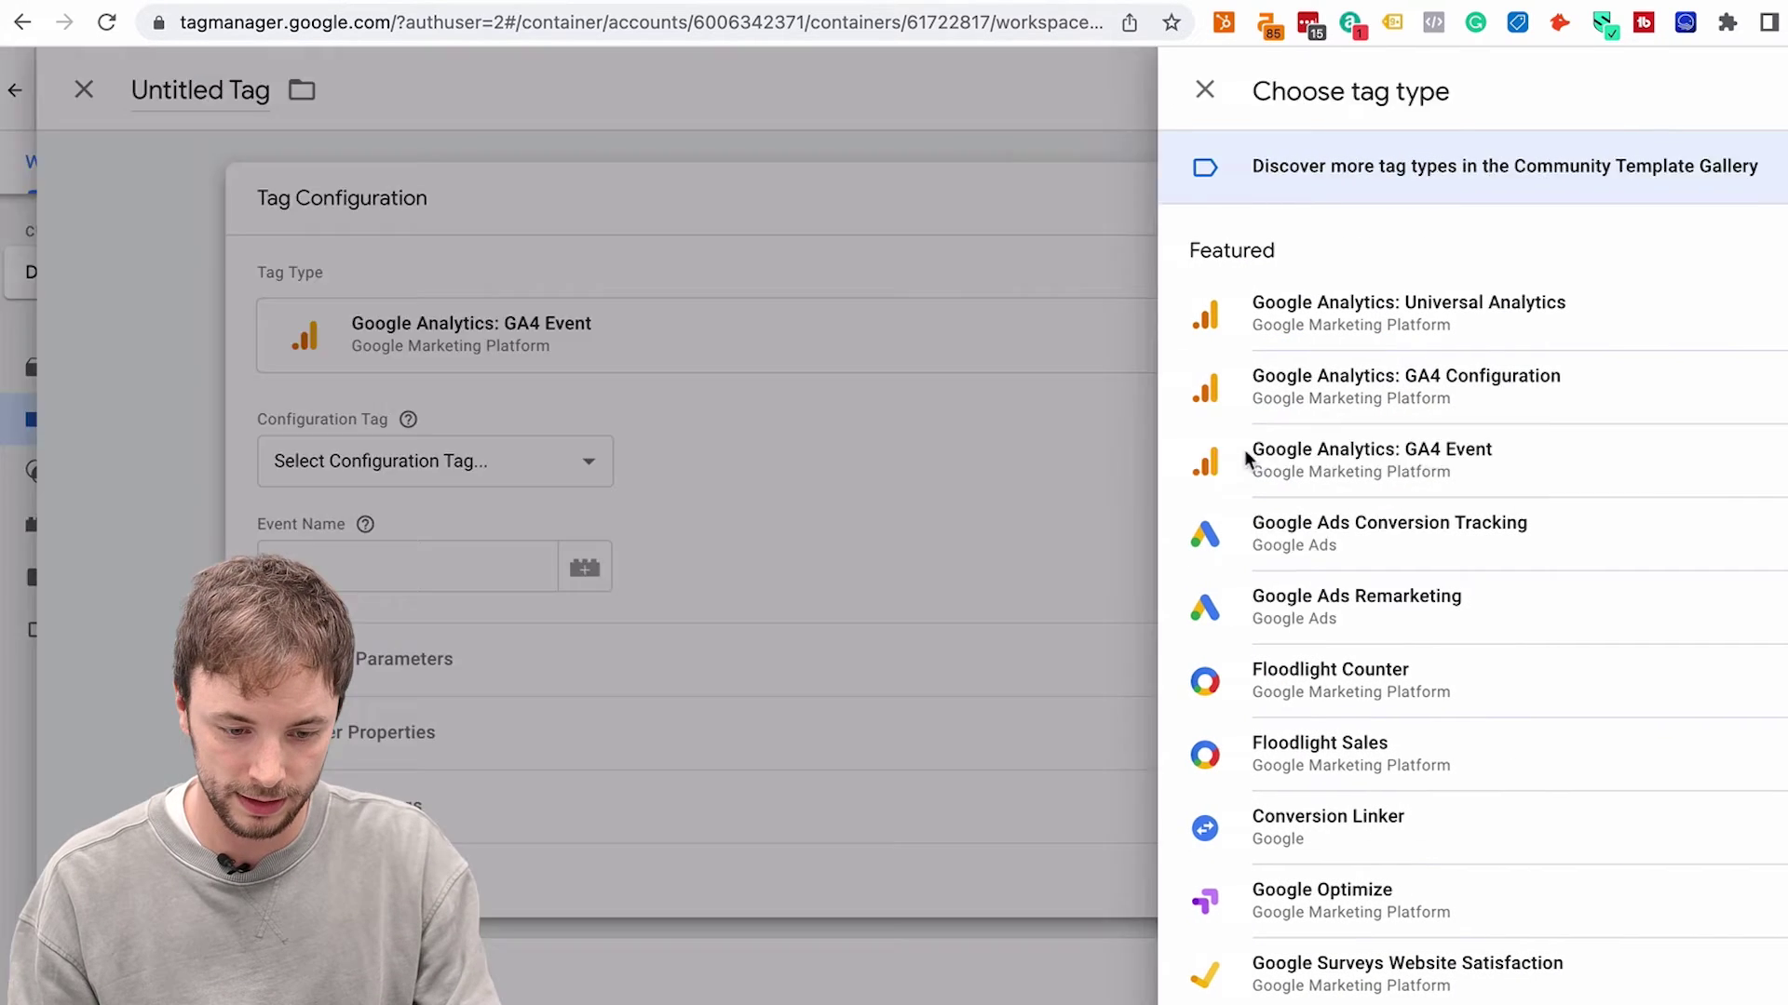
click(703, 460)
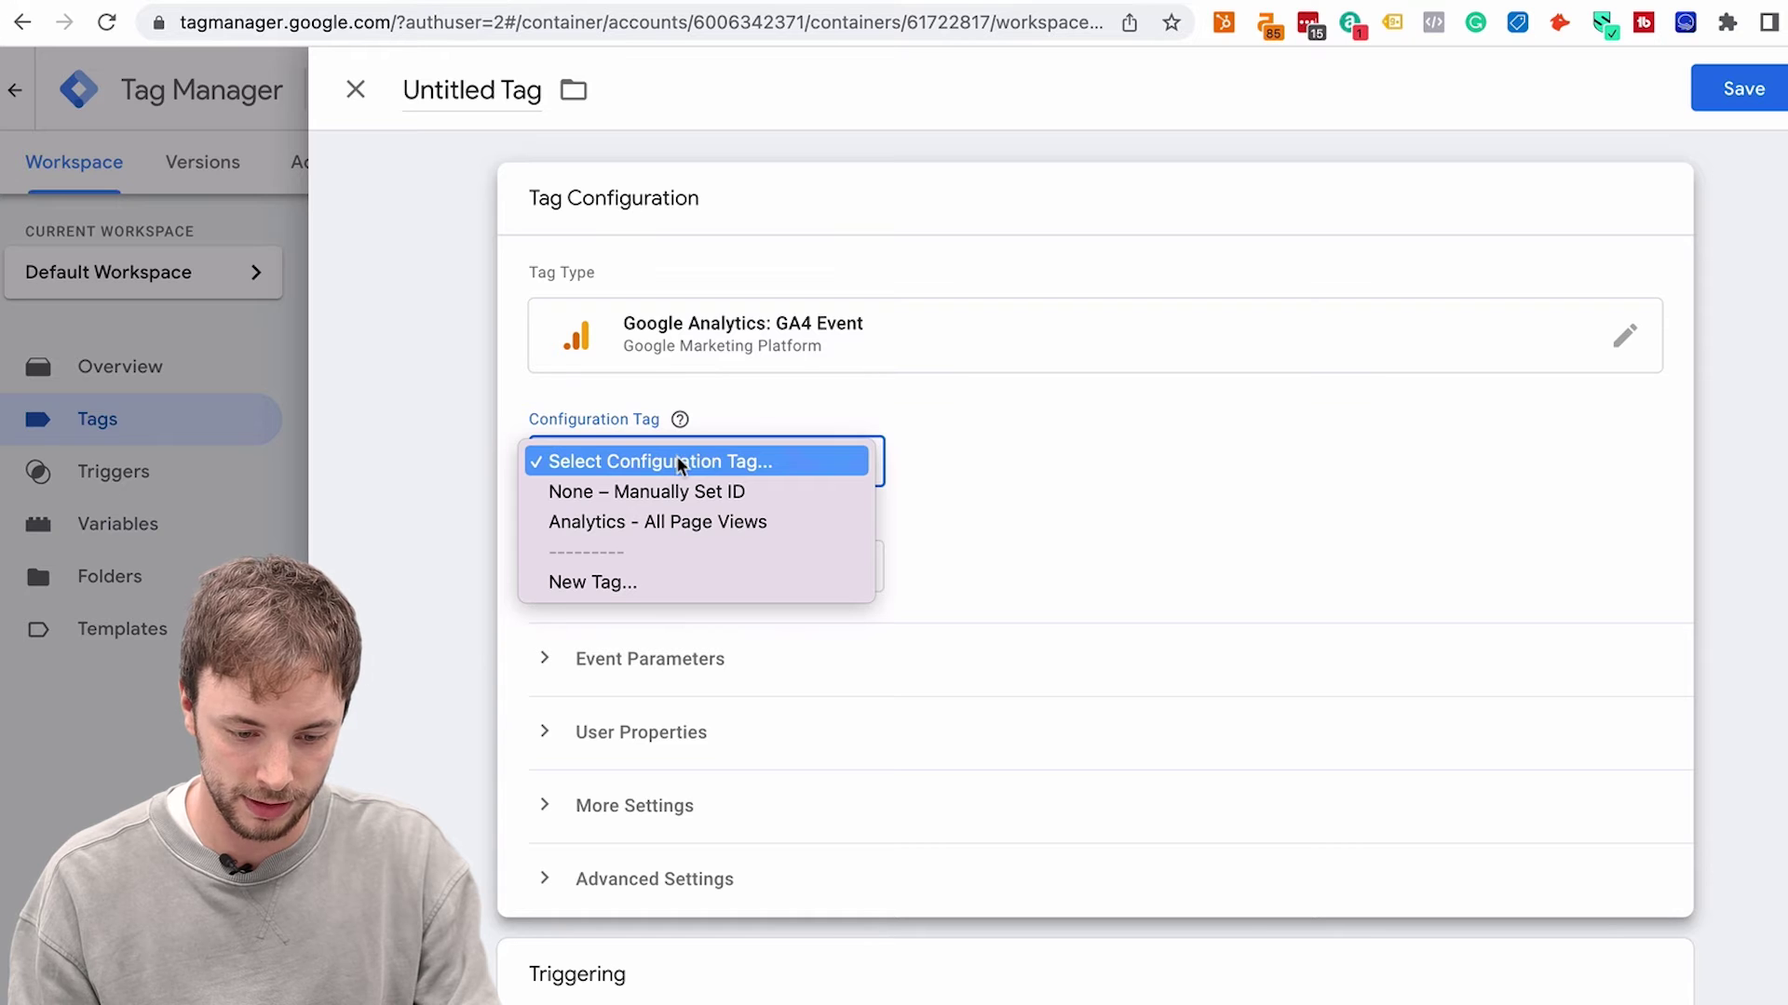
click(445, 426)
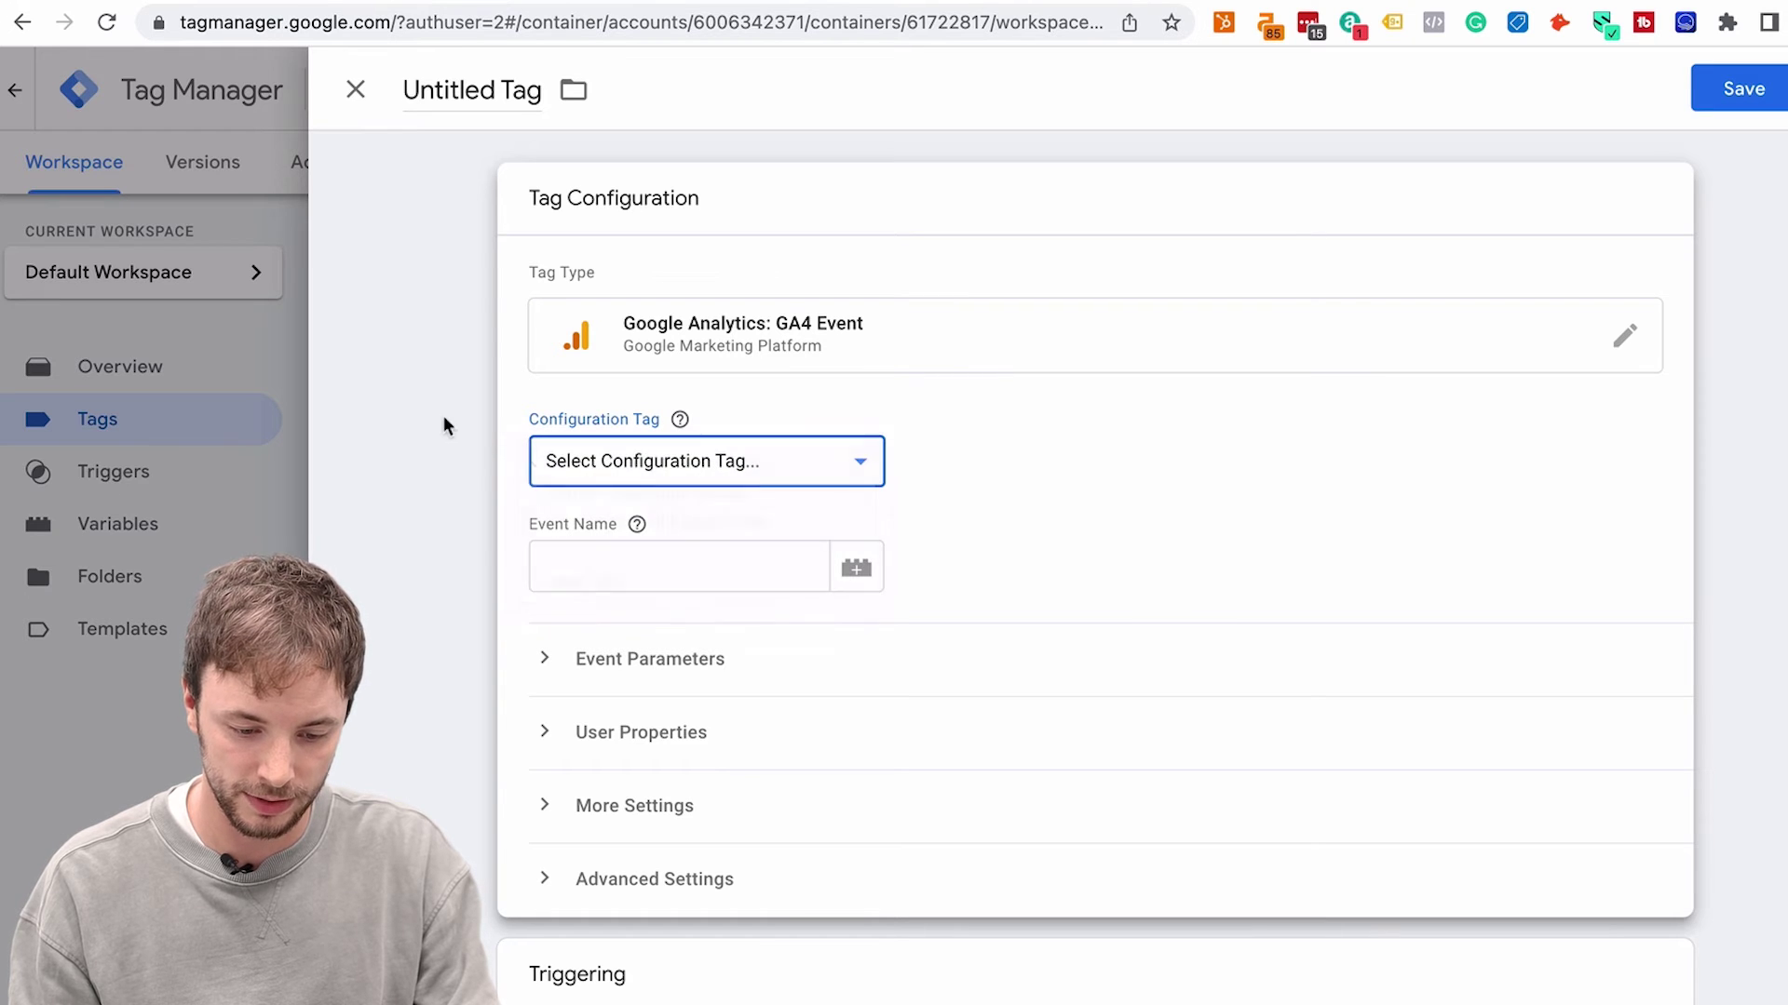
click(356, 94)
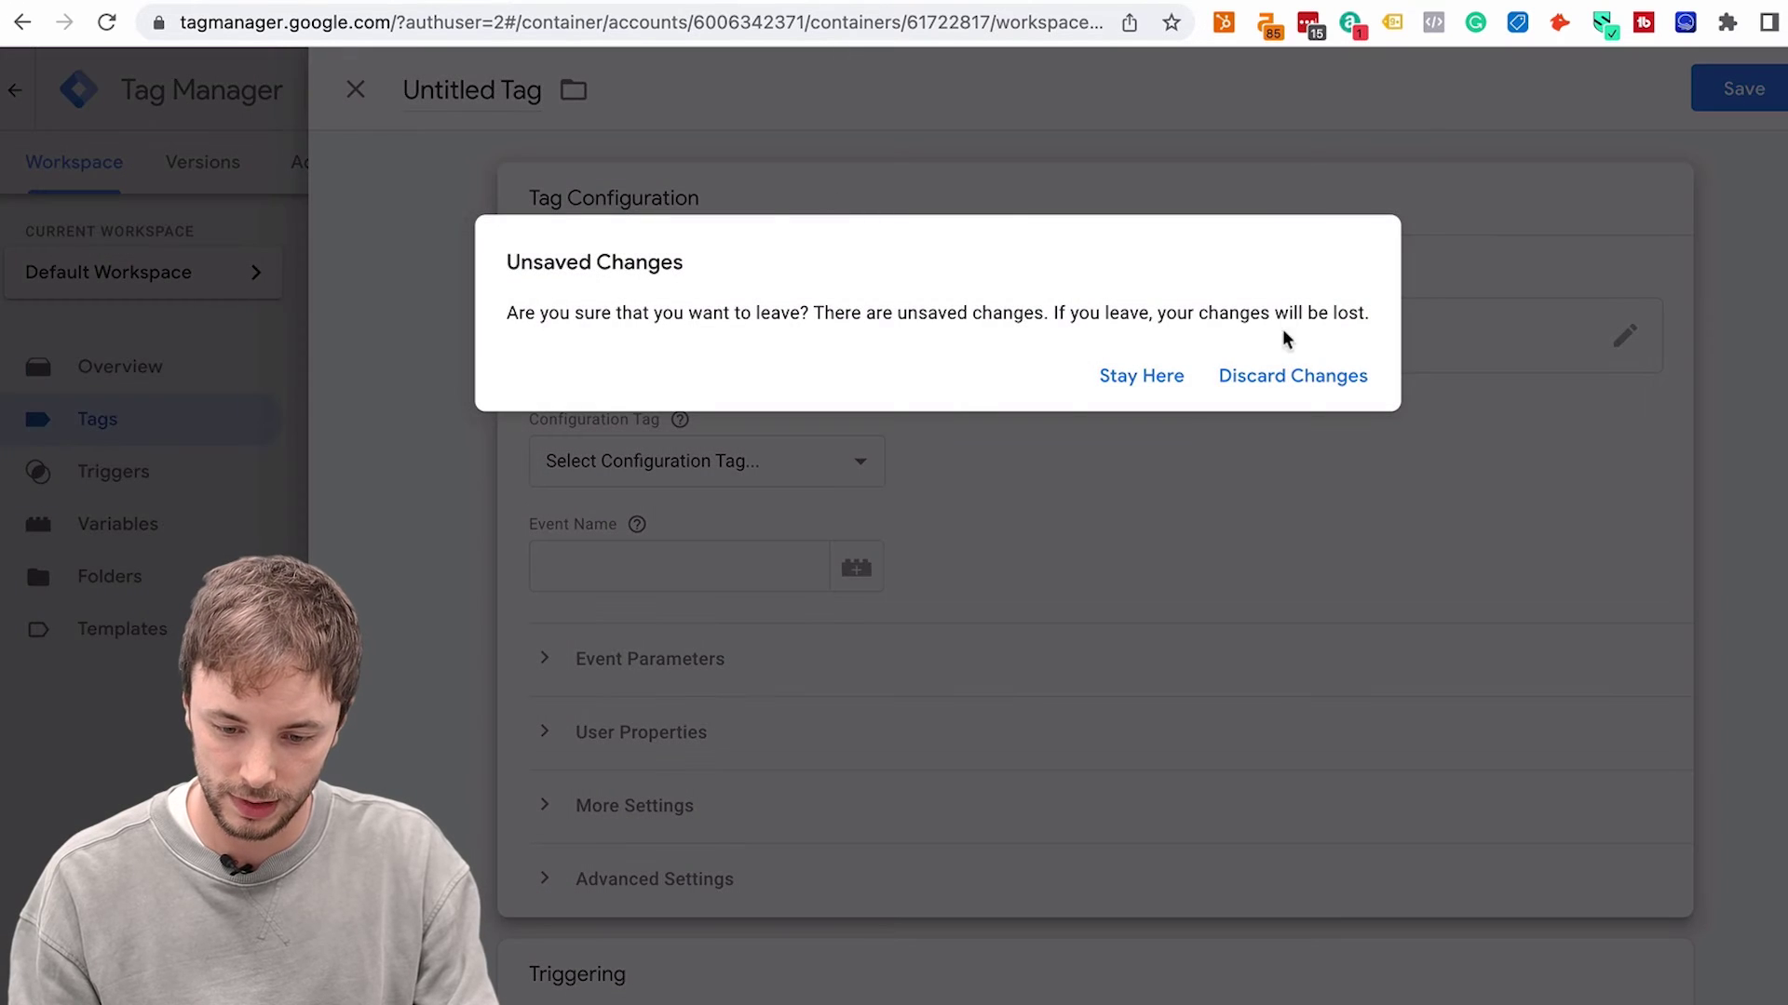
click(1276, 378)
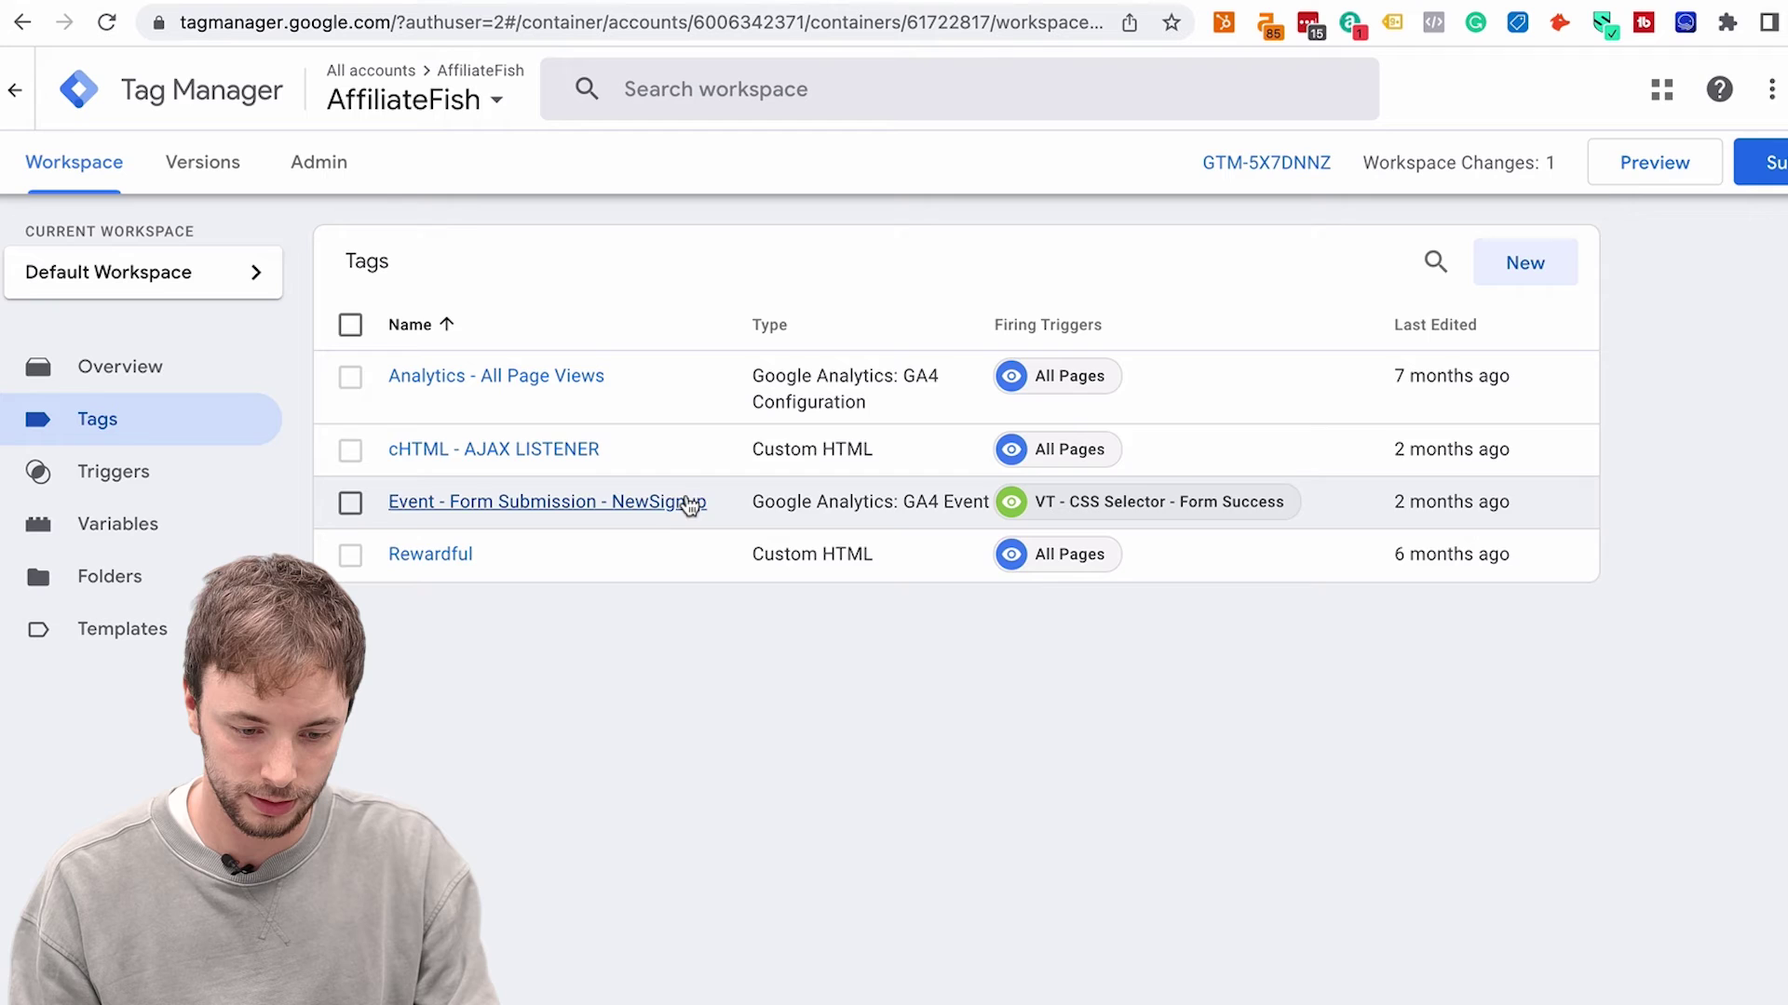
click(712, 502)
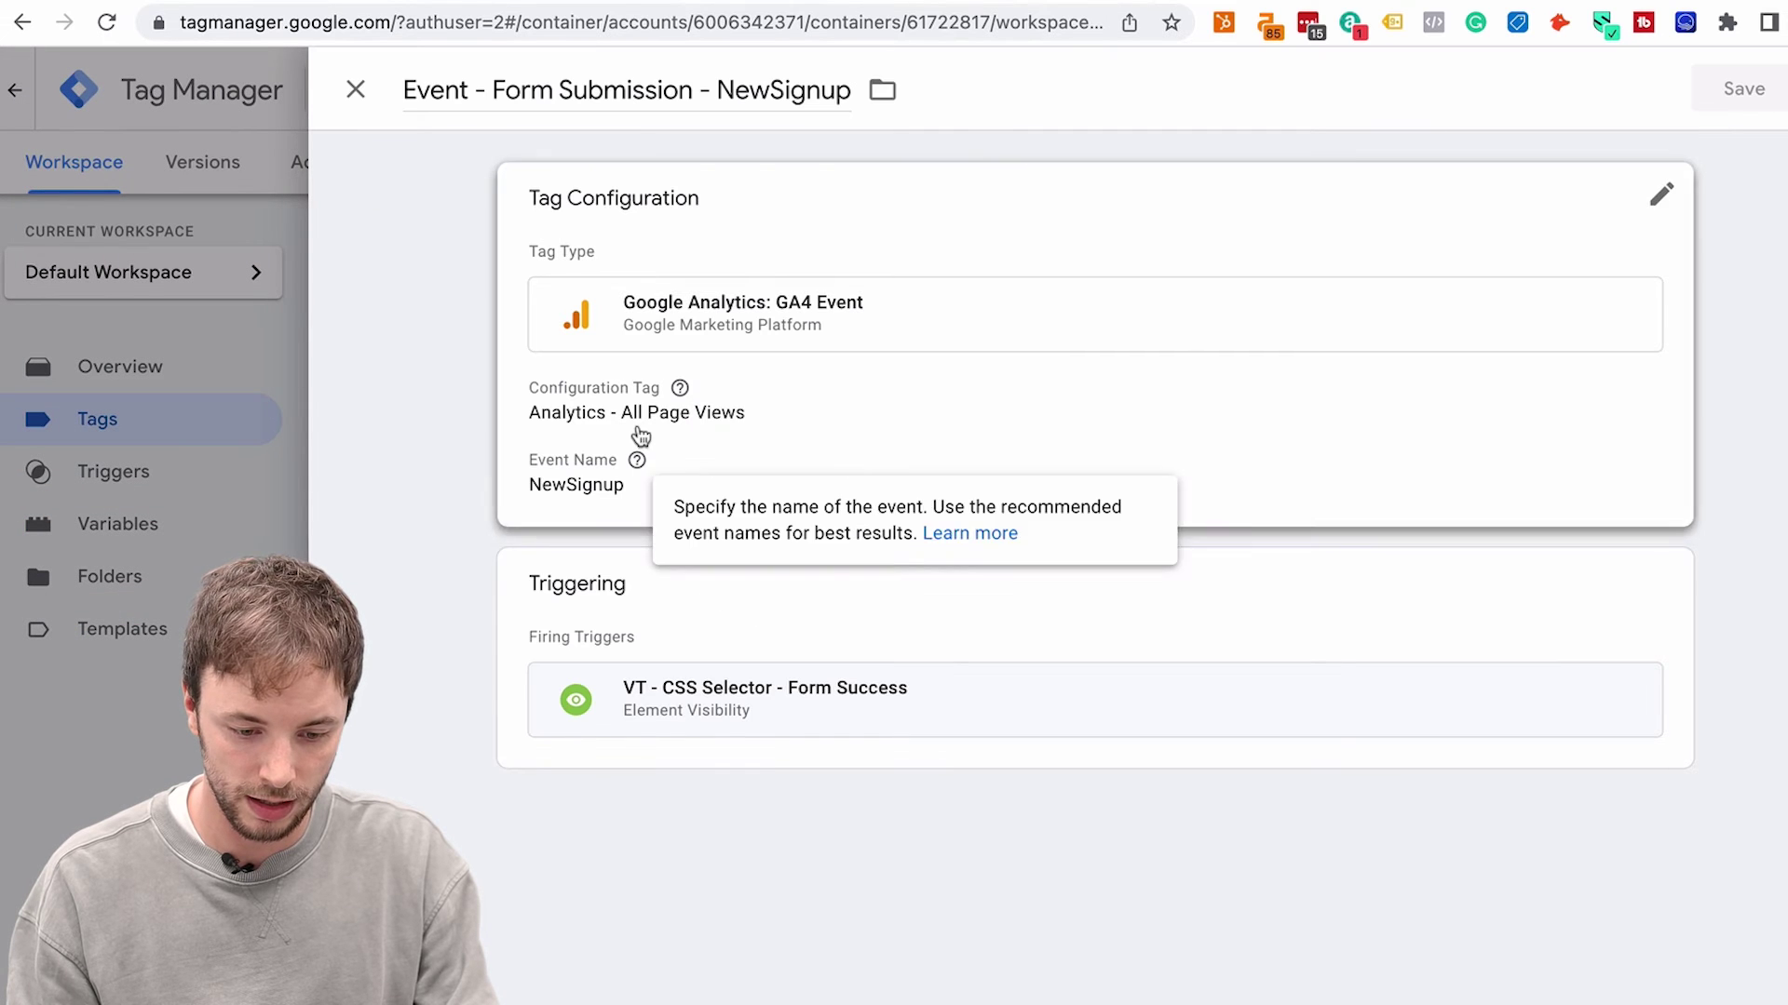
click(639, 431)
drag(647, 562, 522, 566)
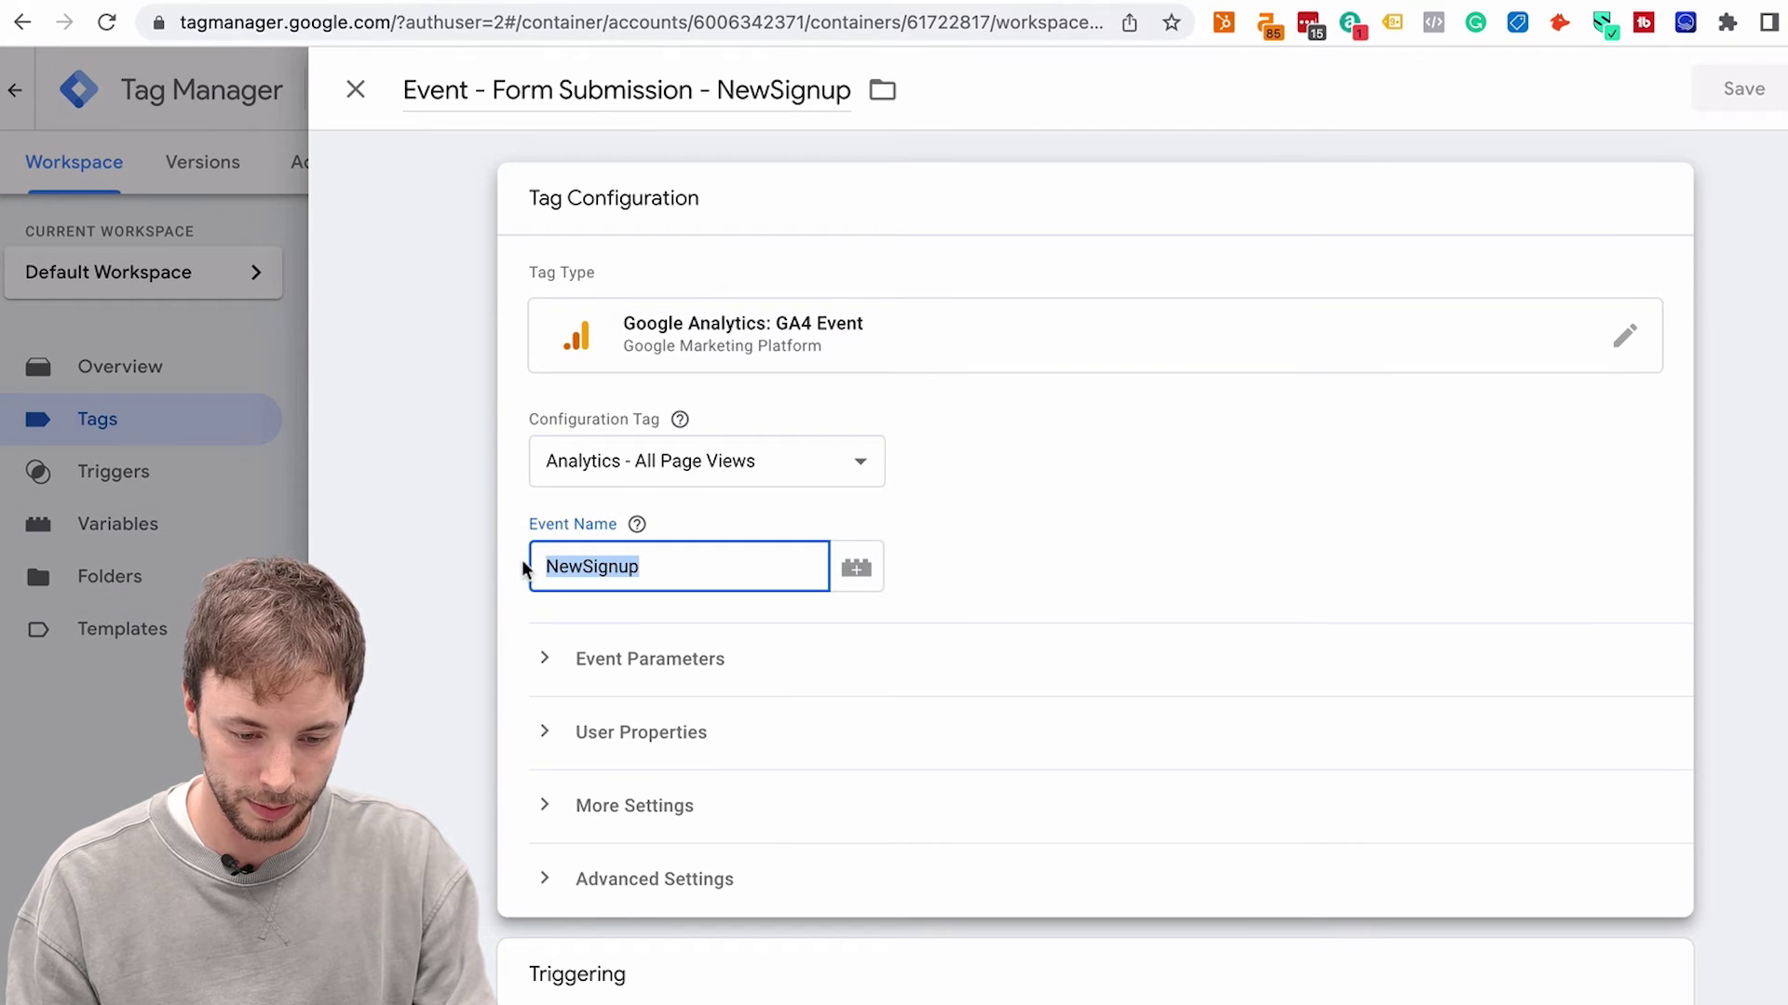
scroll(643, 931, down, 2)
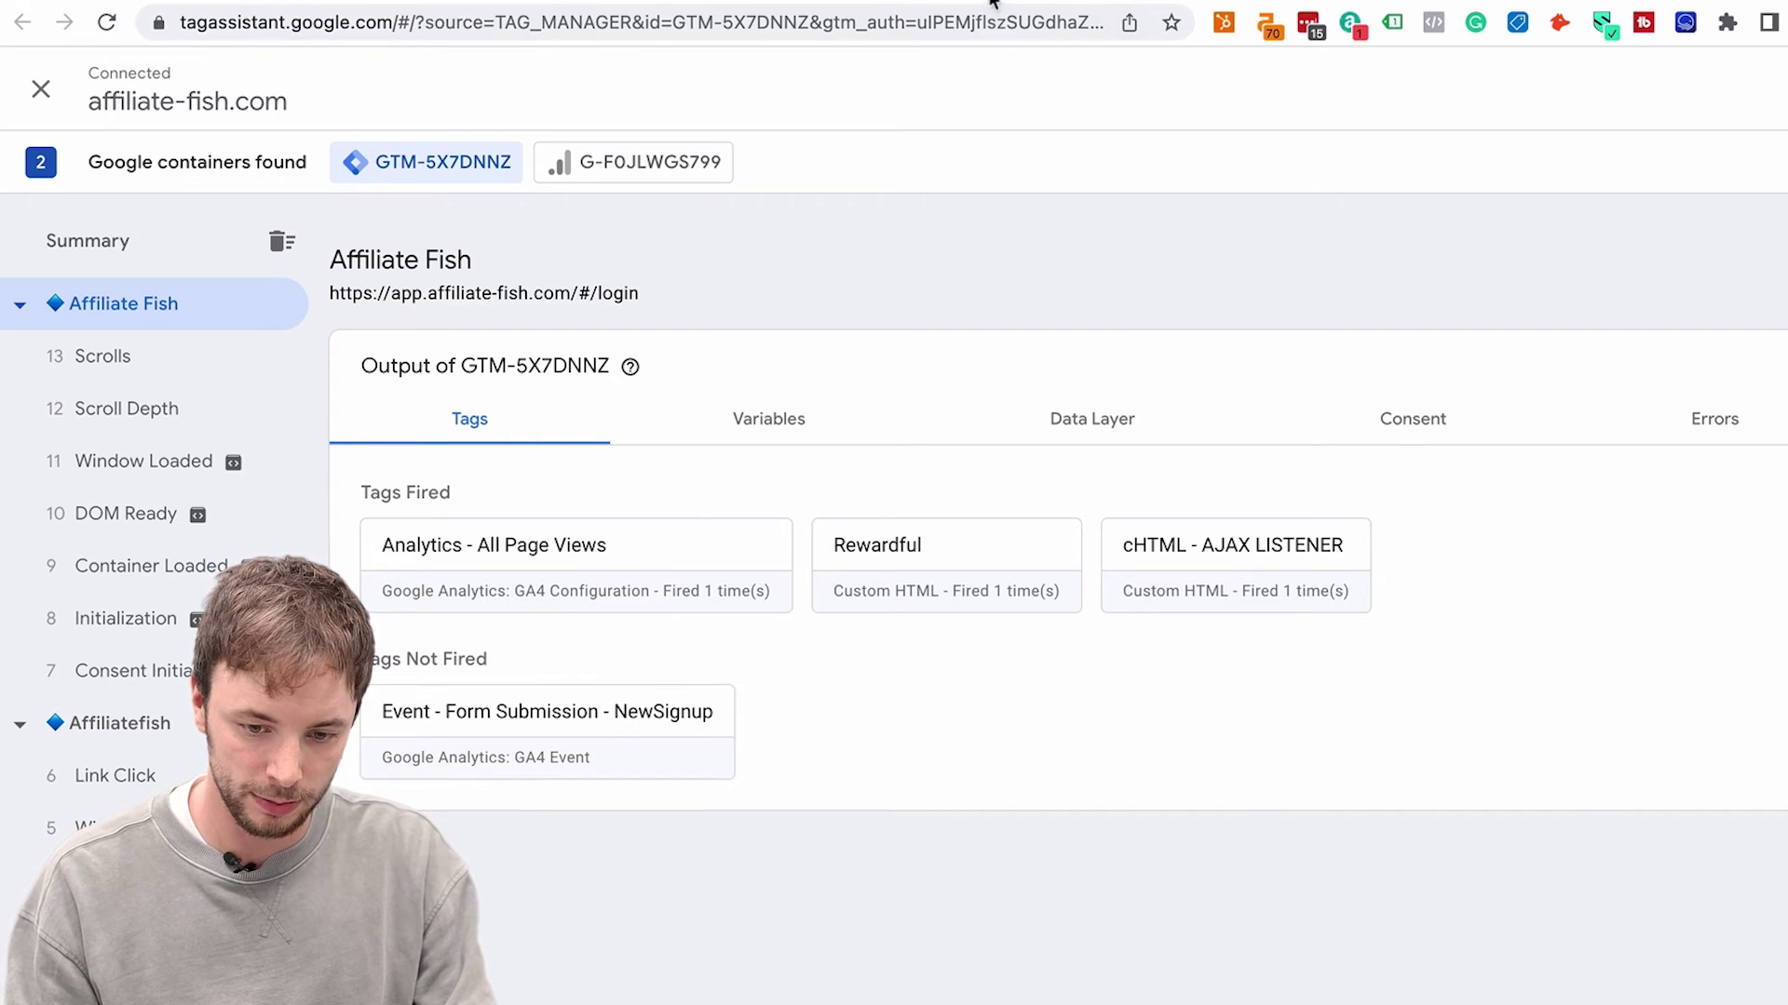
Check NewSignup is still under Tags Not Fired, then replace the login email's domain
key(super+grave)
click(1213, 611)
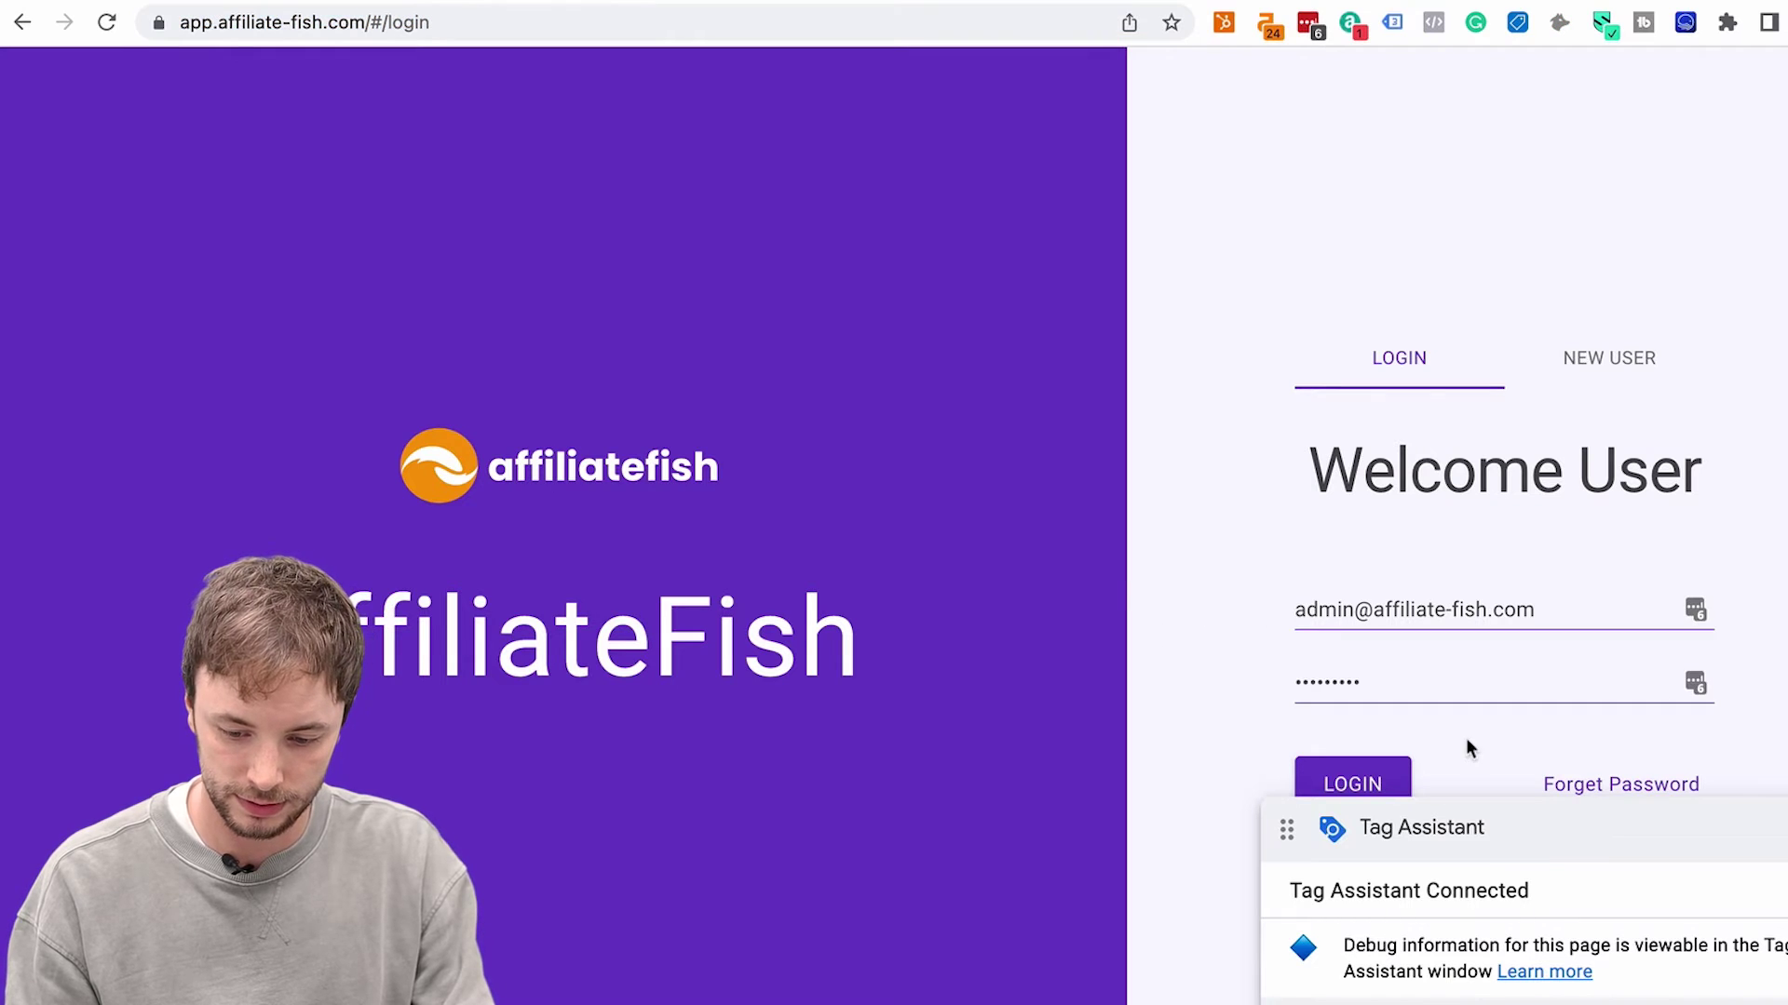
drag(1718, 827, 1717, 905)
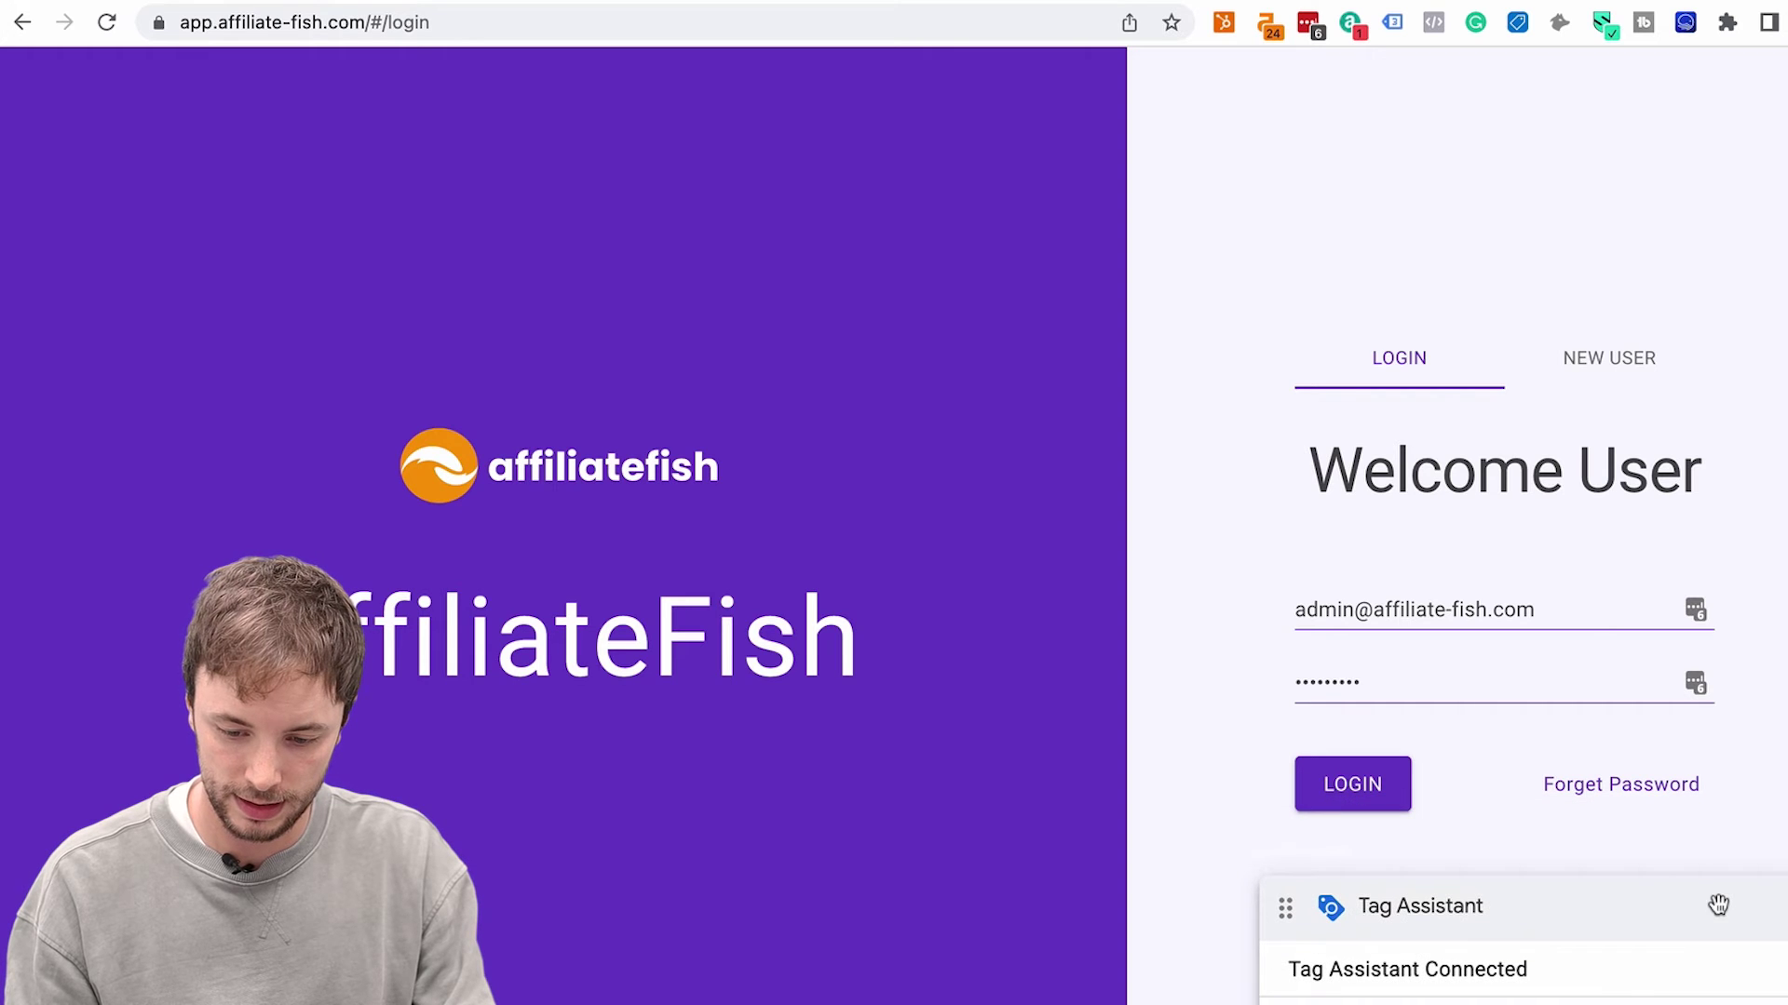
key(super+grave)
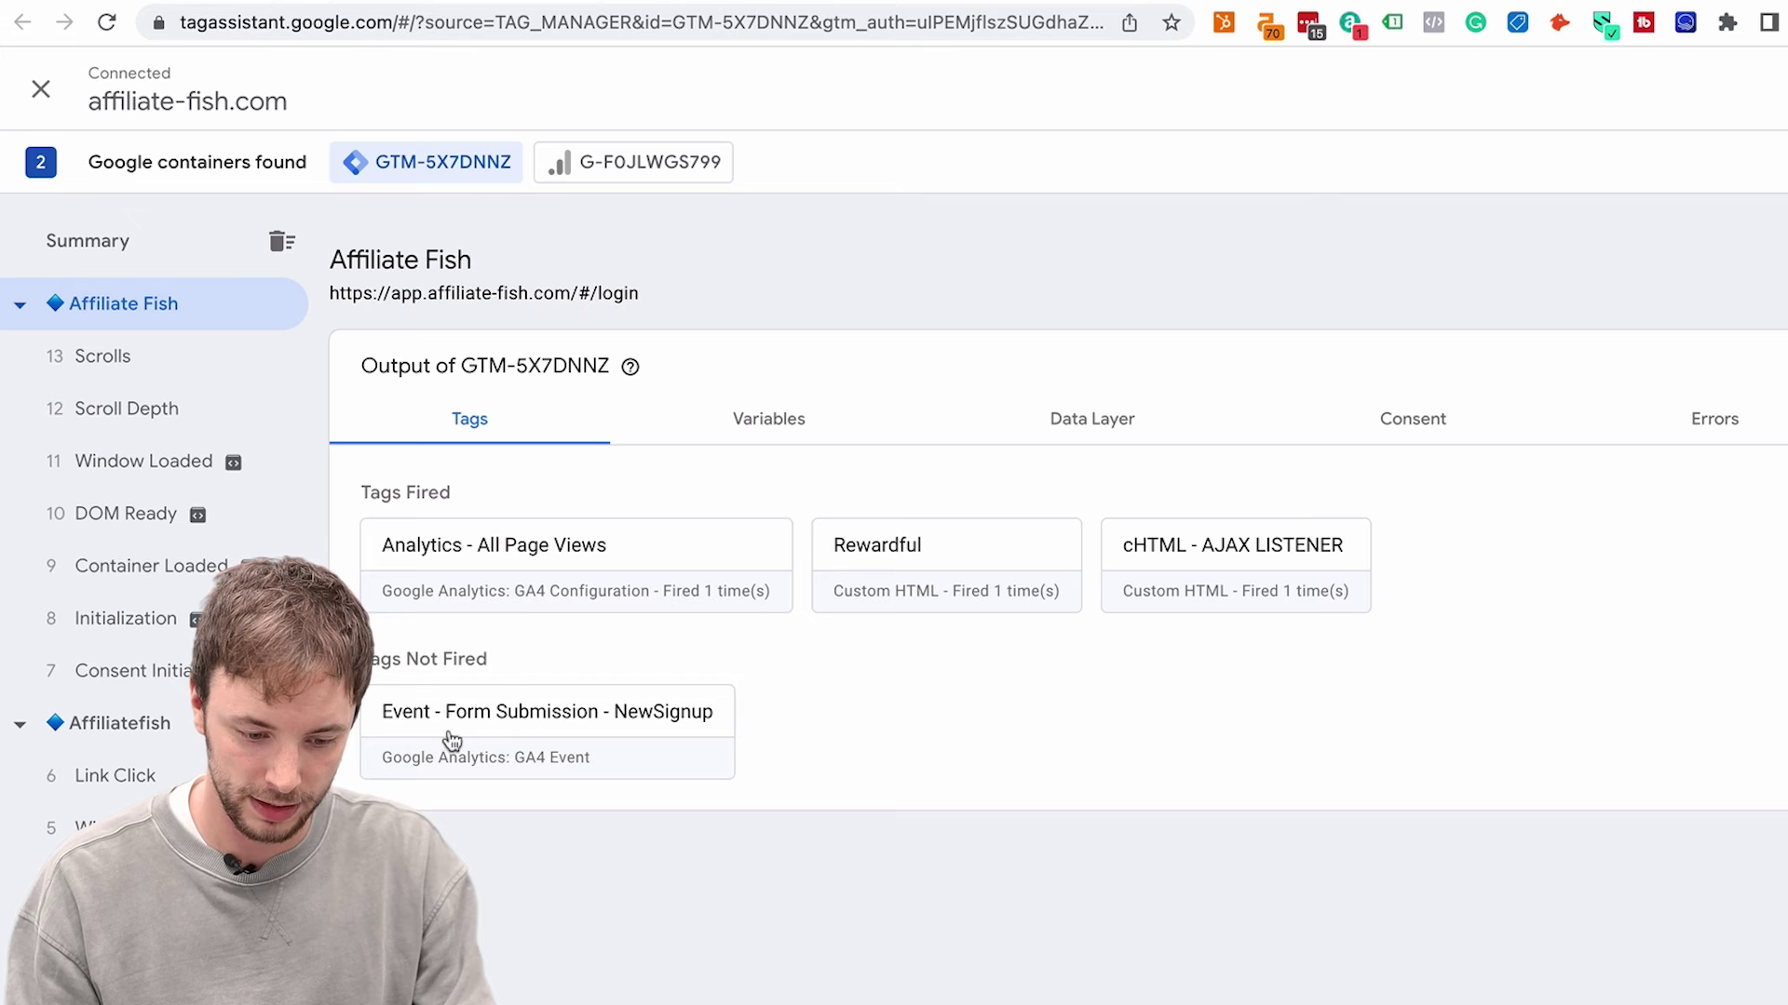
key(super+grave)
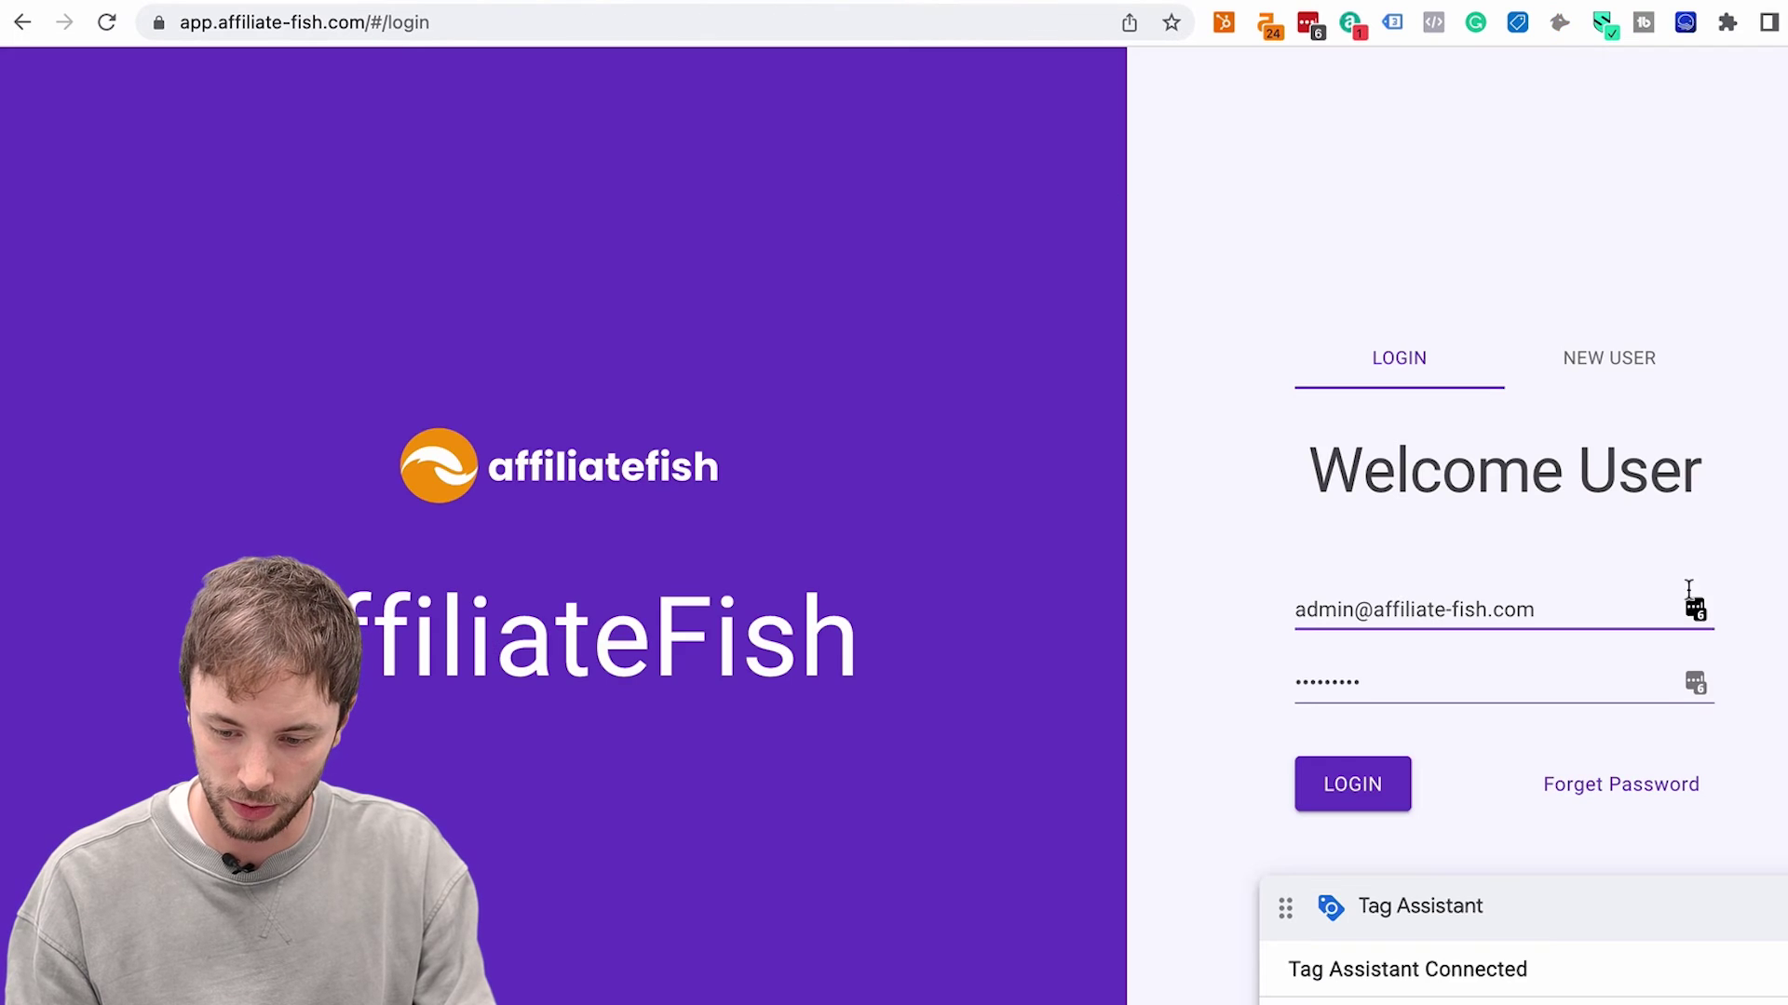
drag(1606, 616, 1466, 616)
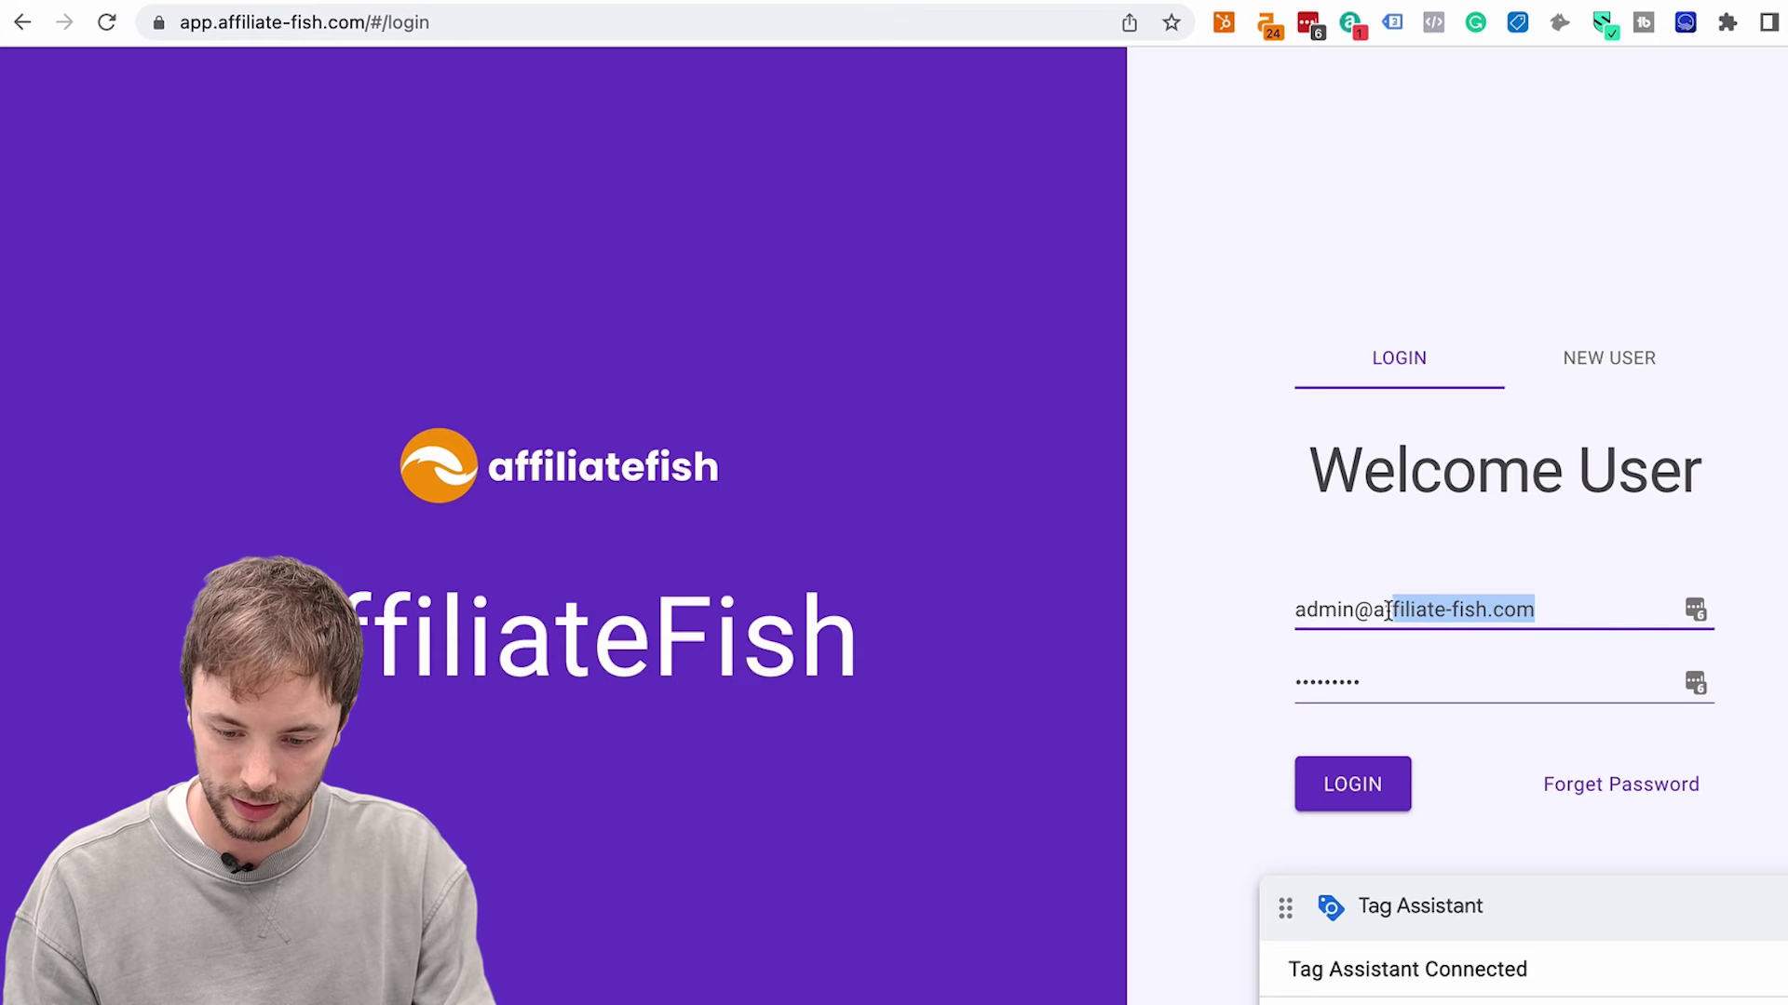
text(ttest)
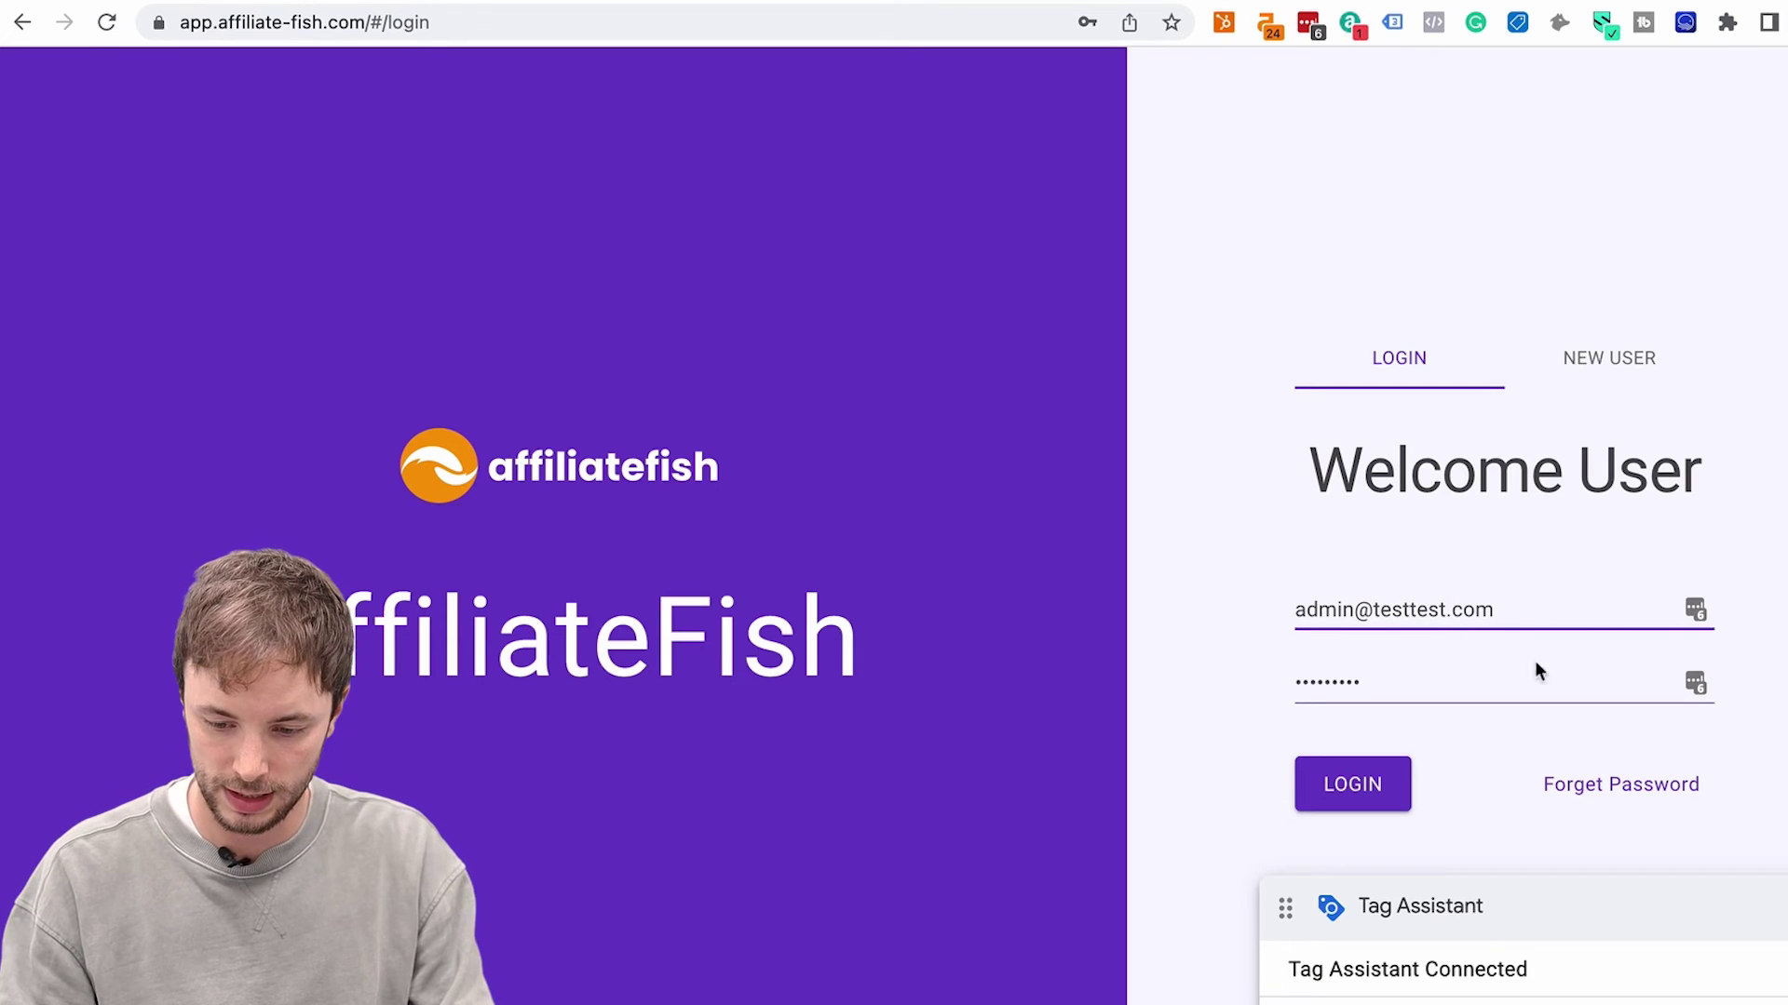
Switch to NEW USER, change the email domain and enter 'test' as the full name
click(1590, 365)
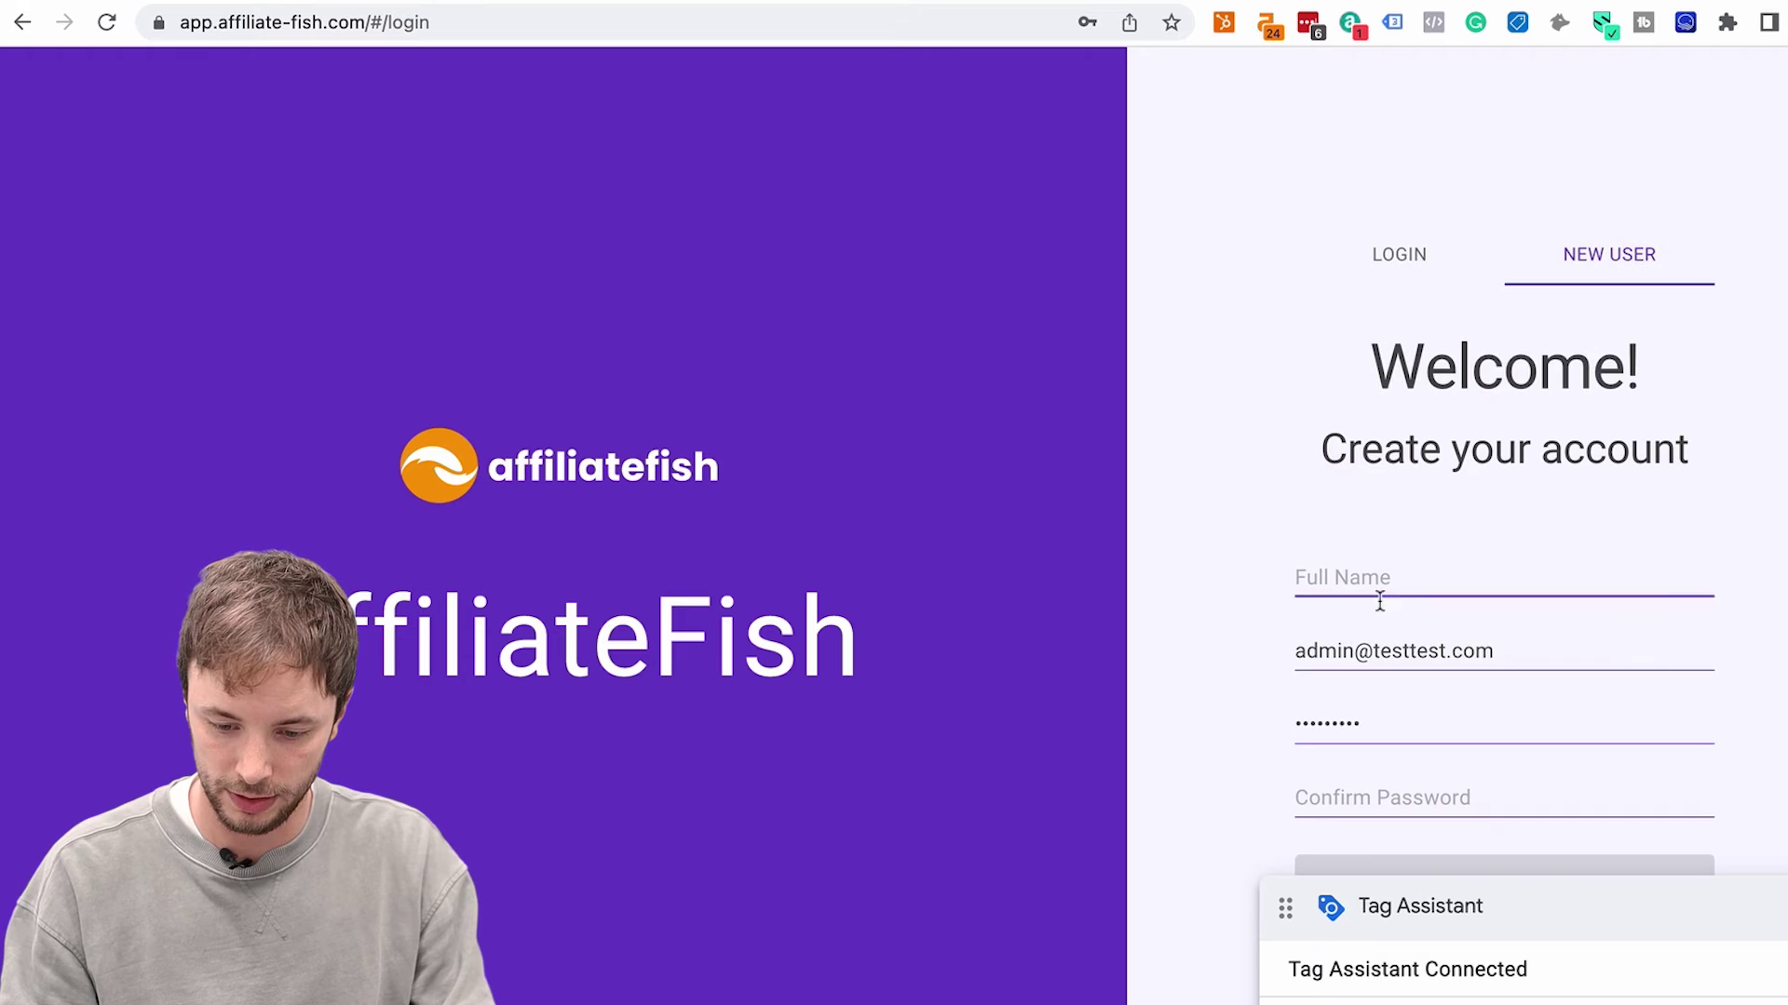
drag(1538, 642, 1399, 642)
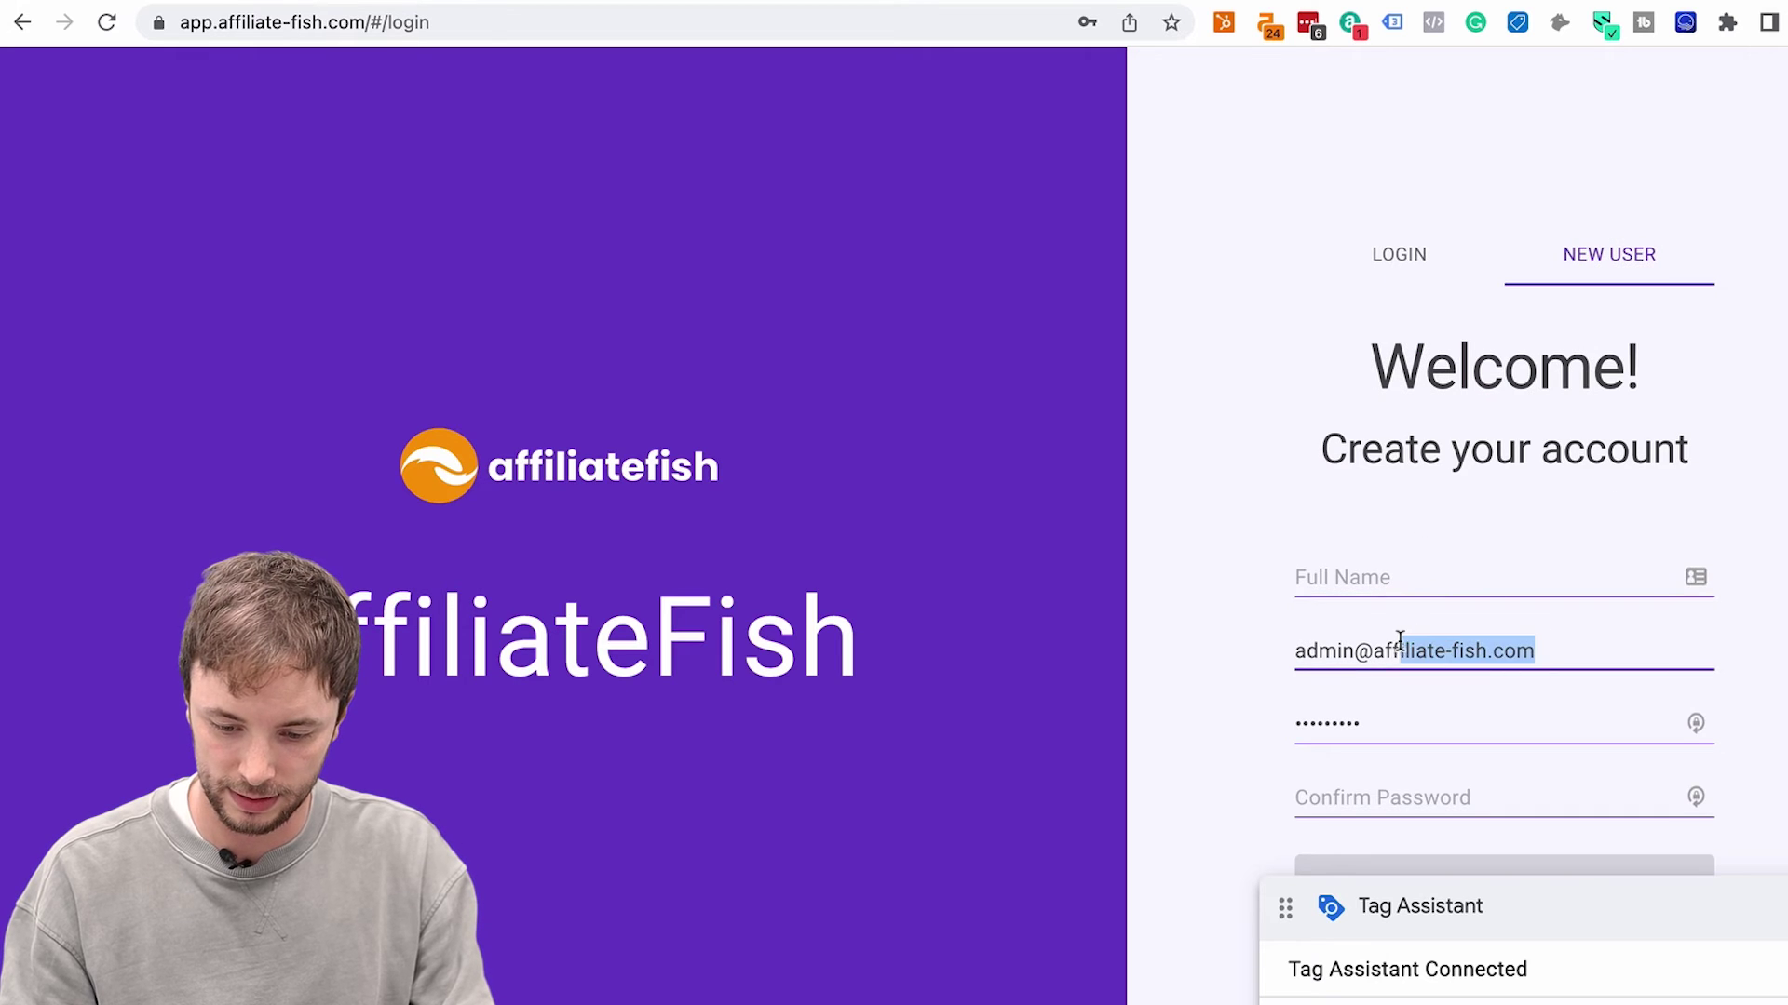
text(test)
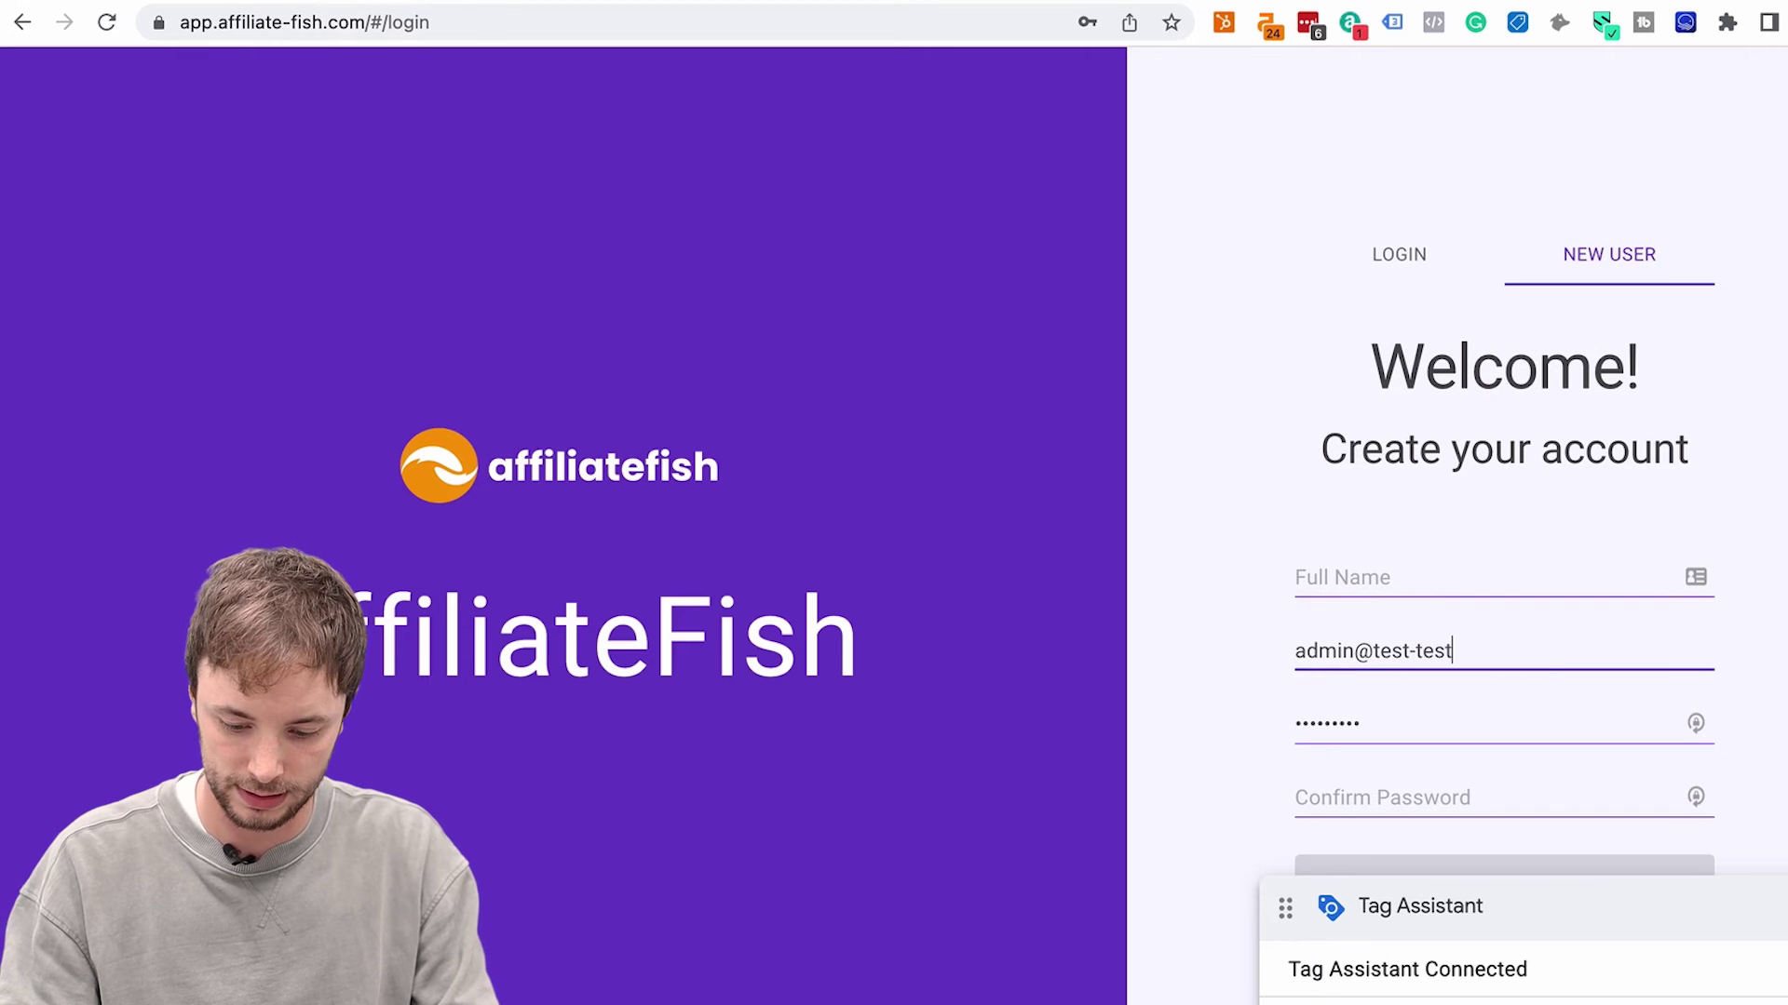
click(1376, 603)
text(test)
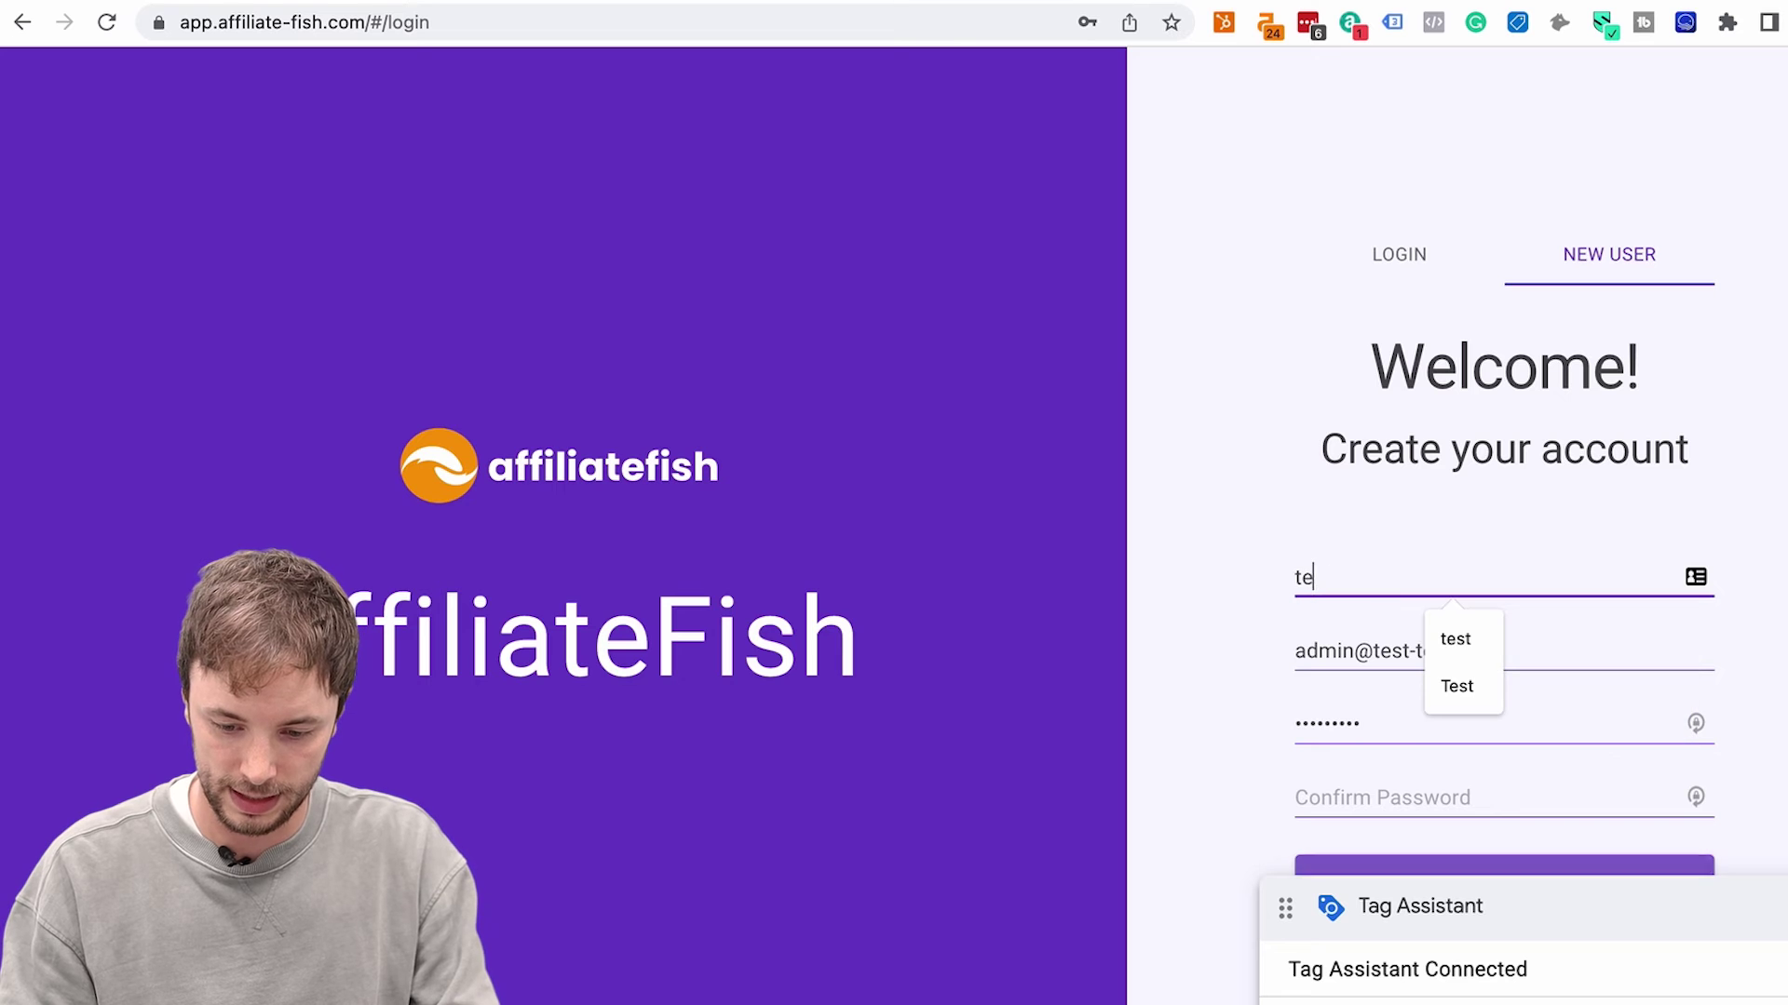
Fill both passwords with a generated password, create the account, and check Tag Assistant for NewSignup
click(1692, 731)
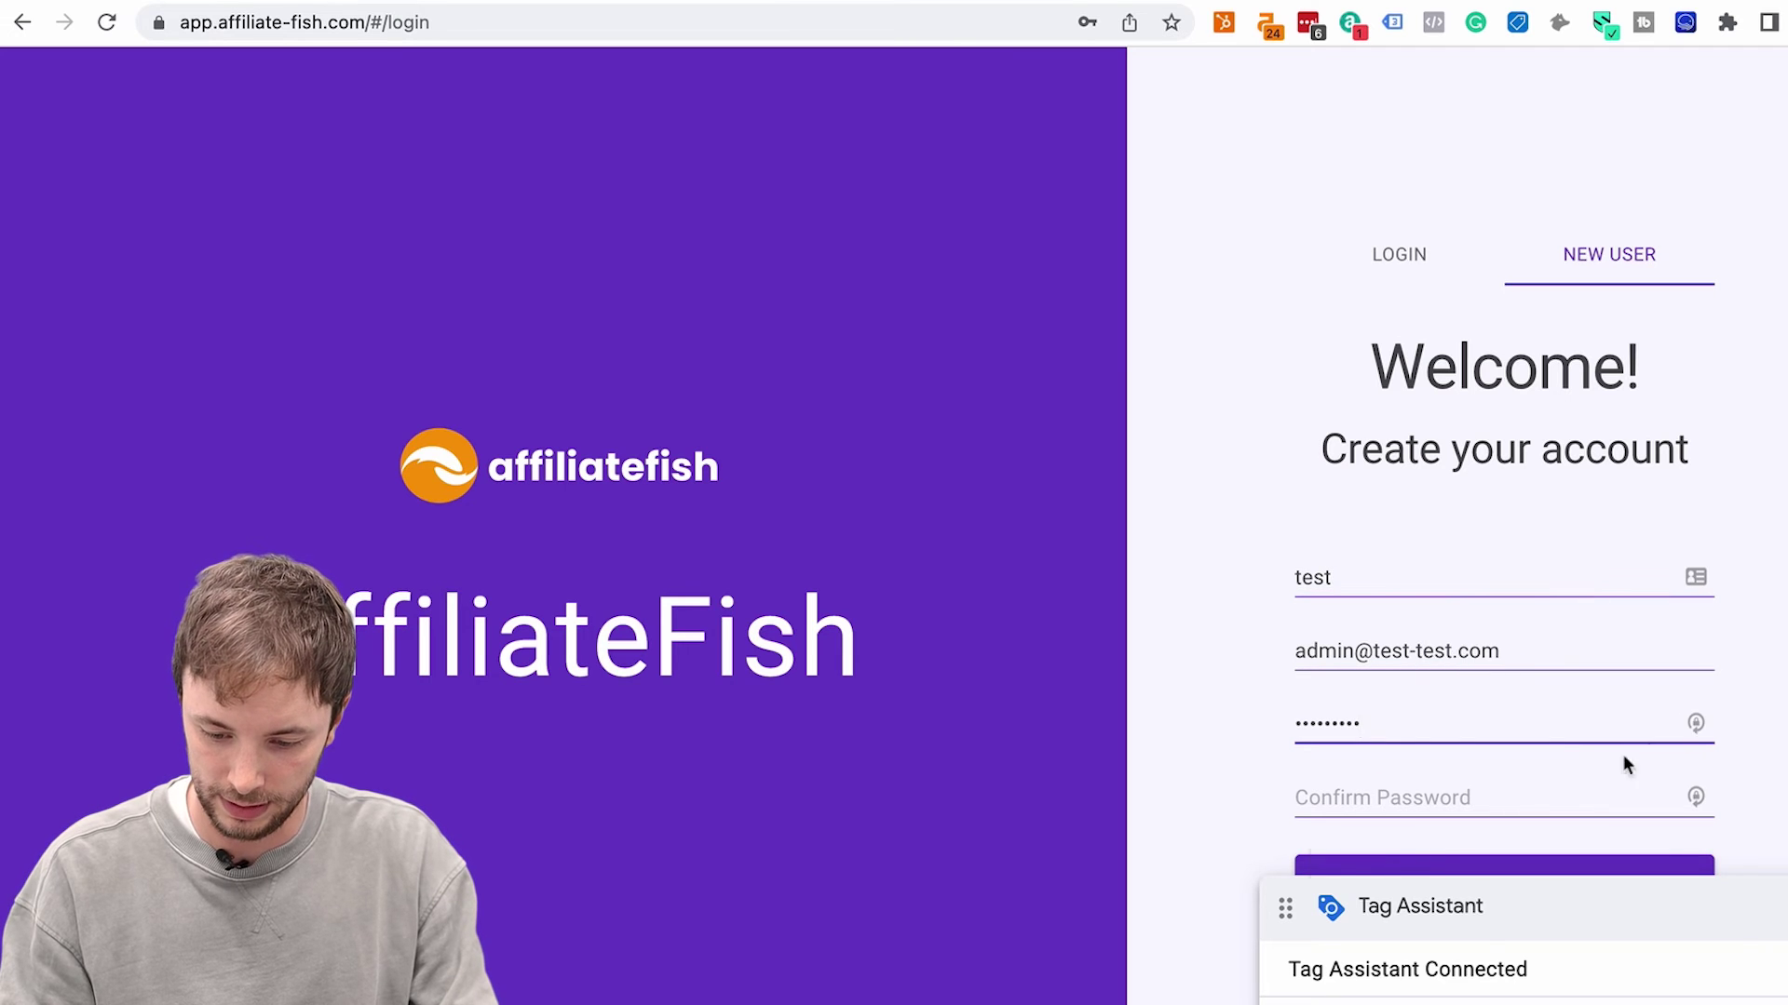
click(1536, 973)
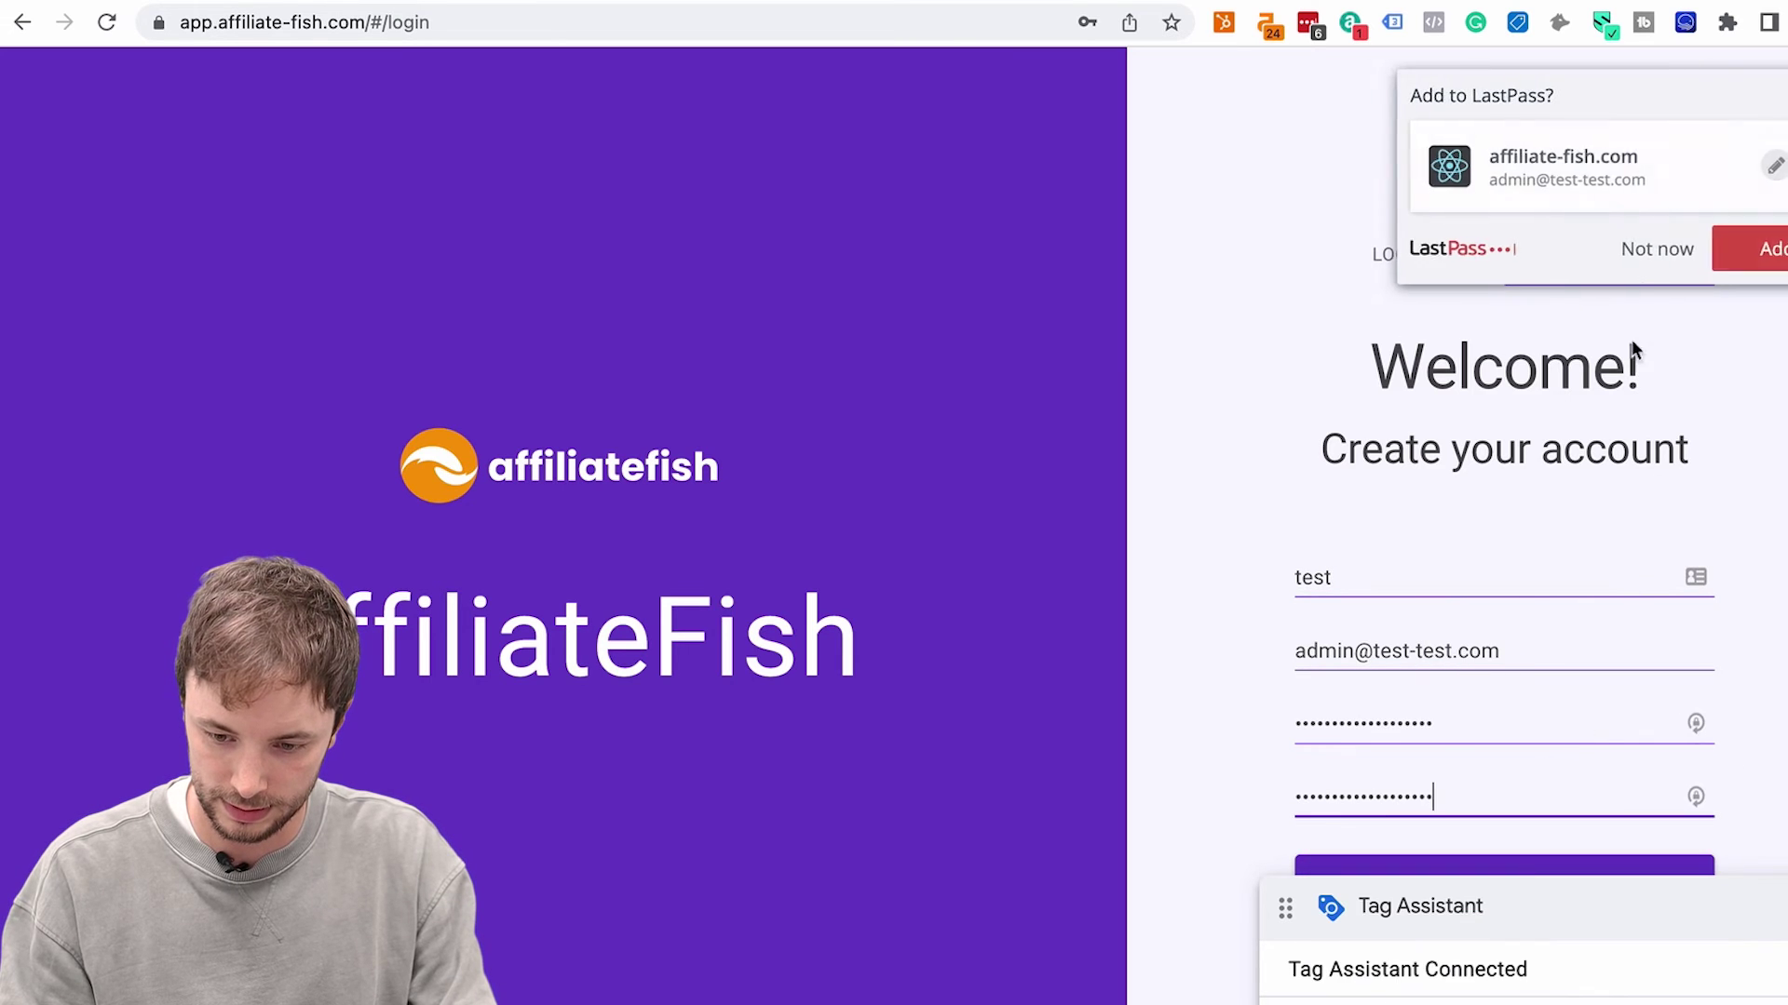
click(1648, 249)
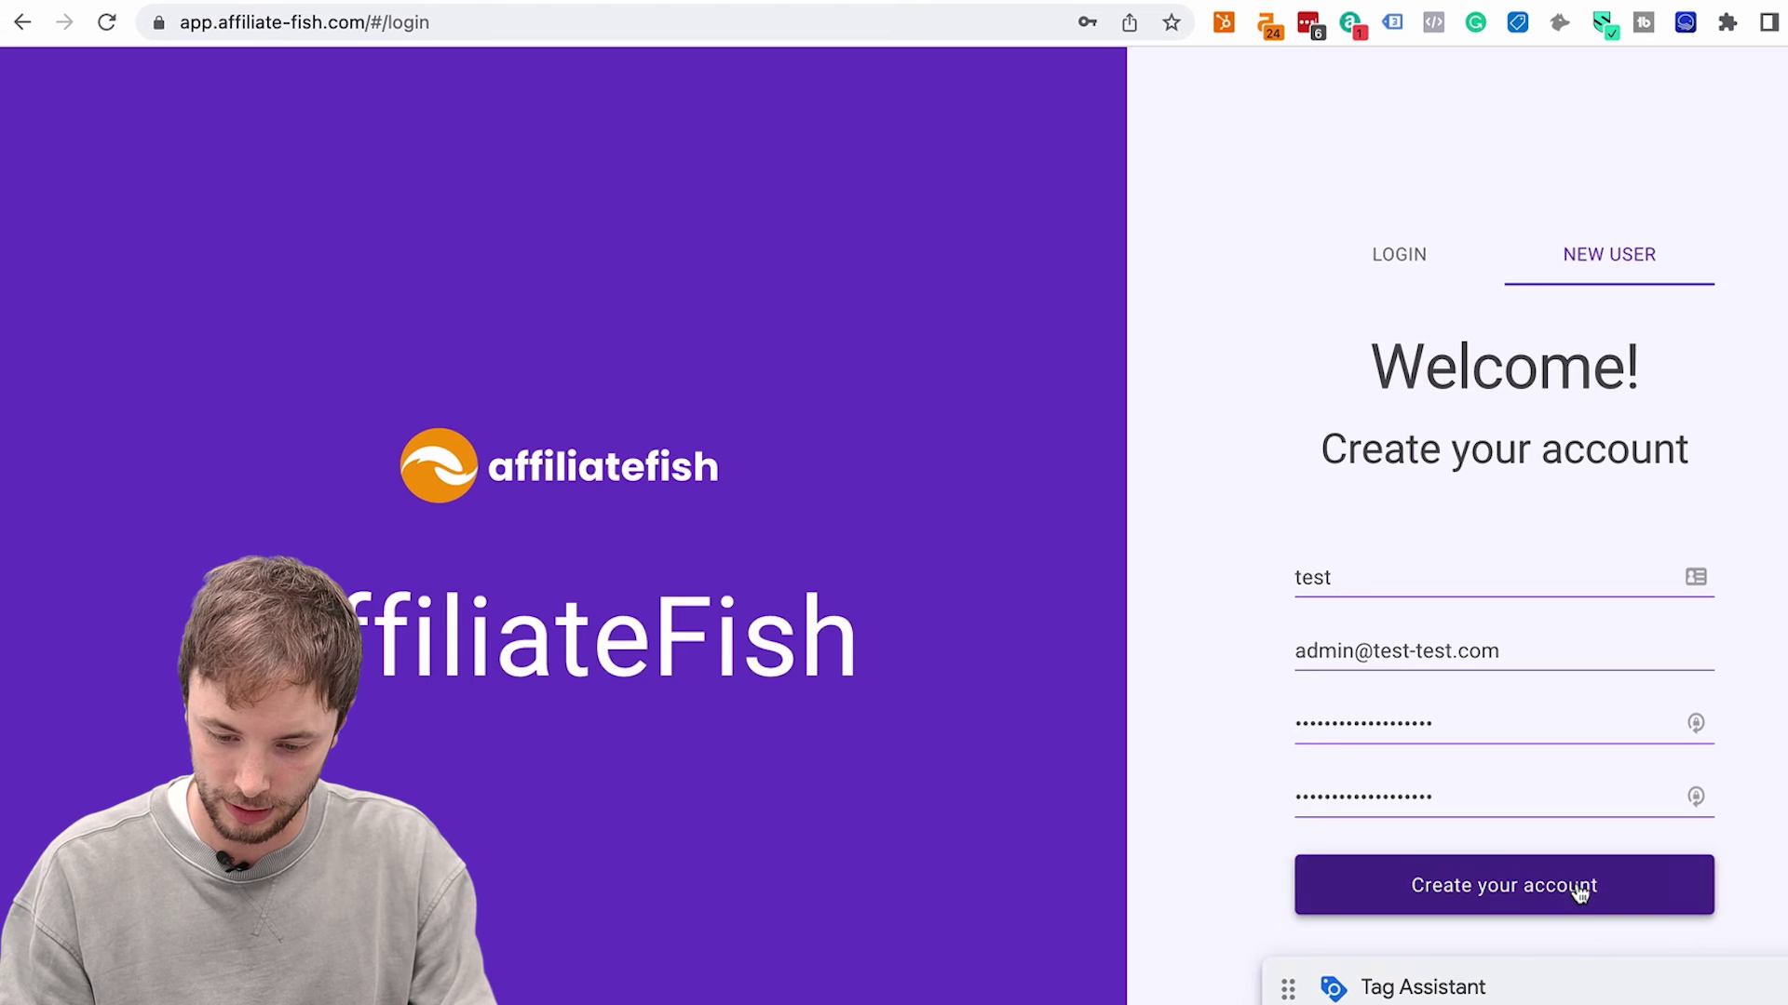
click(1580, 886)
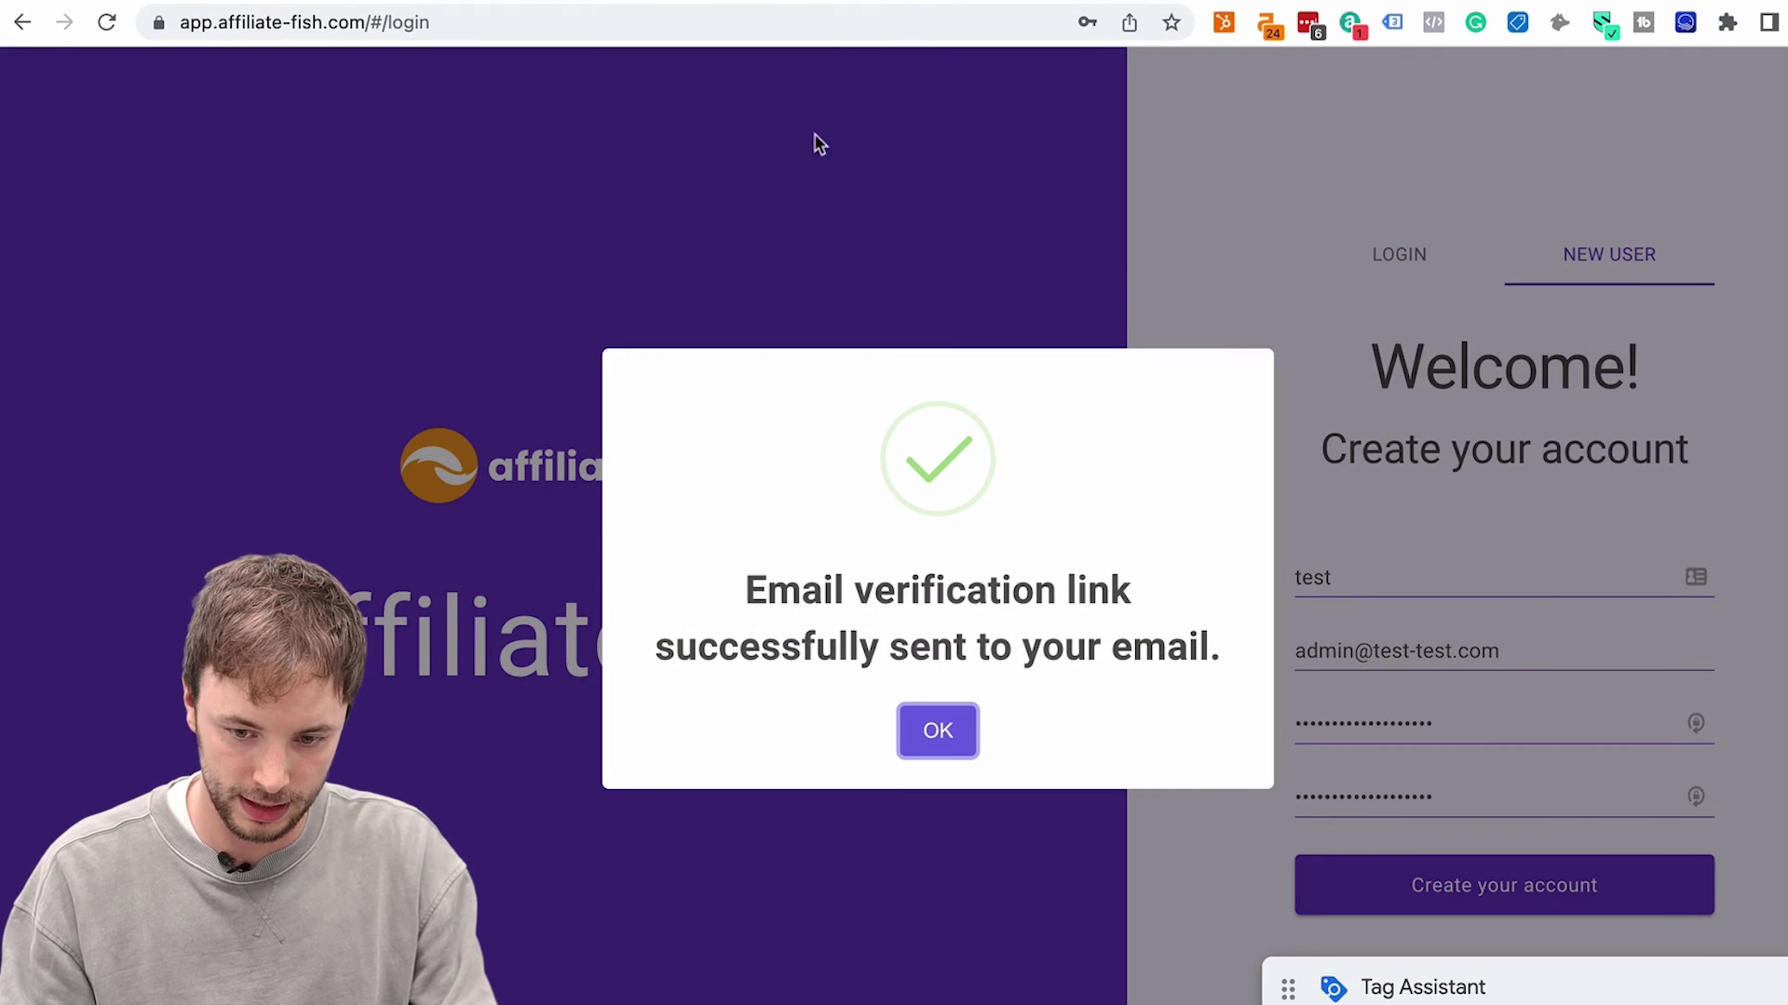
key(super+grave)
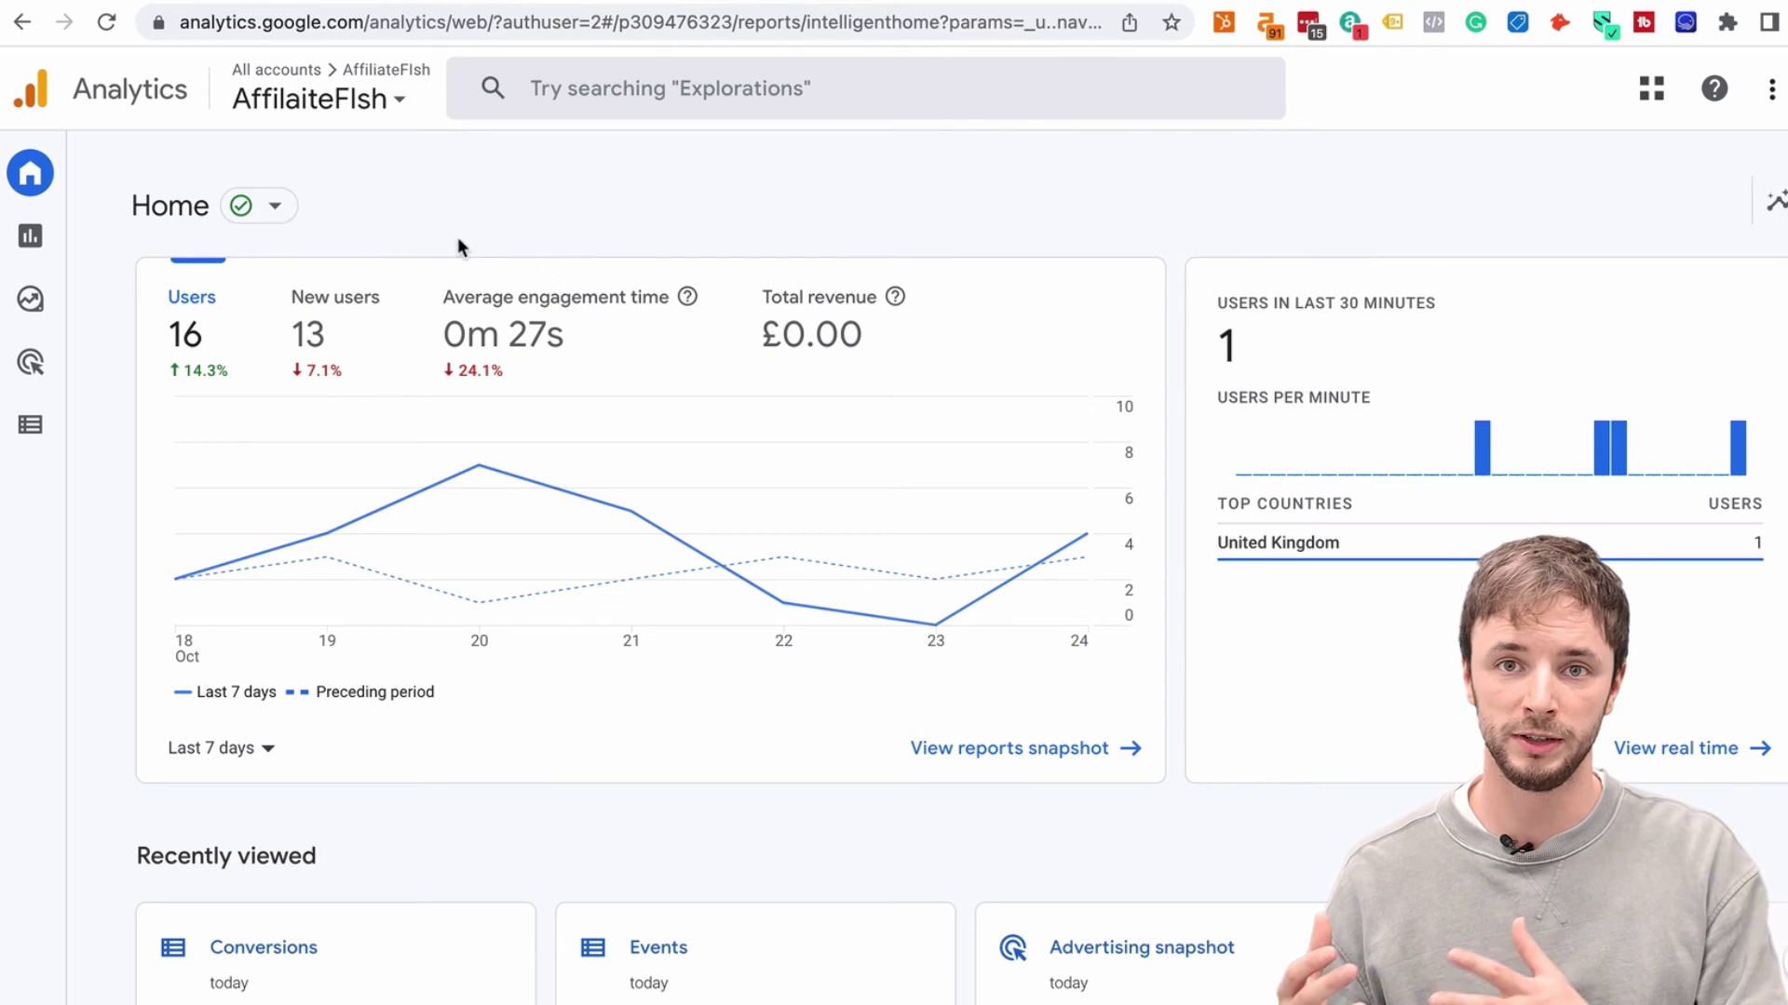
Open Google Analytics 4's Configure Events page to see NewSignup marked as a conversion
mouse_move(32, 372)
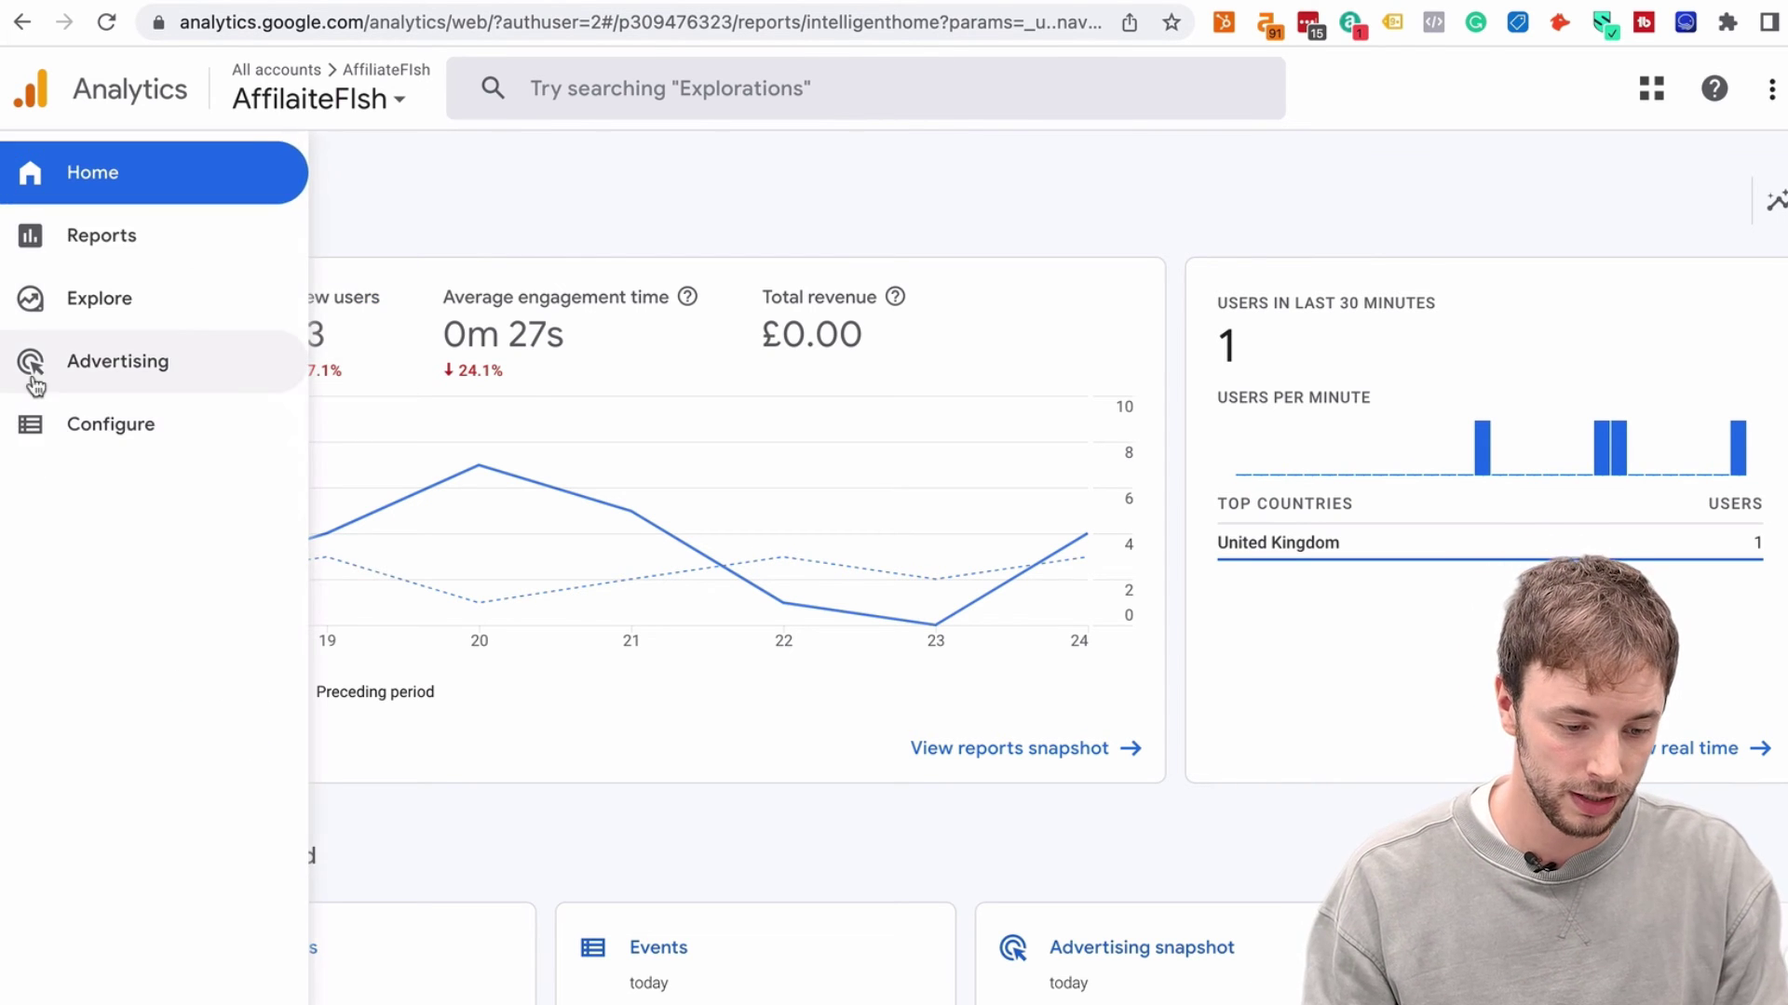
click(88, 419)
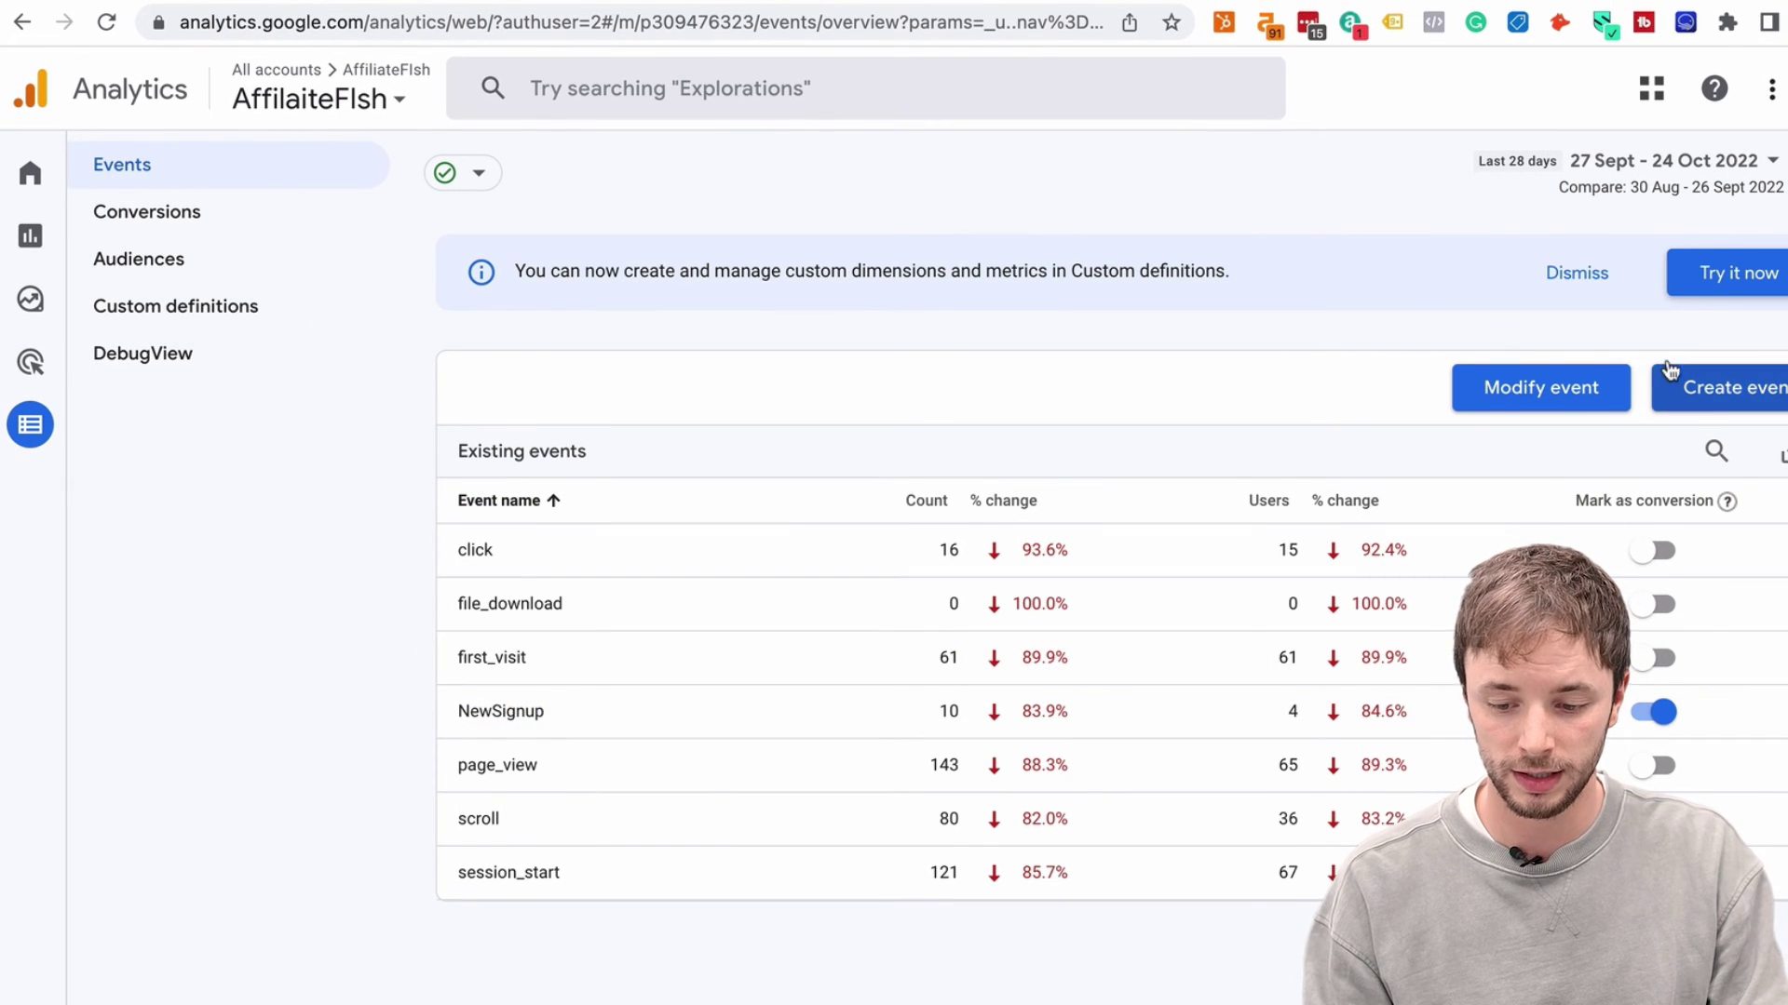
click(1725, 391)
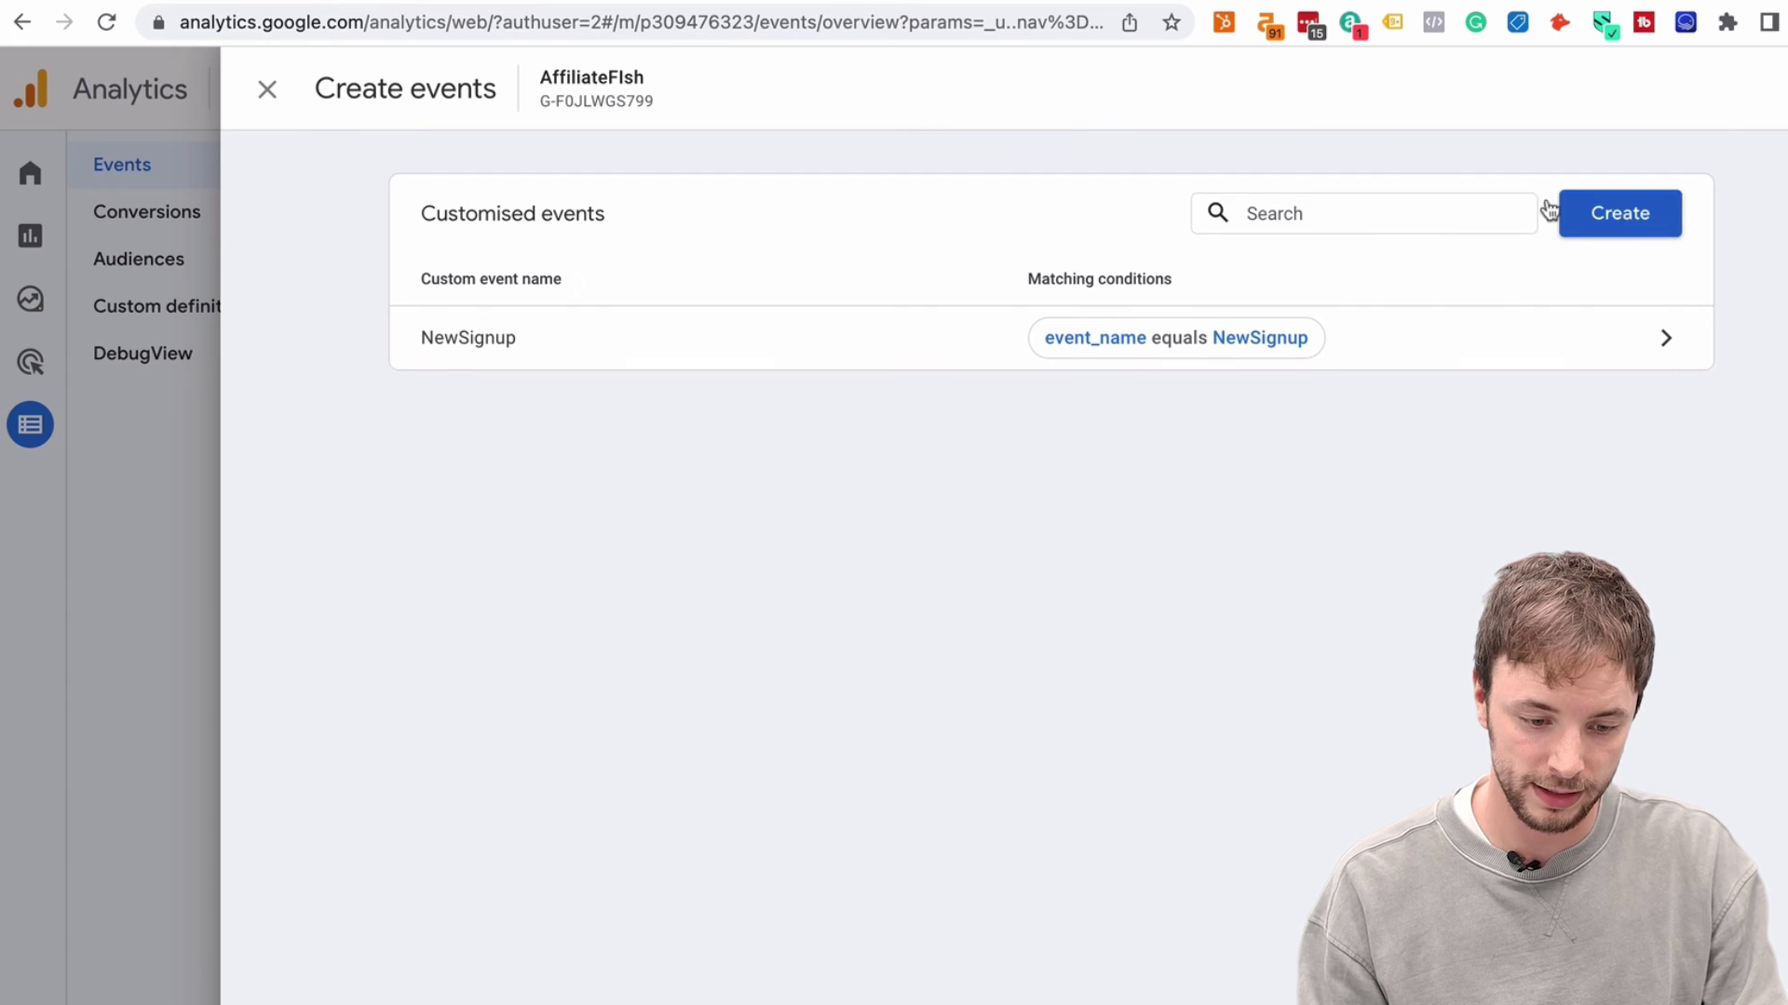
click(1624, 203)
click(605, 370)
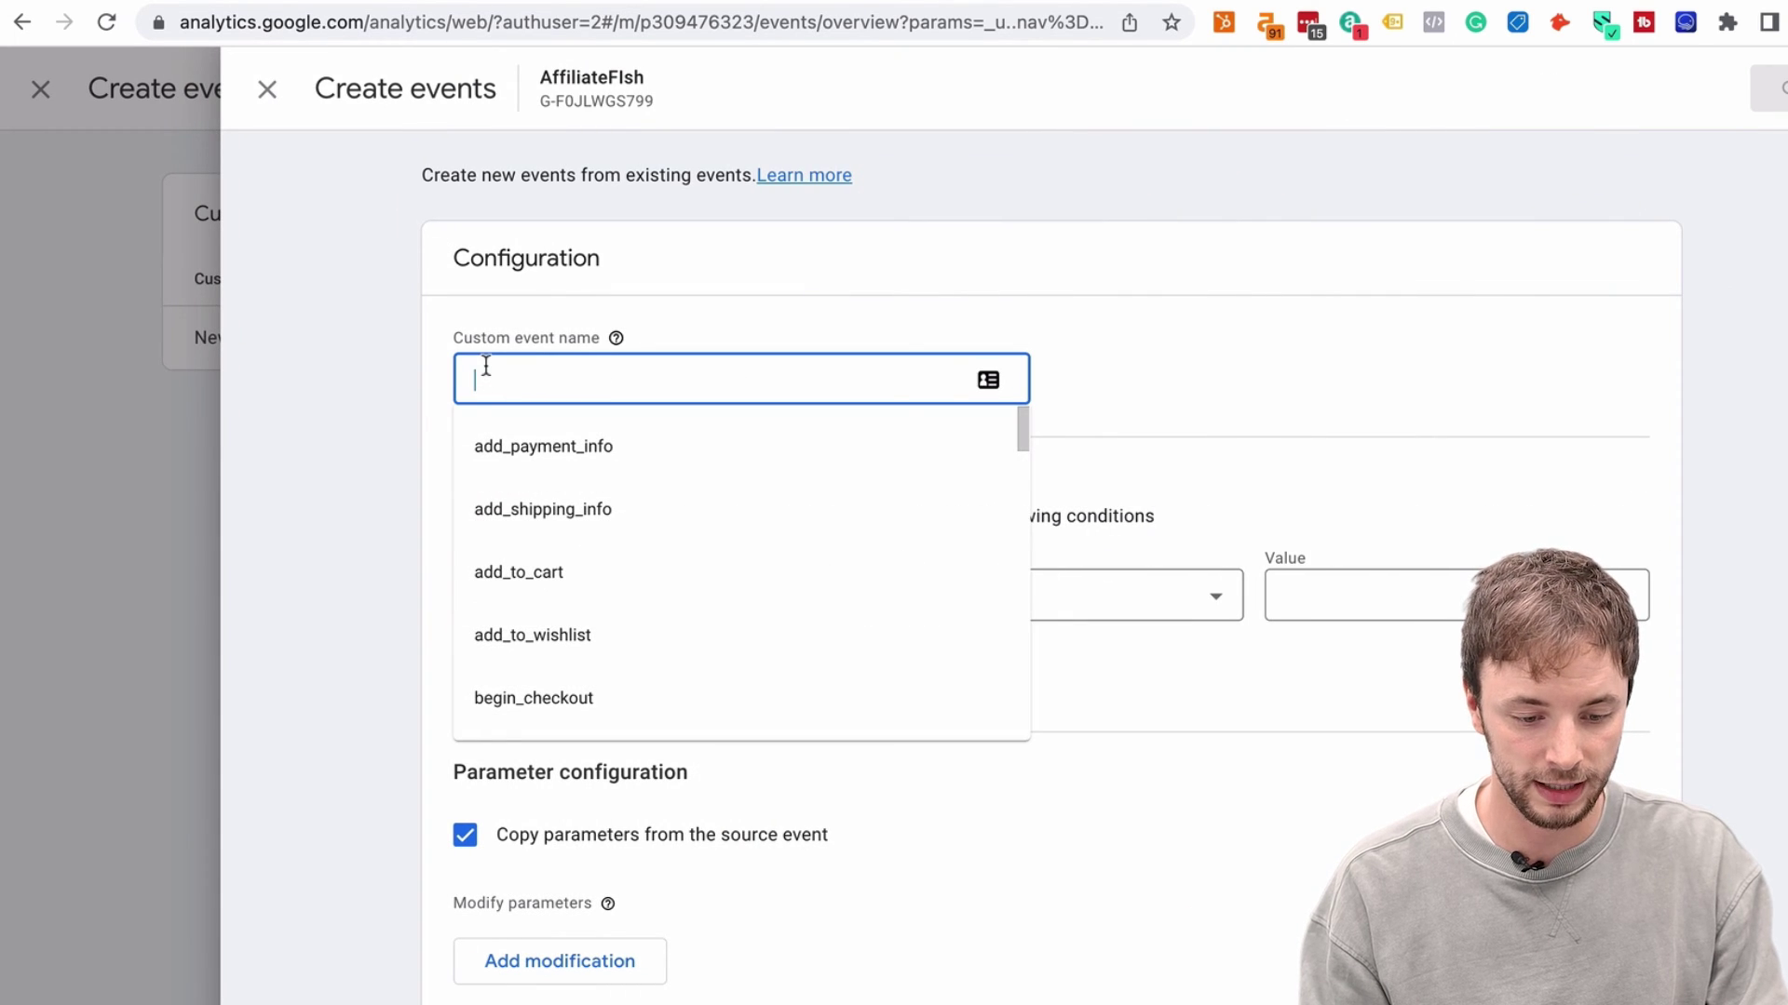
click(377, 348)
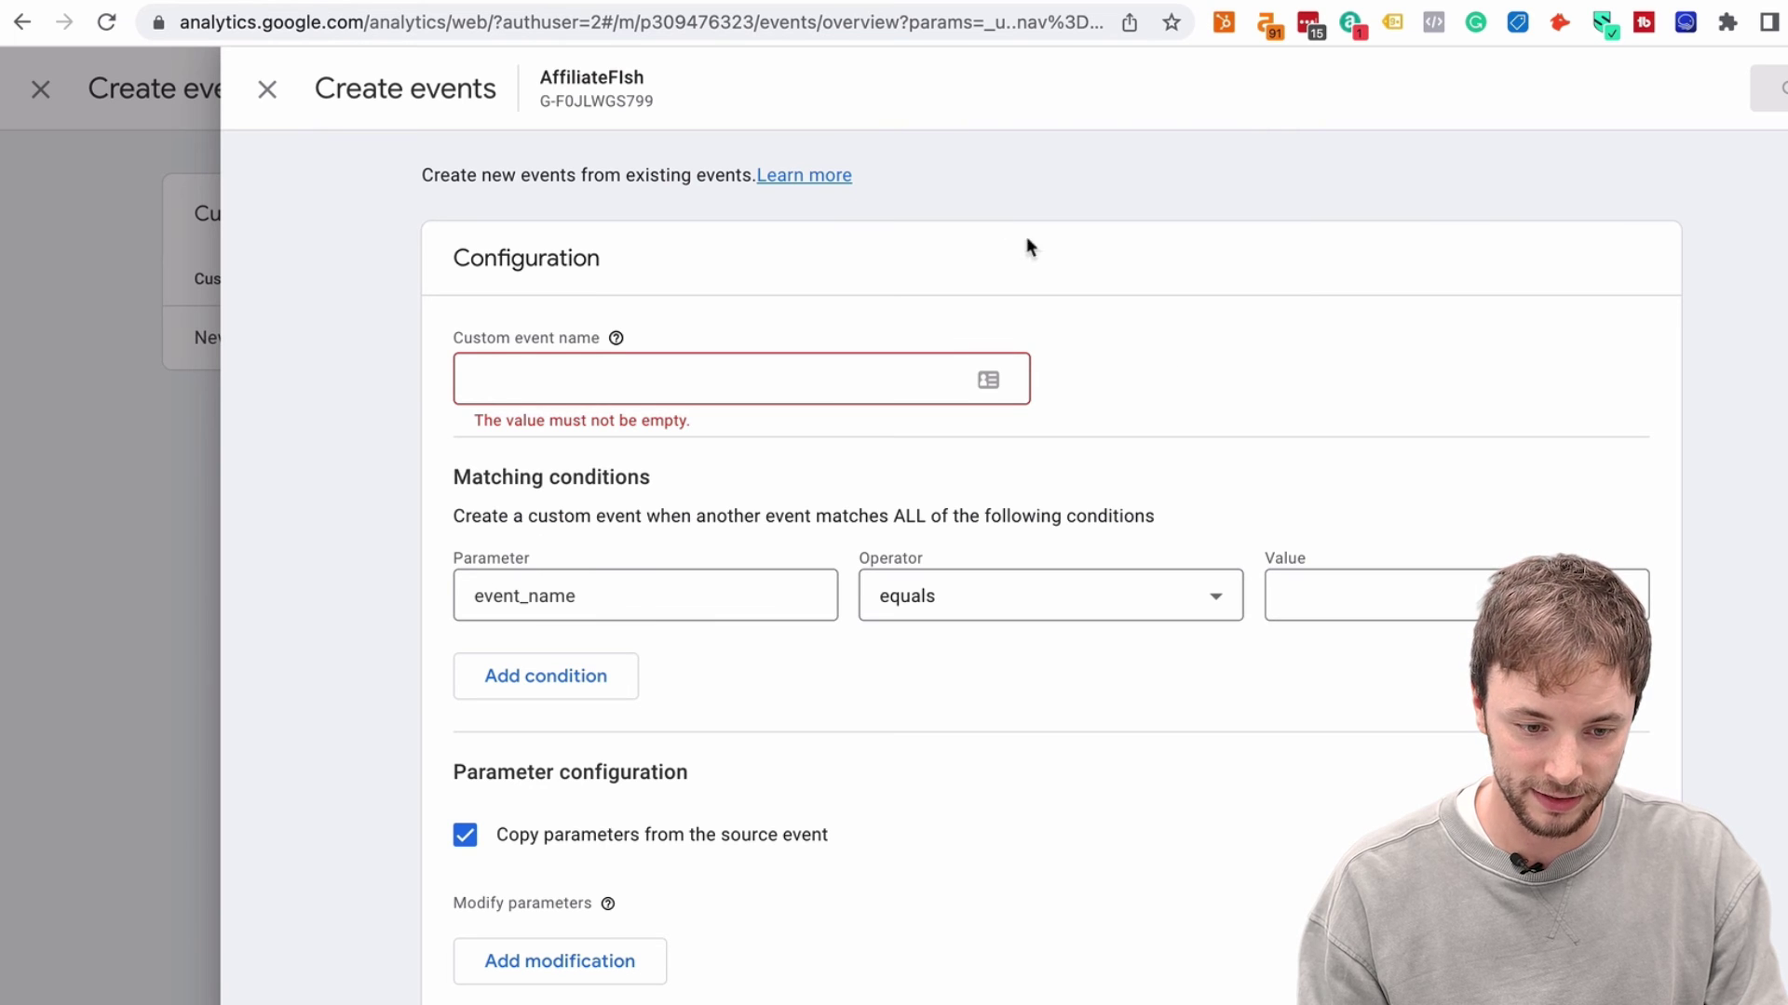
click(535, 3)
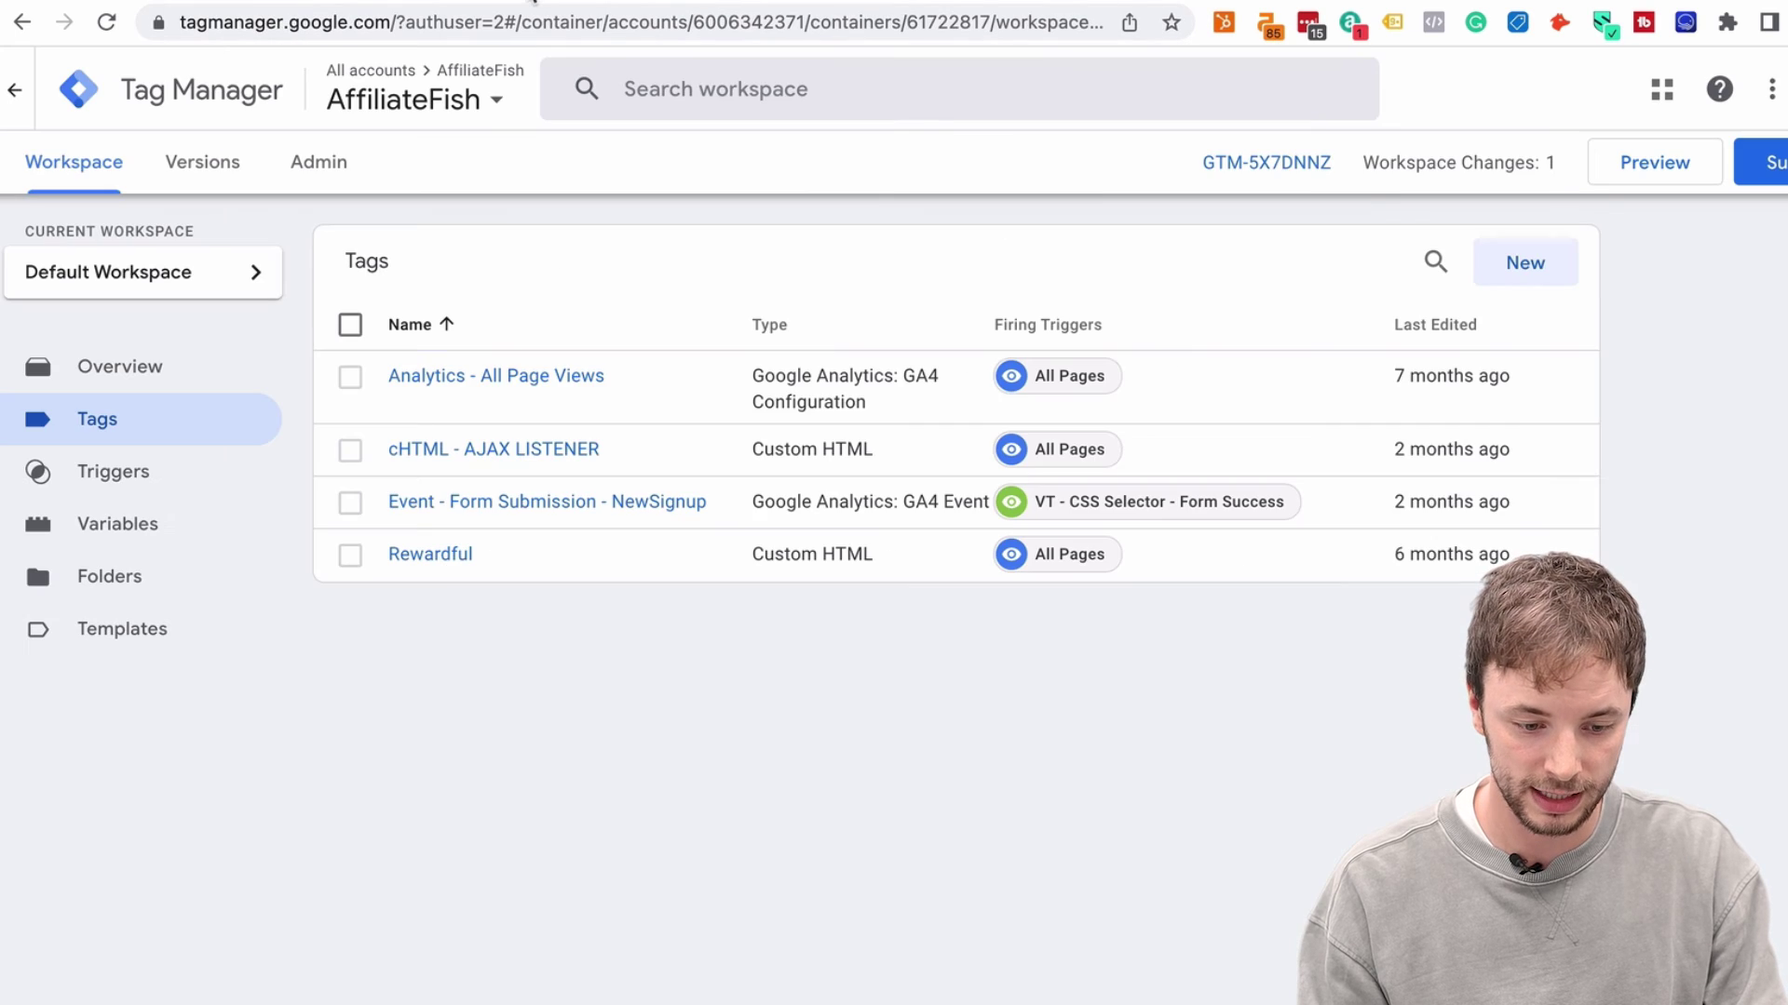
click(728, 512)
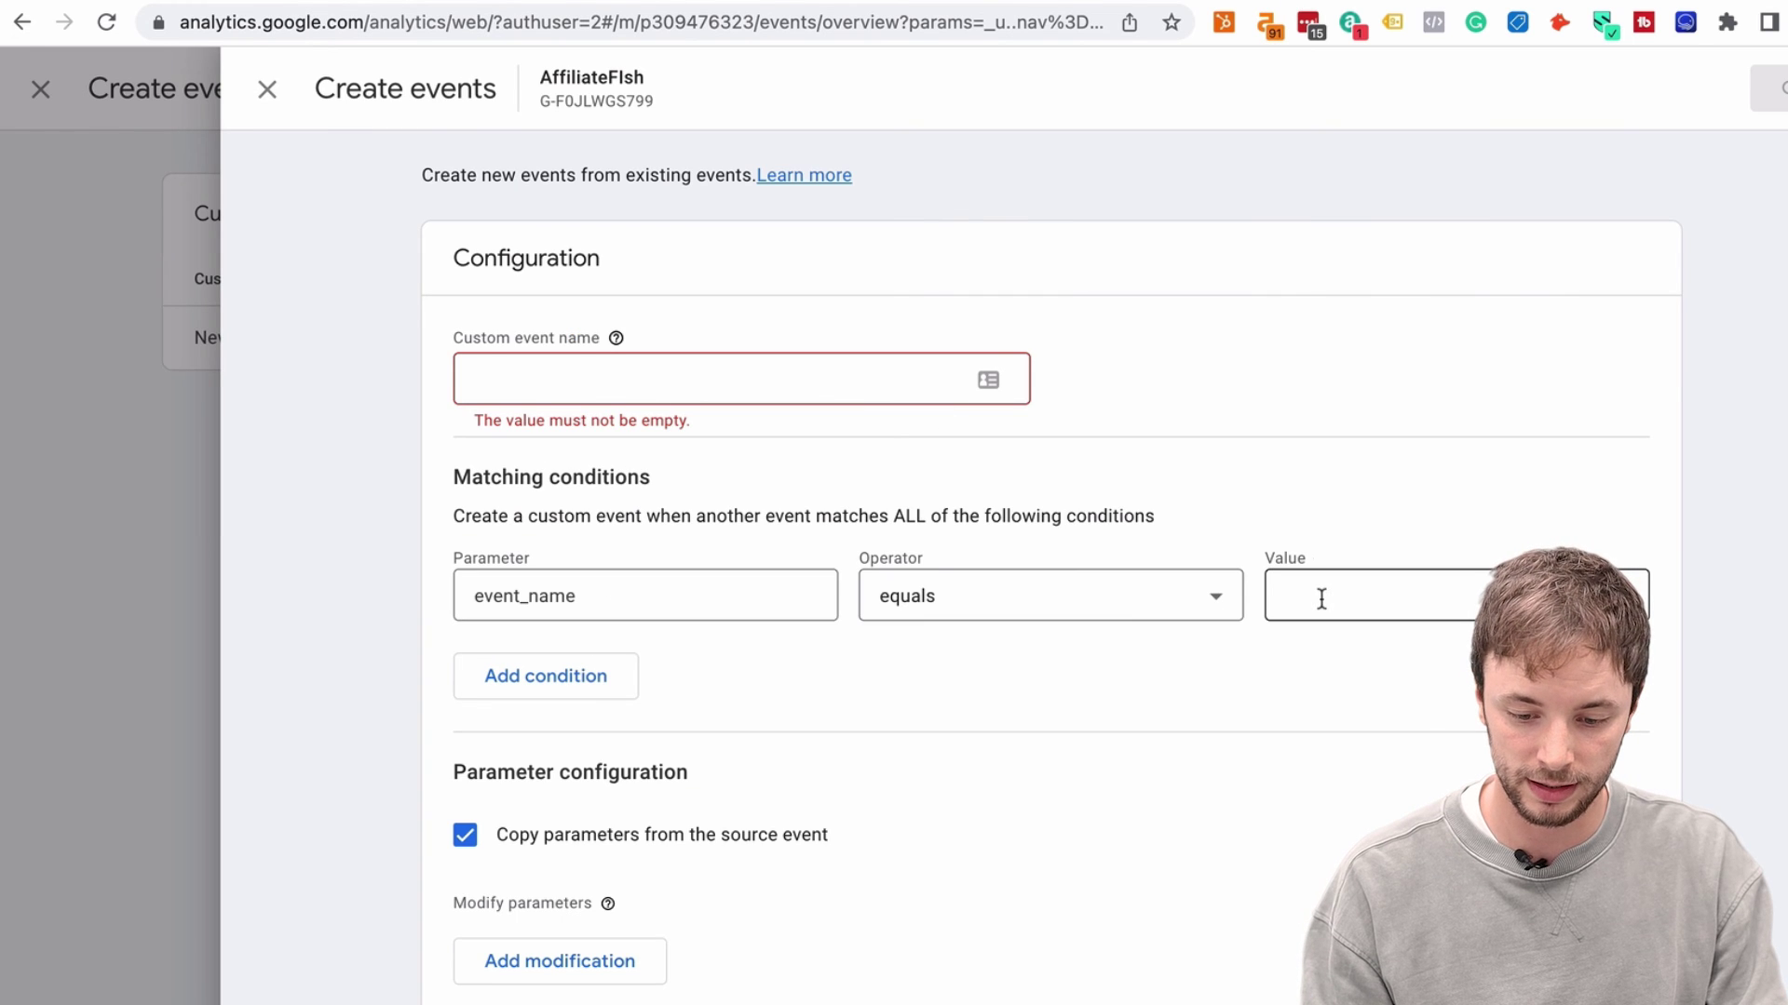
click(1320, 598)
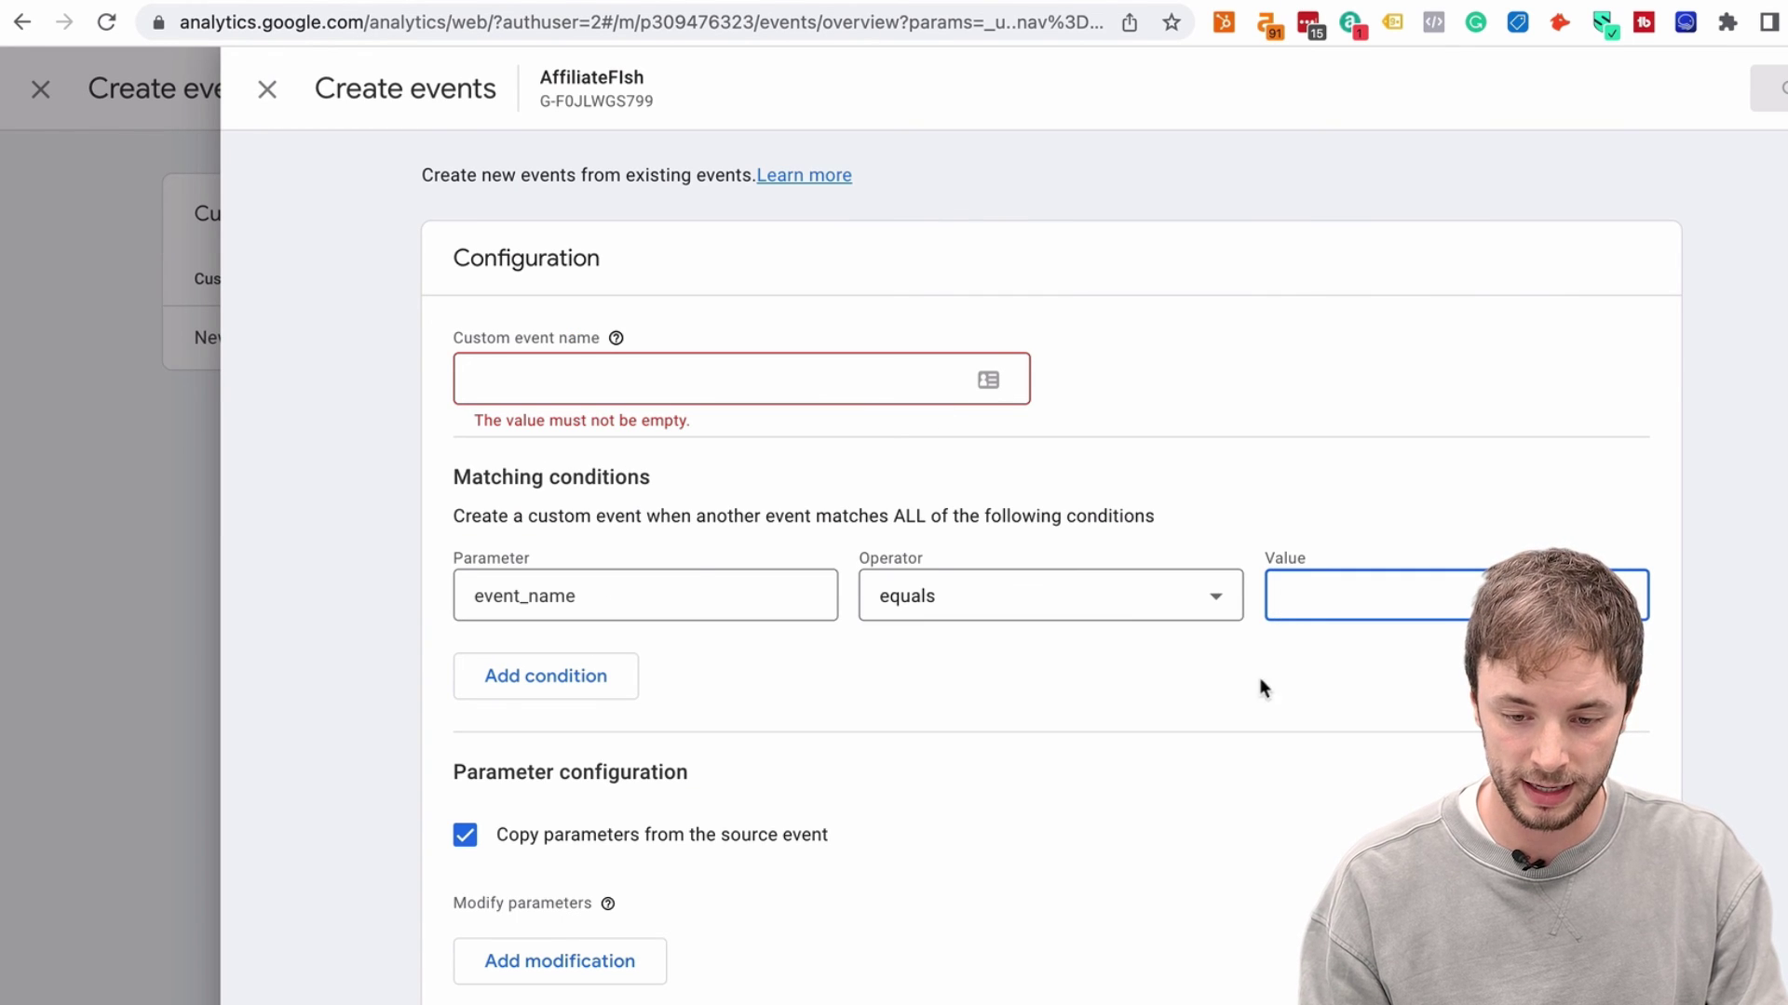
click(164, 499)
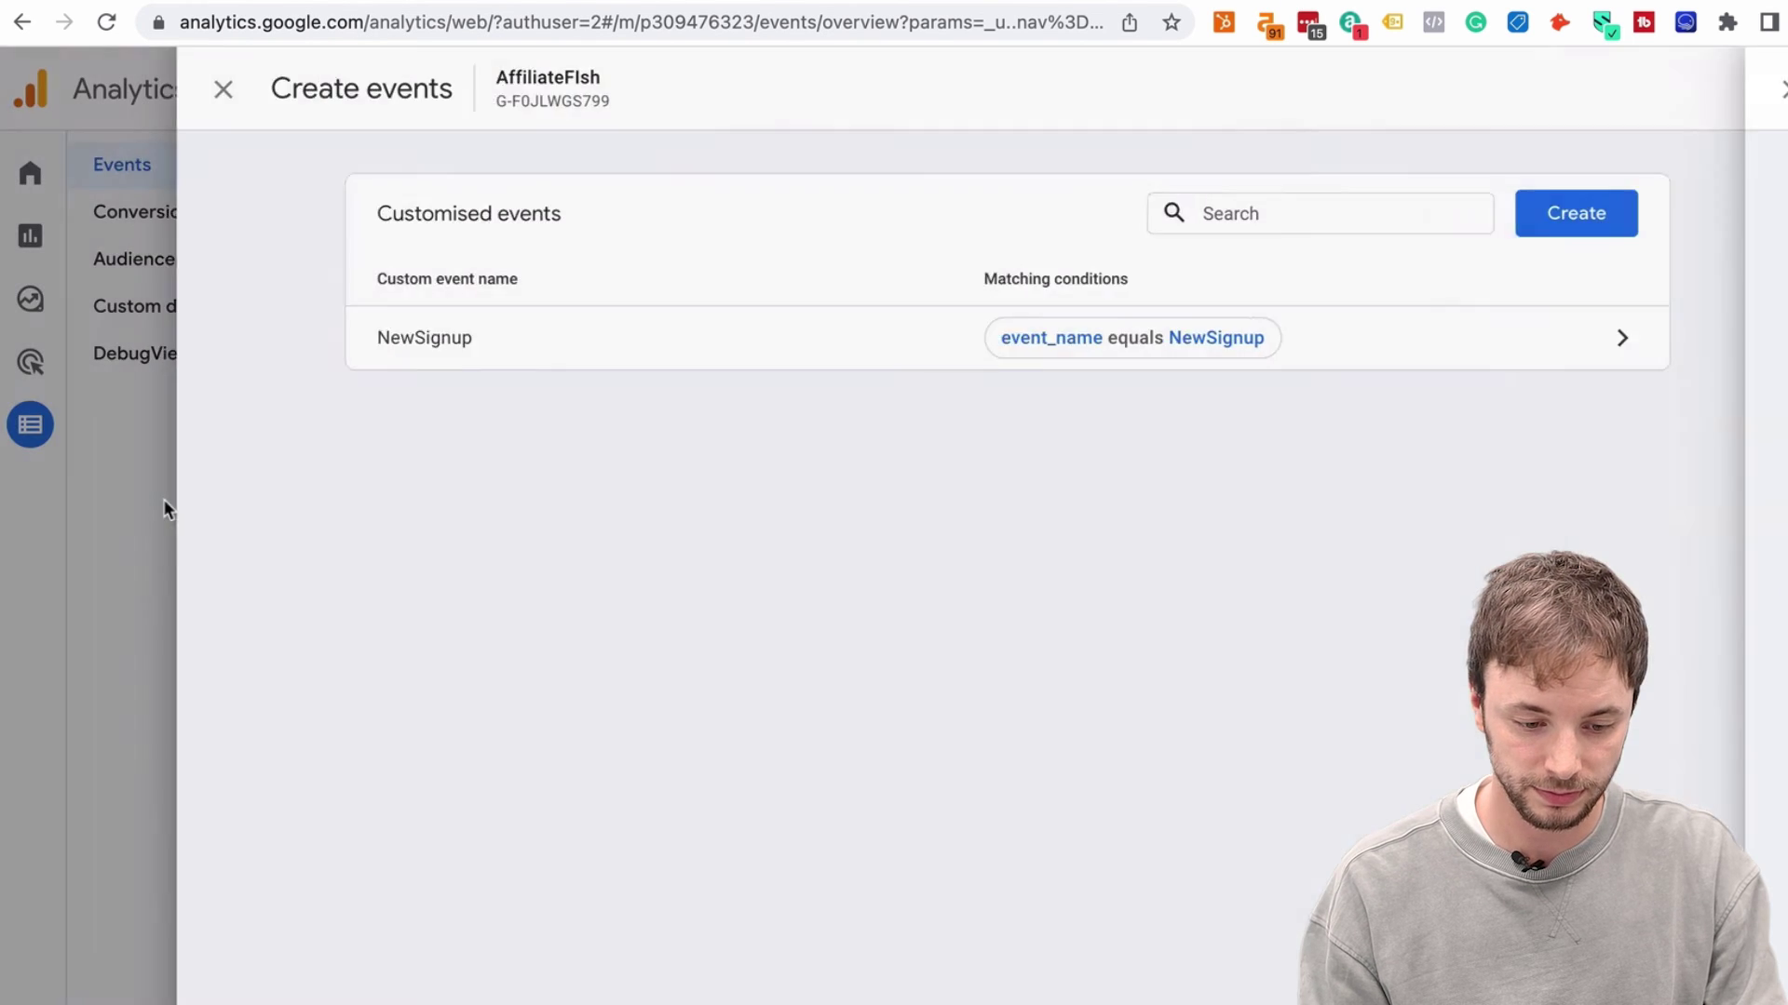
click(147, 500)
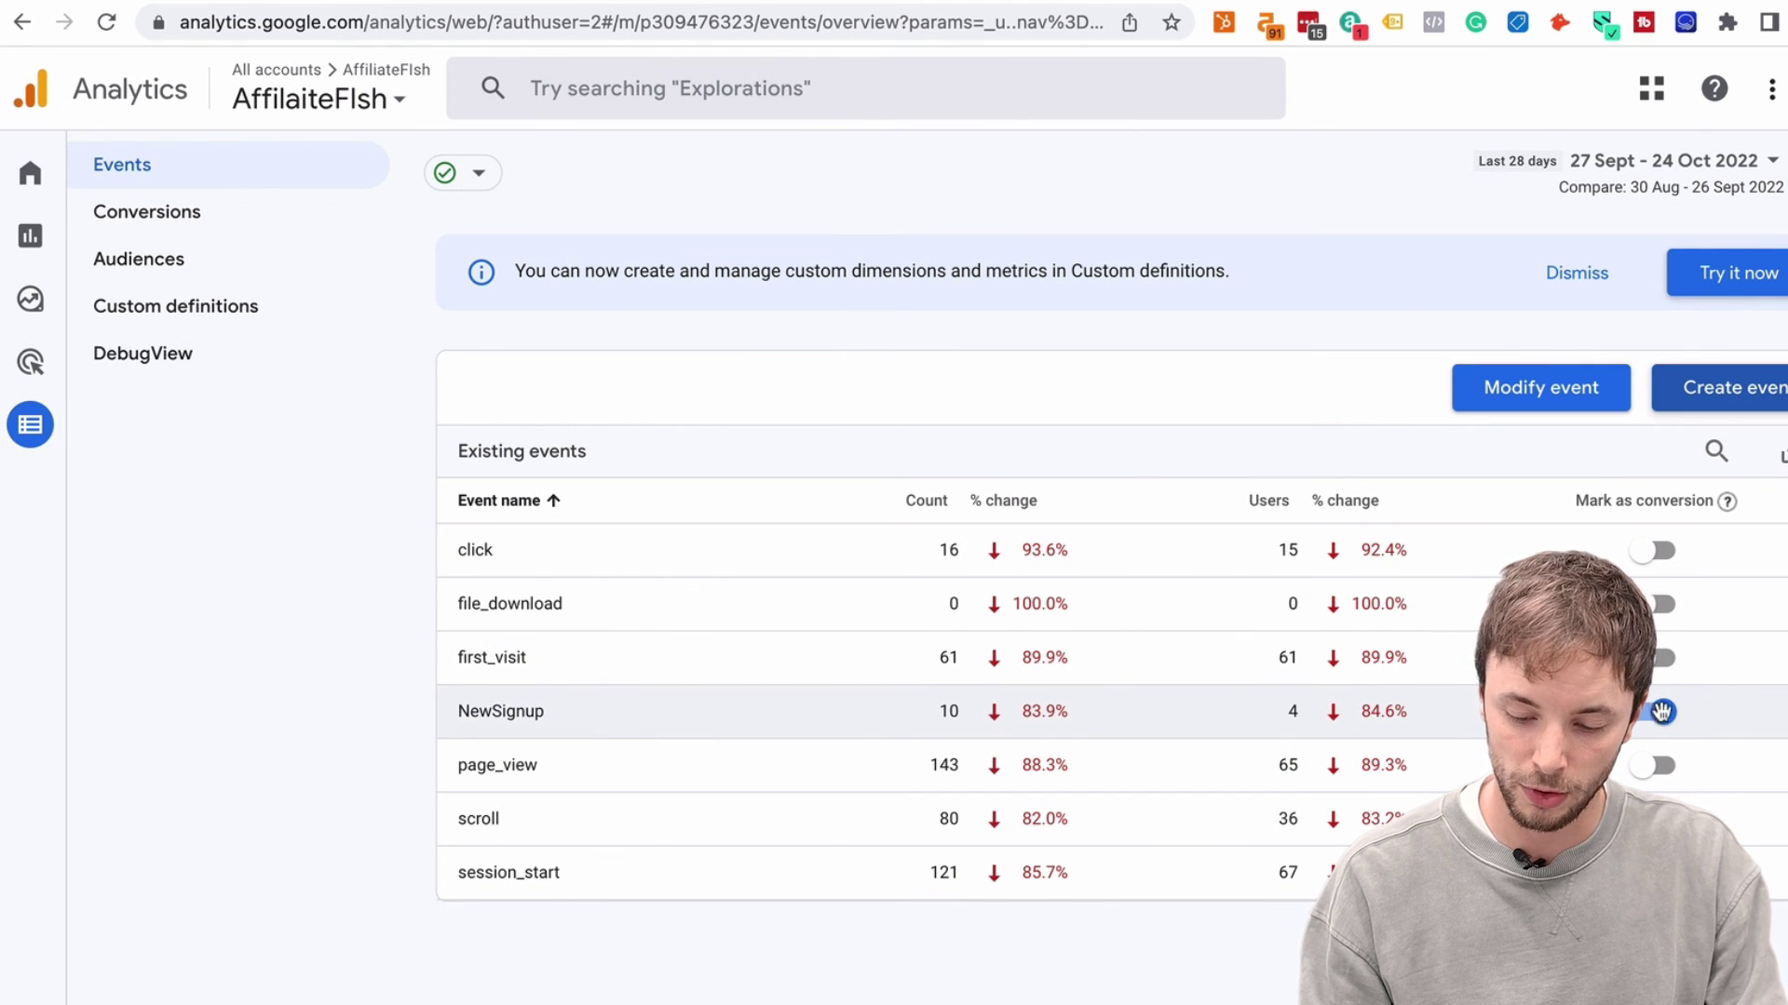
Open the GA4 Conversions page to see NewSignup with 10 conversions beside purchase with 0
click(159, 216)
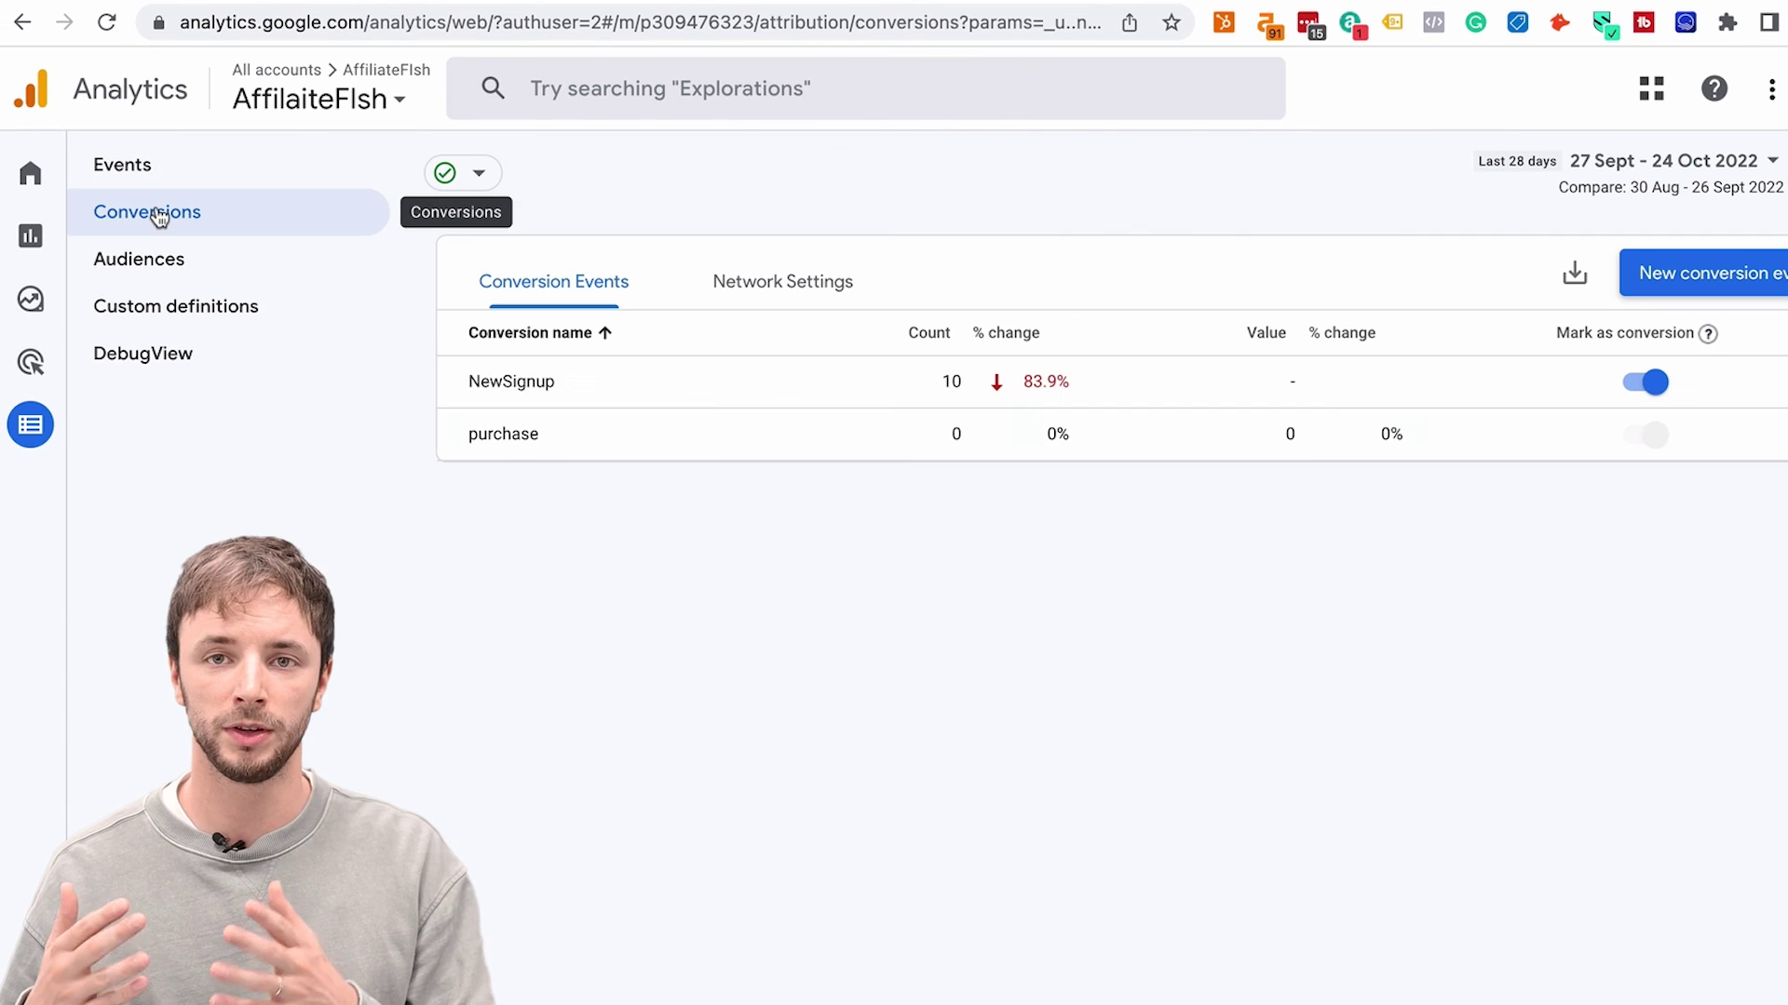